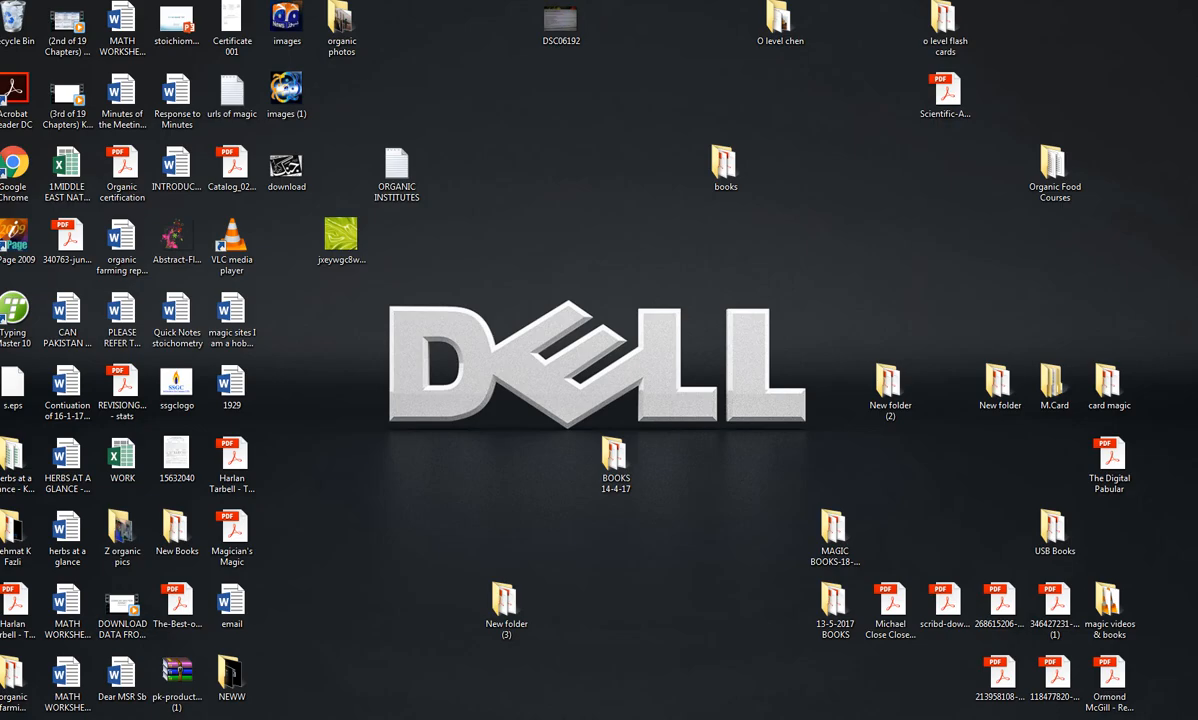
# Step: Switch to Excel, create a blank workbook, and close Document Recovery with the recovered files removed
pyautogui.moveTo(273, 718)
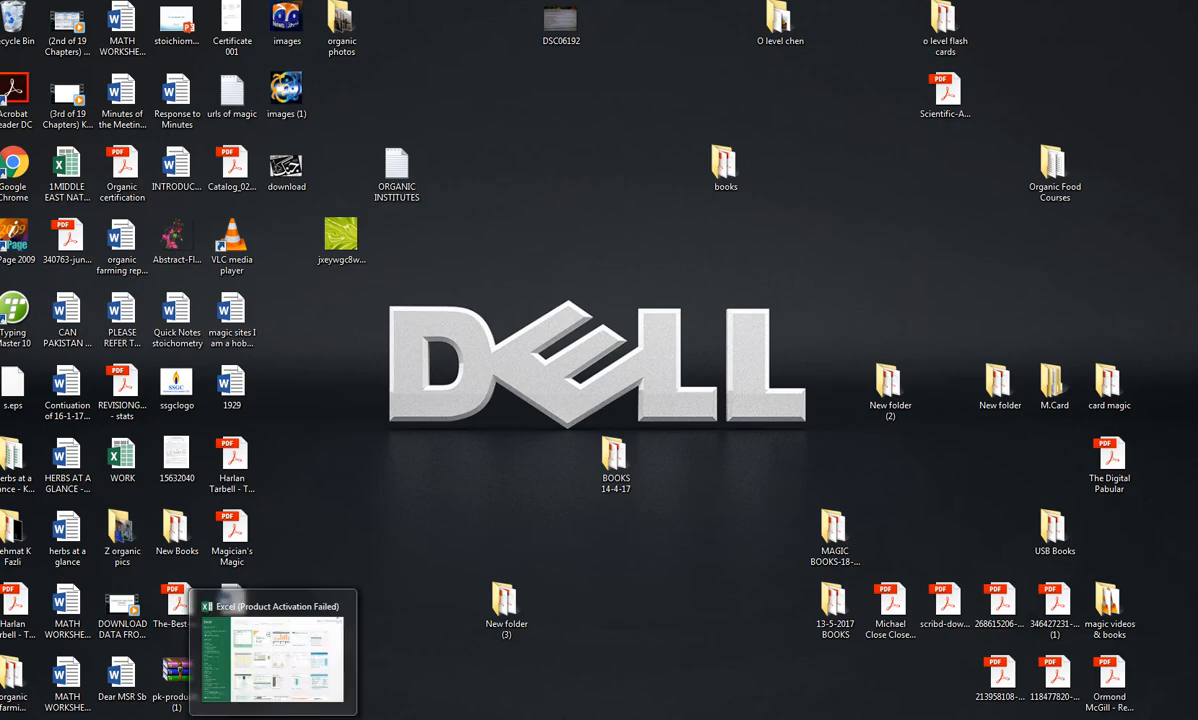
pyautogui.click(273, 718)
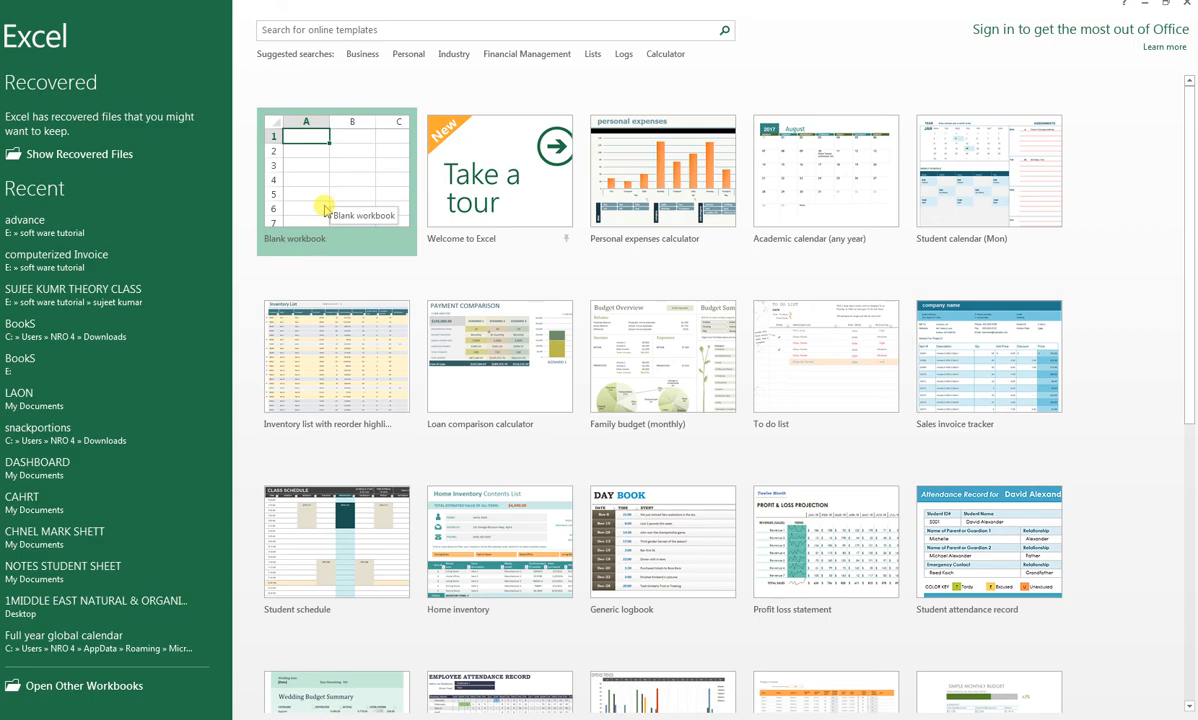
pyautogui.click(319, 205)
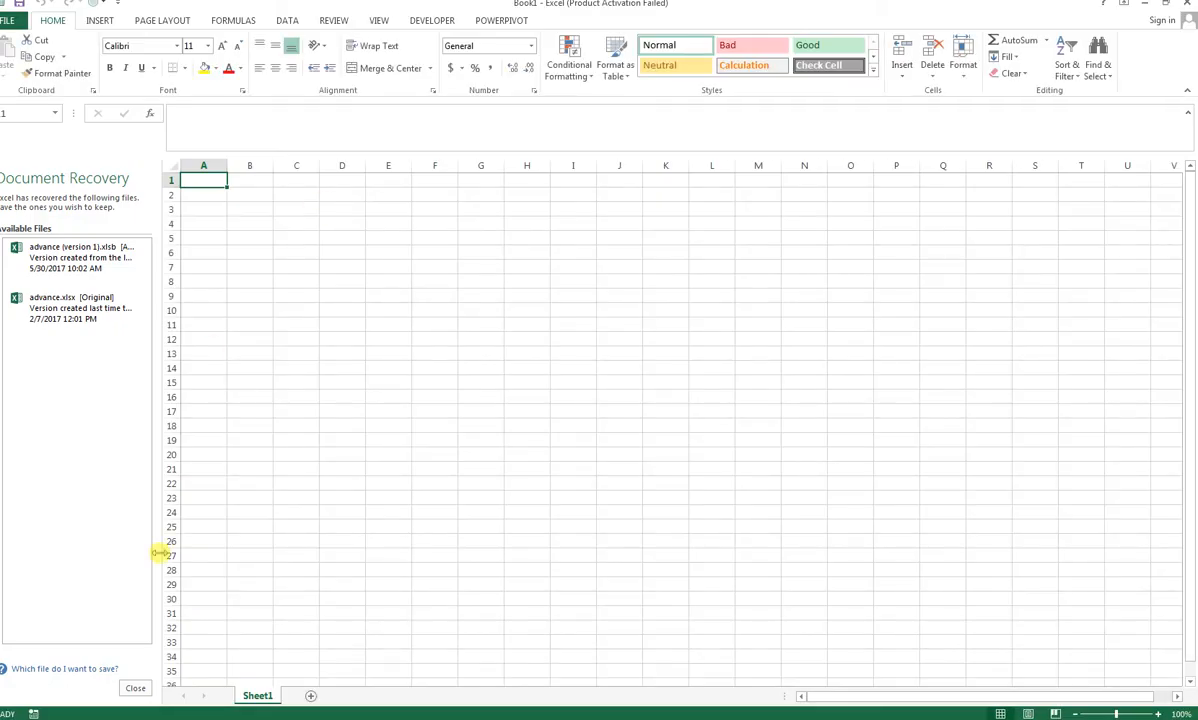
pyautogui.click(136, 688)
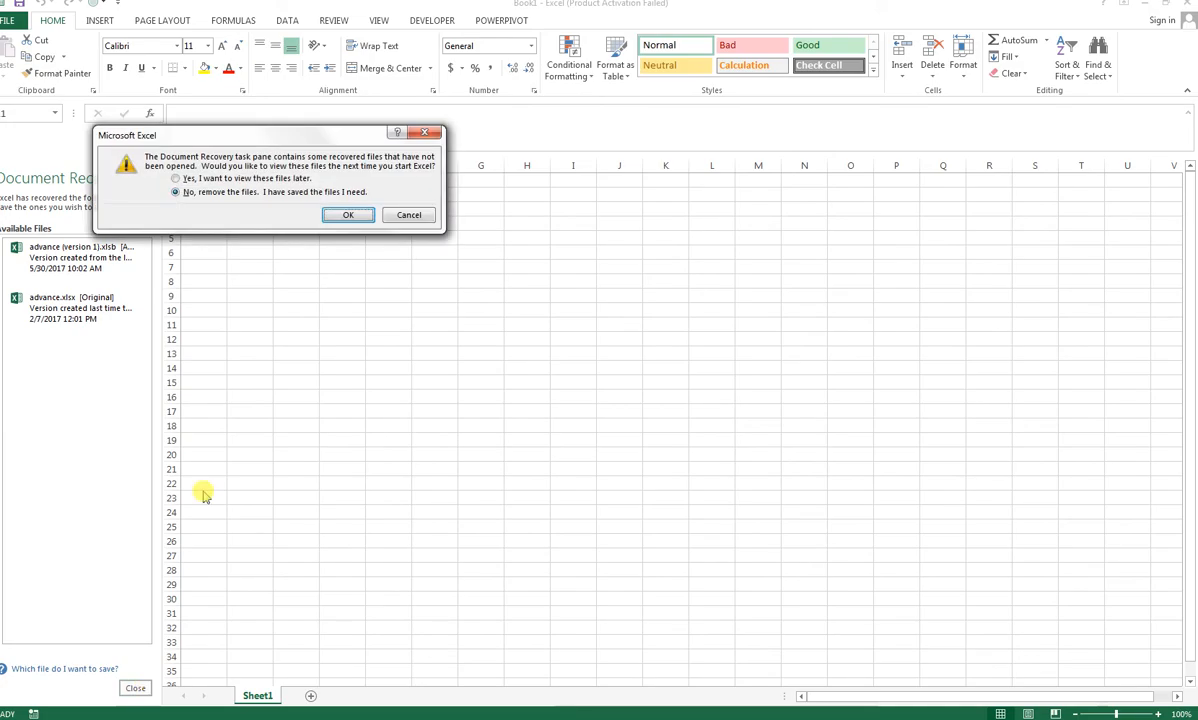
pyautogui.click(343, 215)
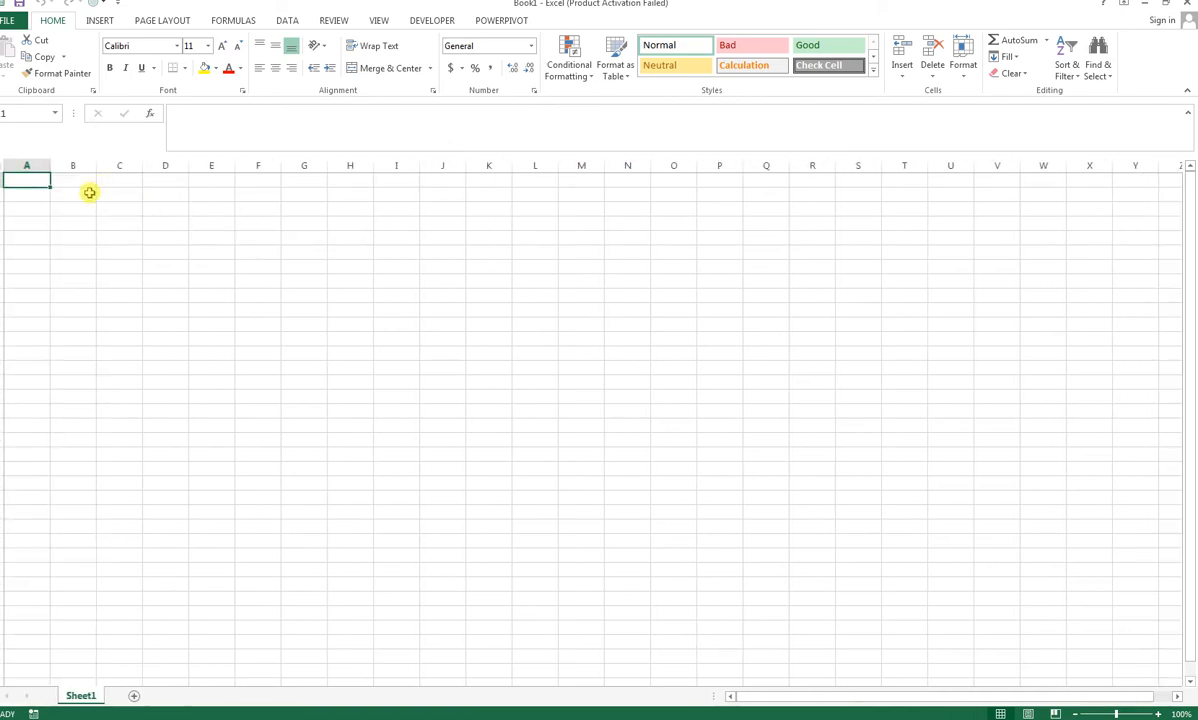
# Step: Zoom the worksheet to fit the range B2:K12
pyautogui.moveTo(88, 193); pyautogui.dragTo(481, 342)
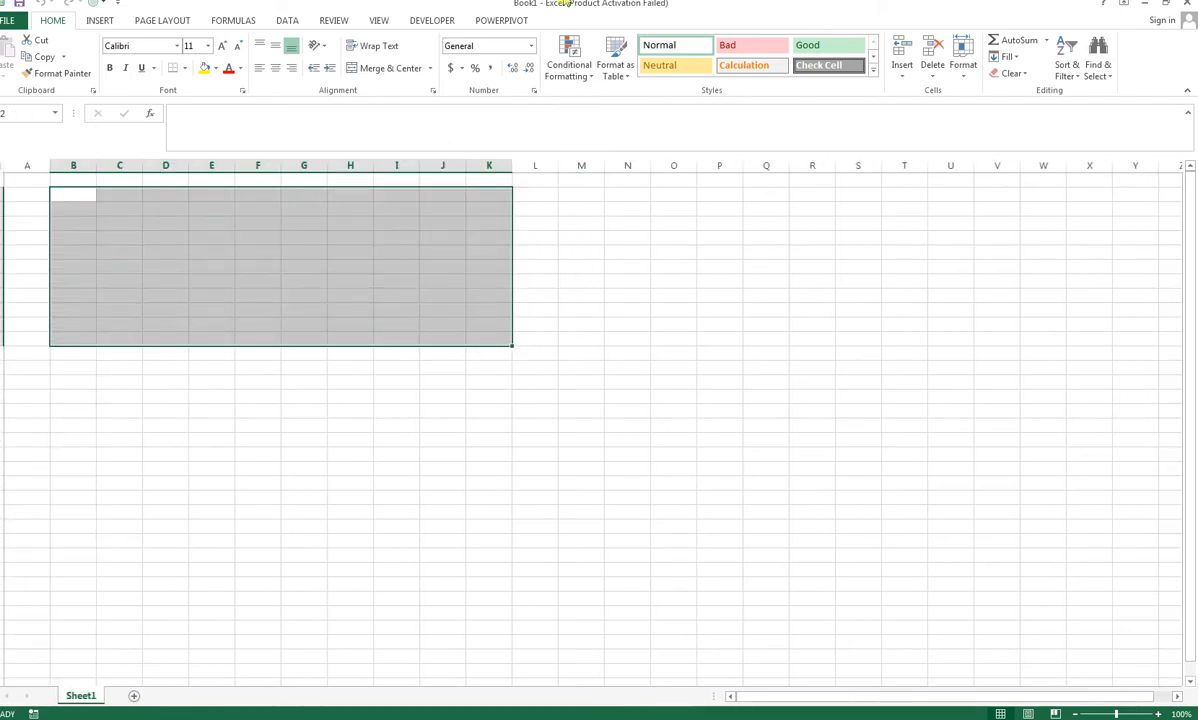
pyautogui.click(380, 22)
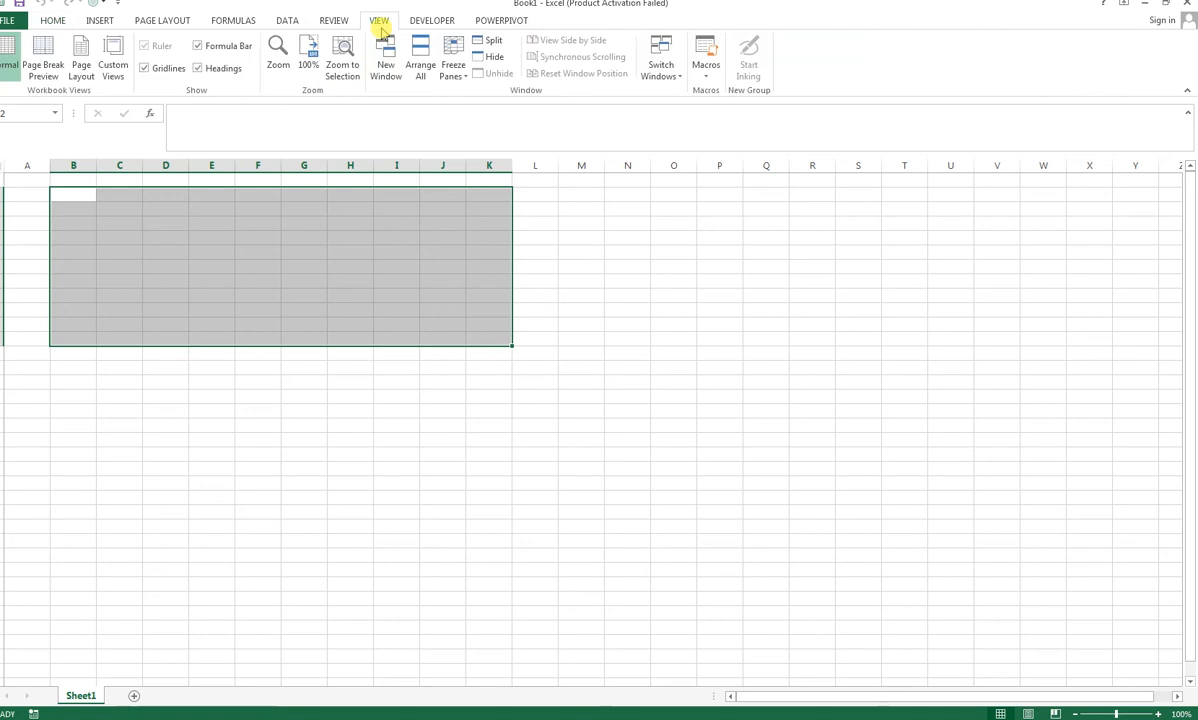
pyautogui.click(360, 80)
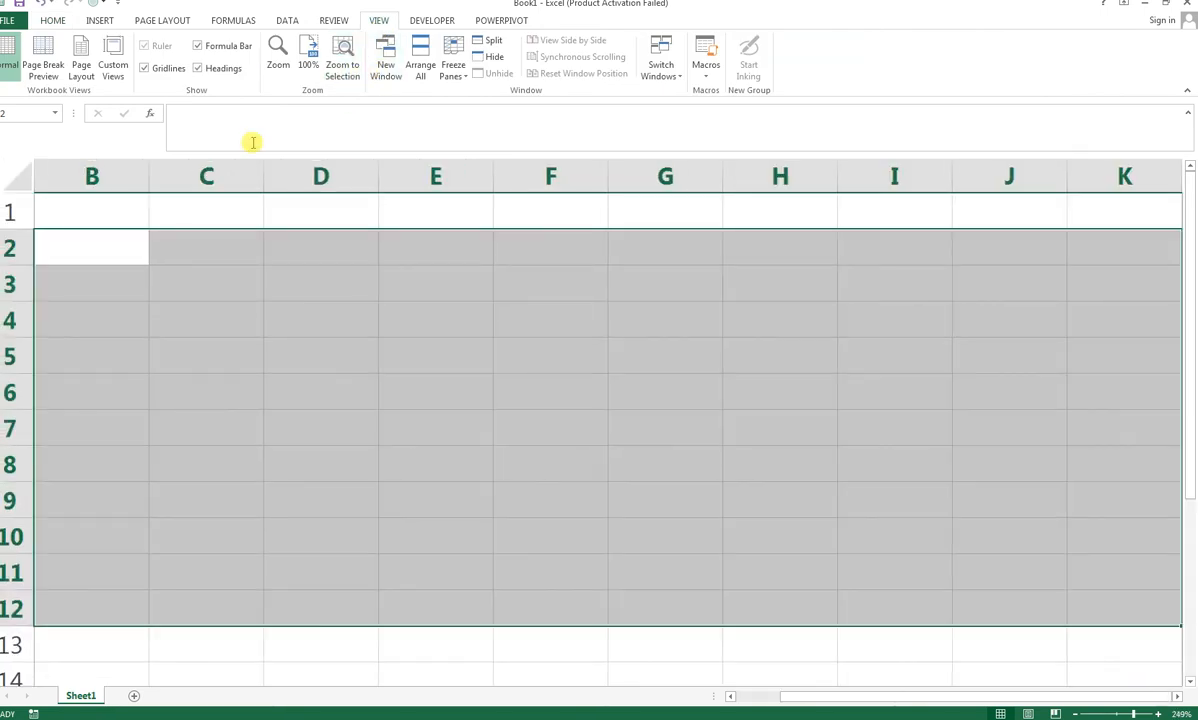
# Step: Enter the heading "S no" in cell B4
pyautogui.click(114, 304)
pyautogui.click(129, 307)
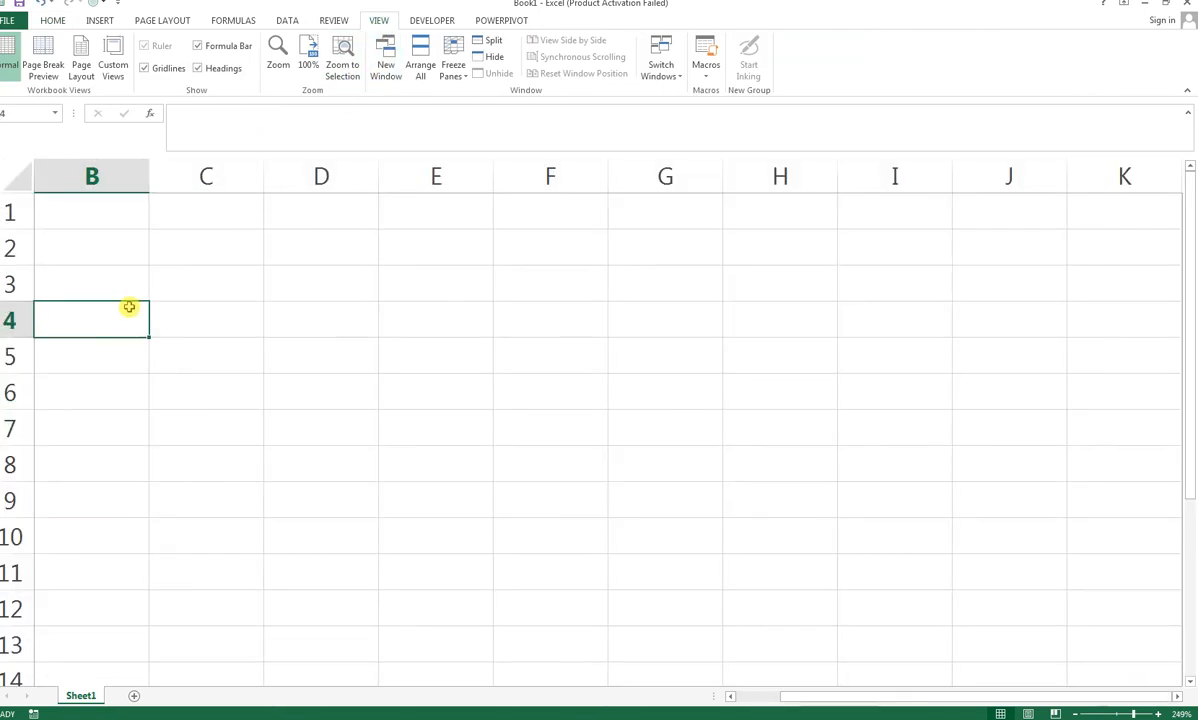
pyautogui.write('s no')
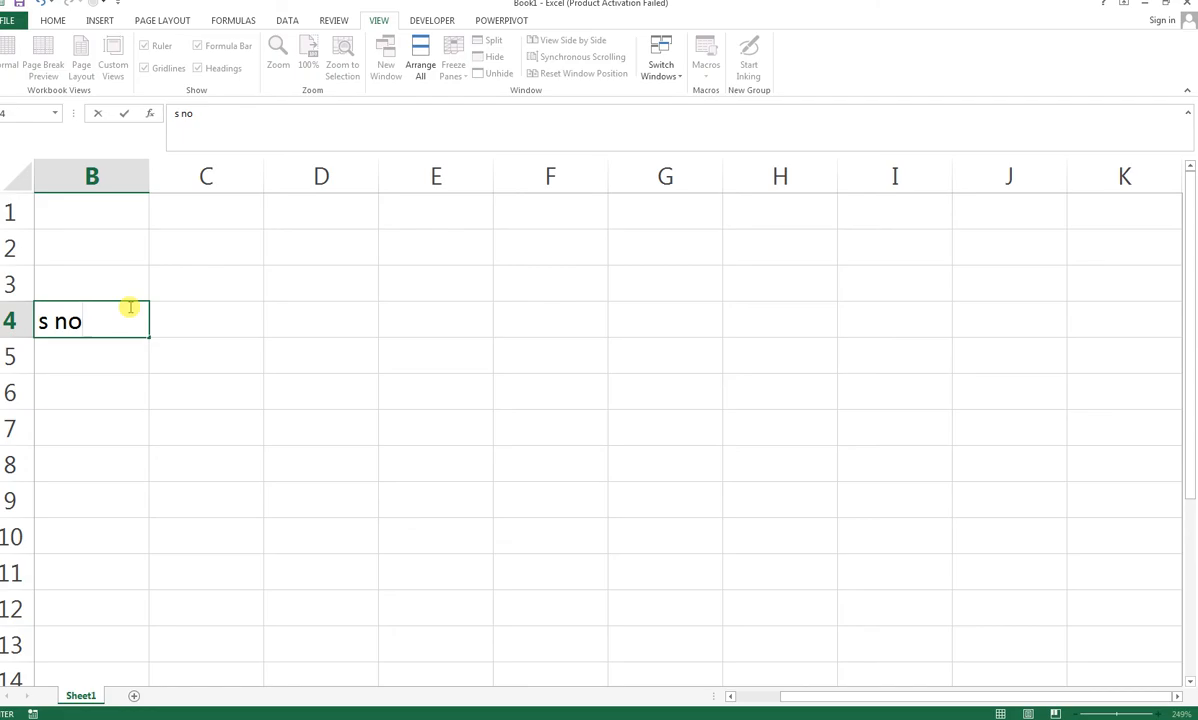
pyautogui.press('BackSpace')
pyautogui.press('BackSpace')
pyautogui.press('BackSpace')
pyautogui.press('BackSpace')
pyautogui.write('S N')
pyautogui.press('BackSpace')
pyautogui.write('no')
pyautogui.press('Tab')
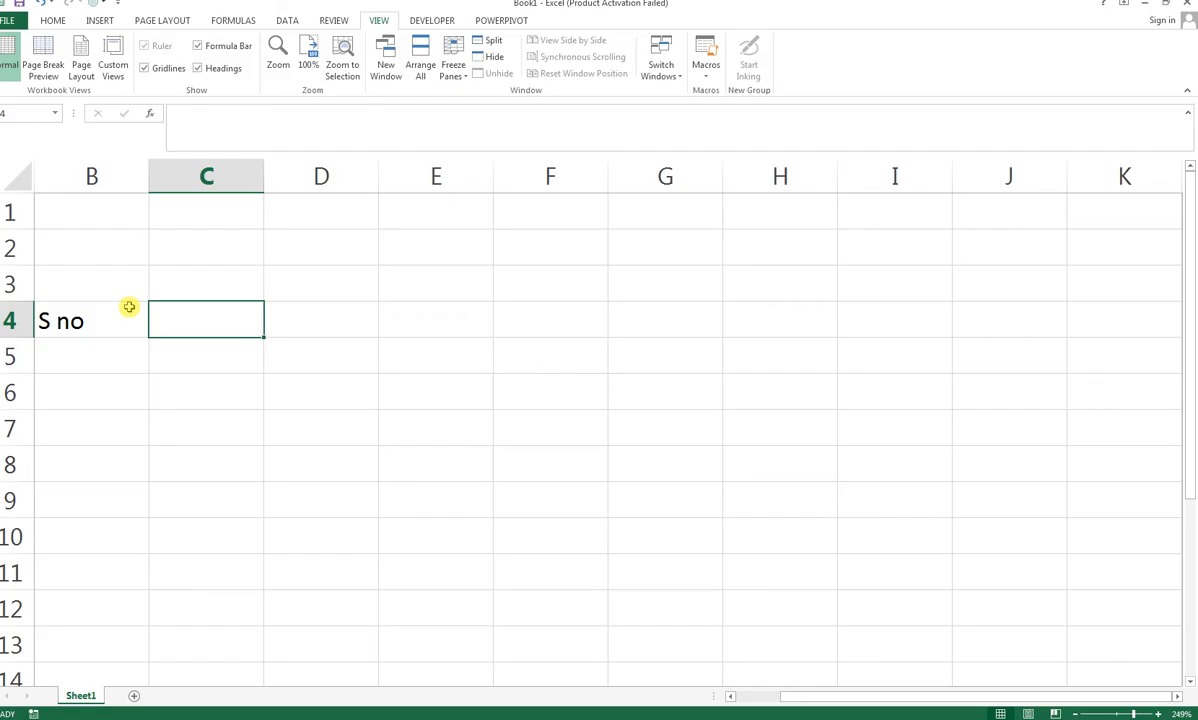
# Step: Enter the heading "Date Of Birth" in cell C4 and auto-fit the width of column C
pyautogui.write('date')
pyautogui.press('BackSpace')
pyautogui.press('BackSpace')
pyautogui.press('BackSpace')
pyautogui.press('BackSpace')
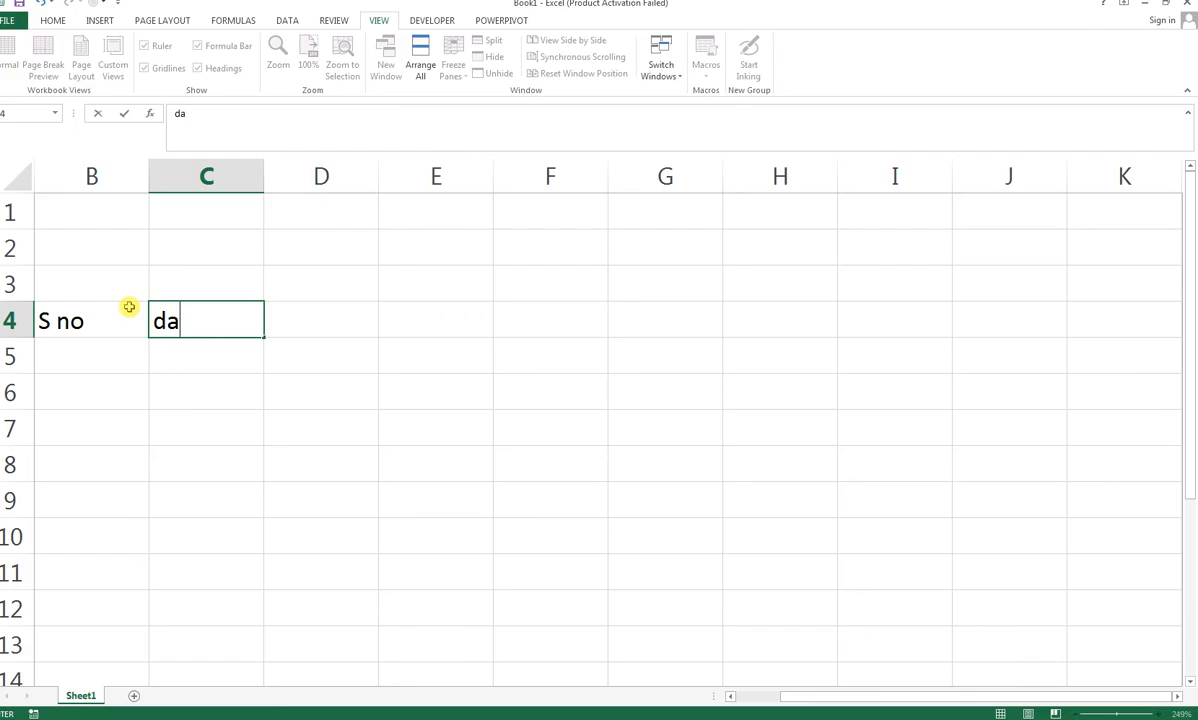
pyautogui.write('d')
pyautogui.press('BackSpace')
pyautogui.write('Date ')
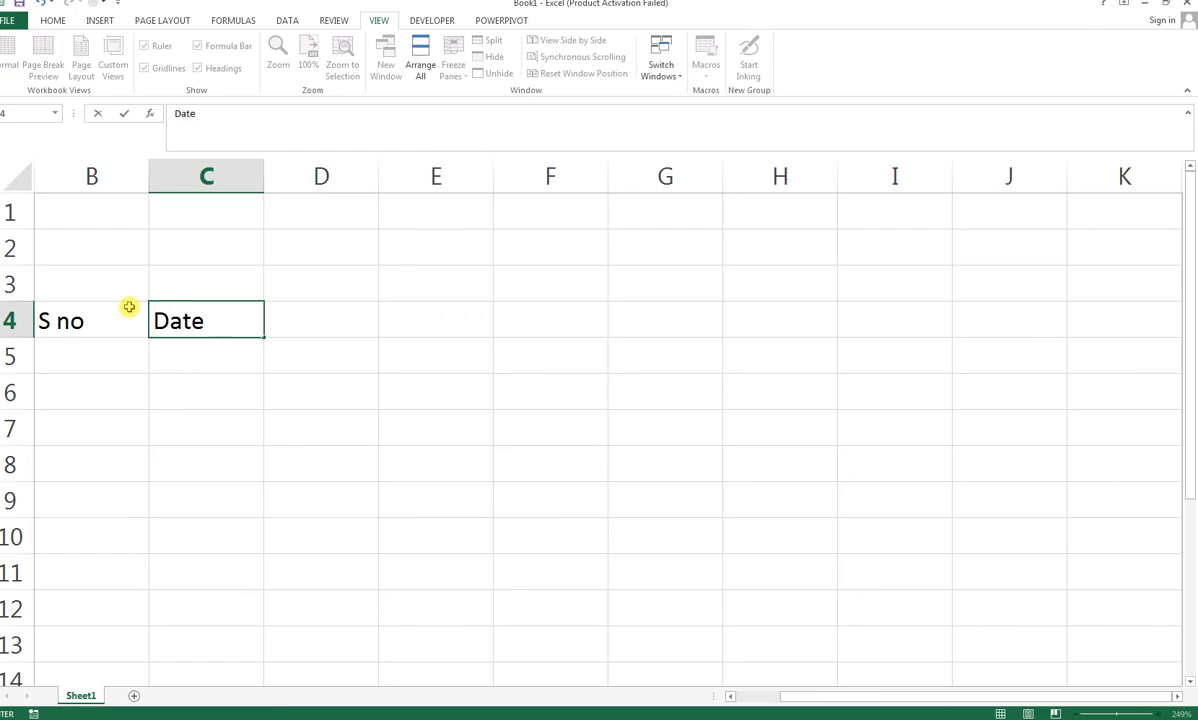
pyautogui.write('Of Birth')
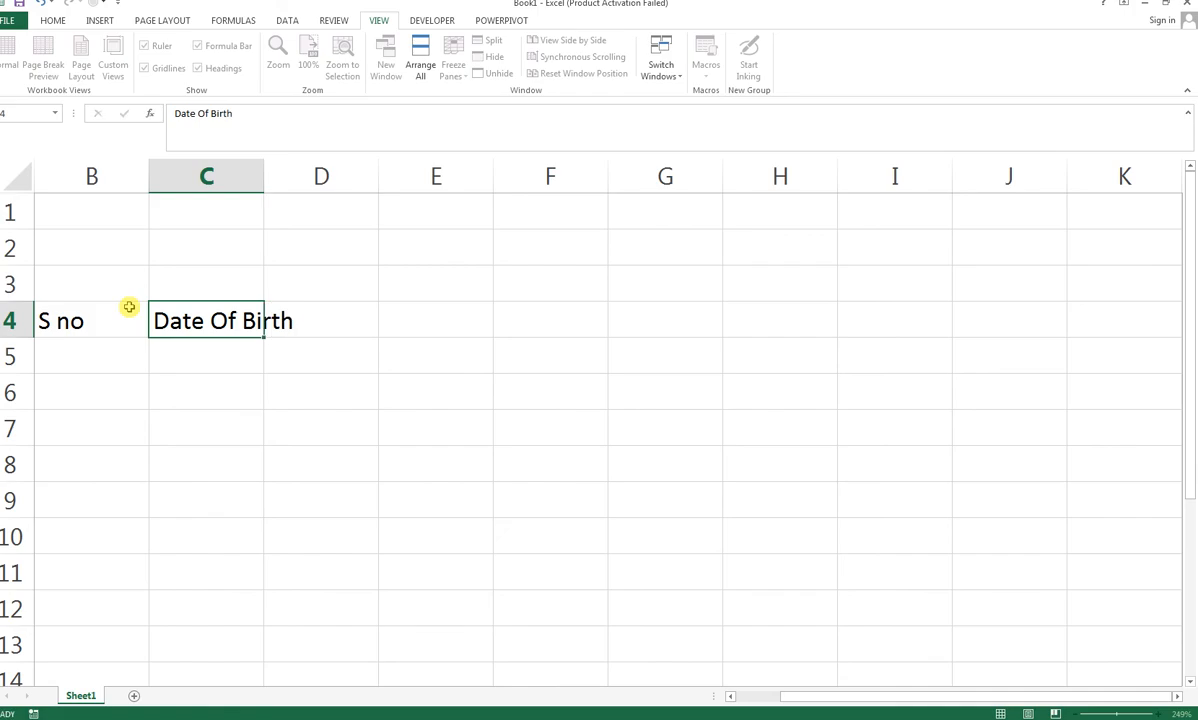
pyautogui.press('Tab')
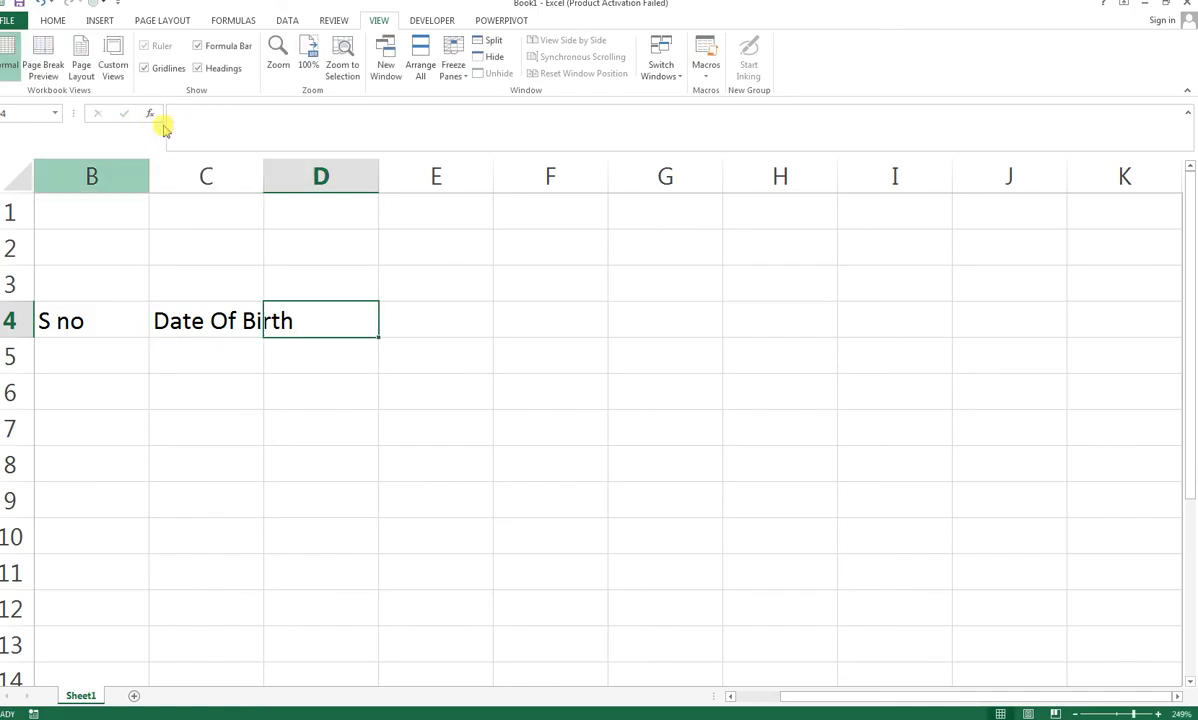
pyautogui.doubleClick(262, 176)
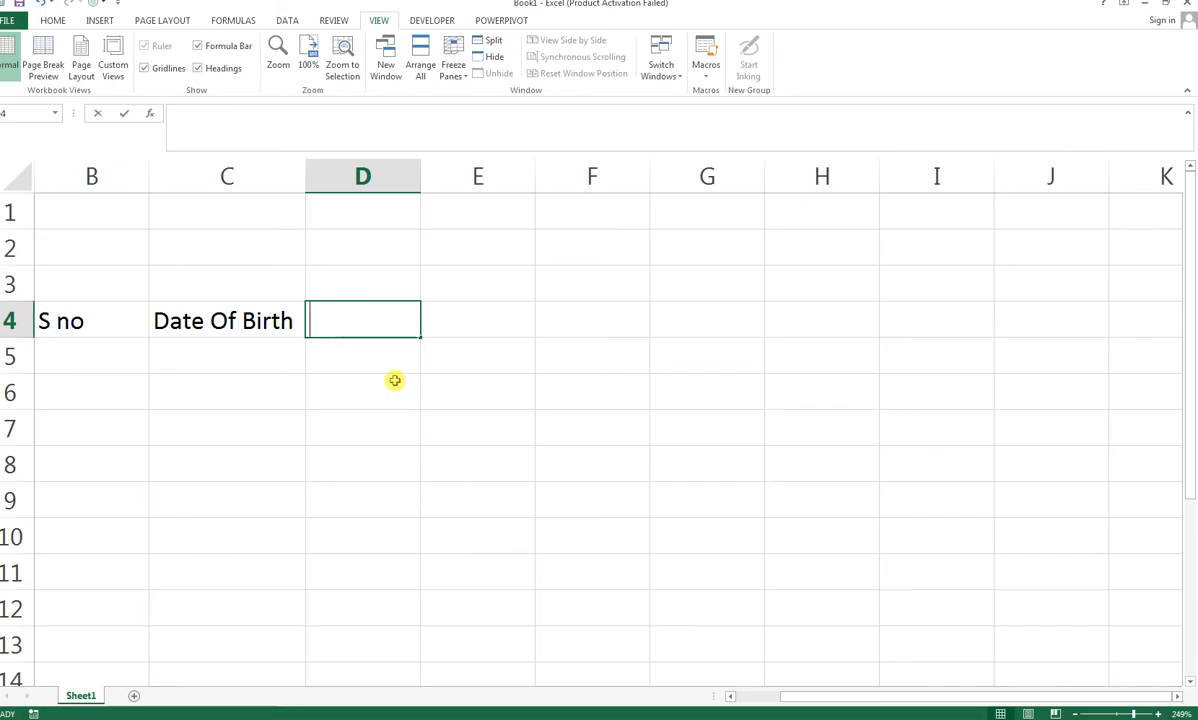
# Step: Enter the heading "Today Date" in cell D4 and auto-fit the width of column D
pyautogui.write('toda')
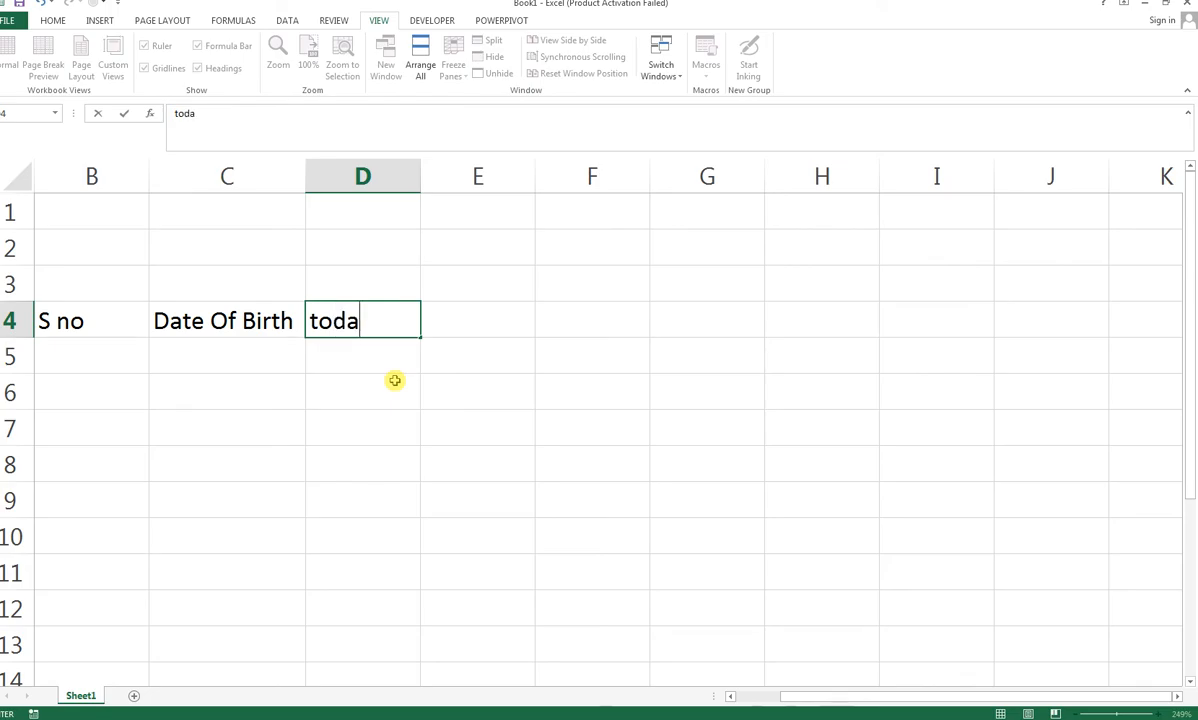
pyautogui.press('BackSpace')
pyautogui.press('BackSpace')
pyautogui.press('BackSpace')
pyautogui.press('BackSpace')
pyautogui.write('To')
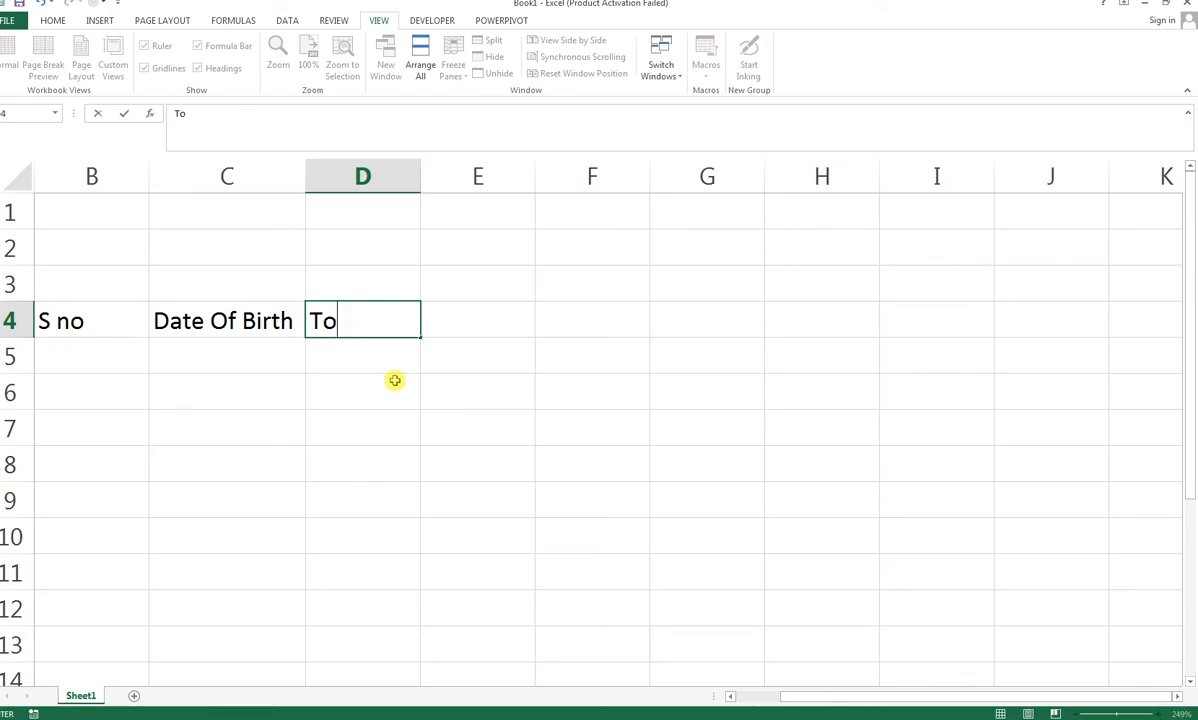
pyautogui.write('day date')
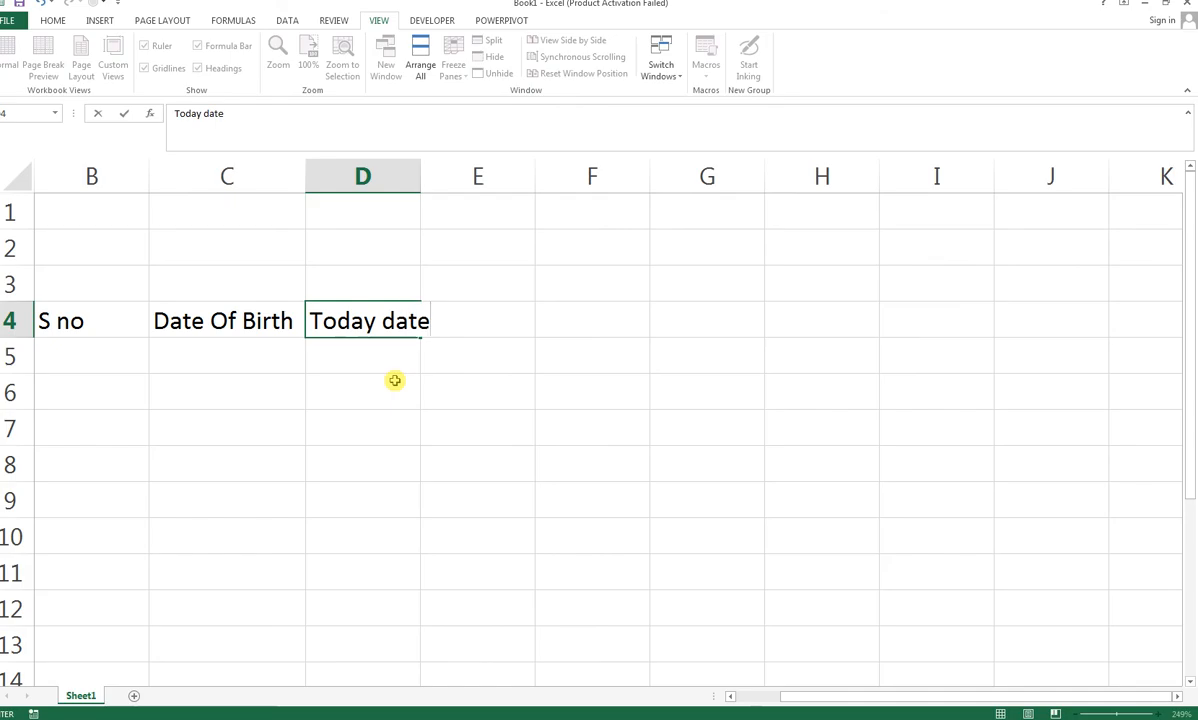
pyautogui.press('BackSpace')
pyautogui.press('BackSpace')
pyautogui.press('BackSpace')
pyautogui.press('BackSpace')
pyautogui.press('BackSpace')
pyautogui.write('Date')
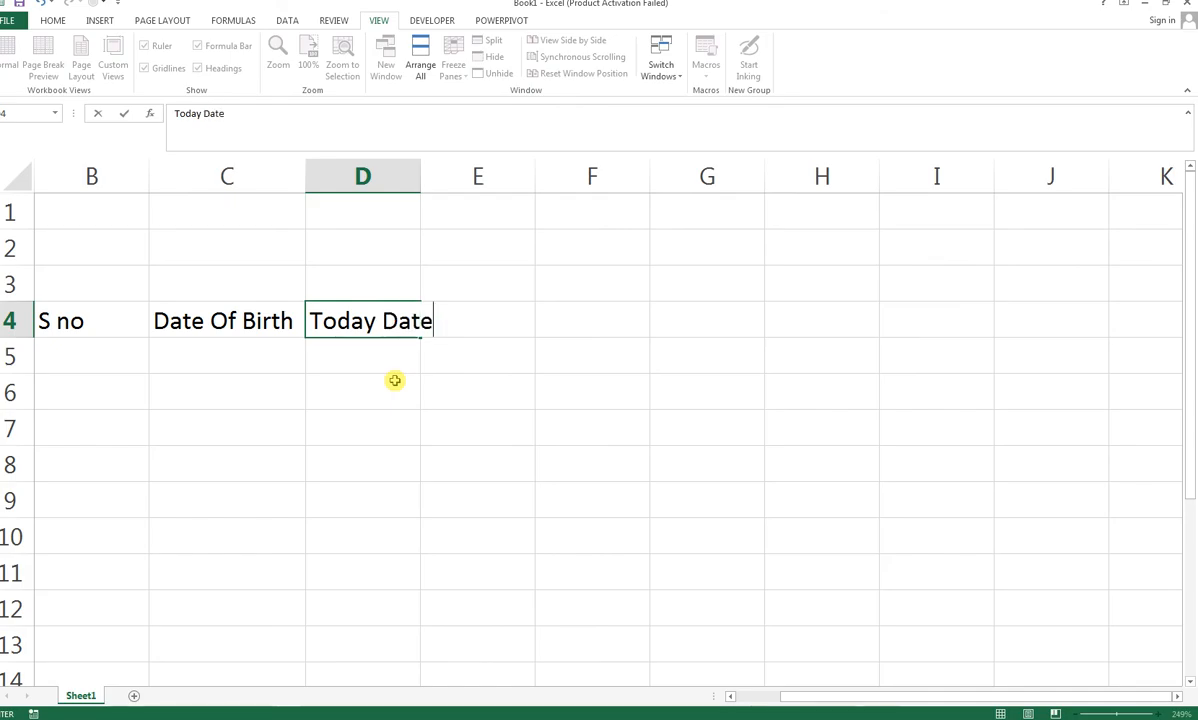
pyautogui.press('Tab')
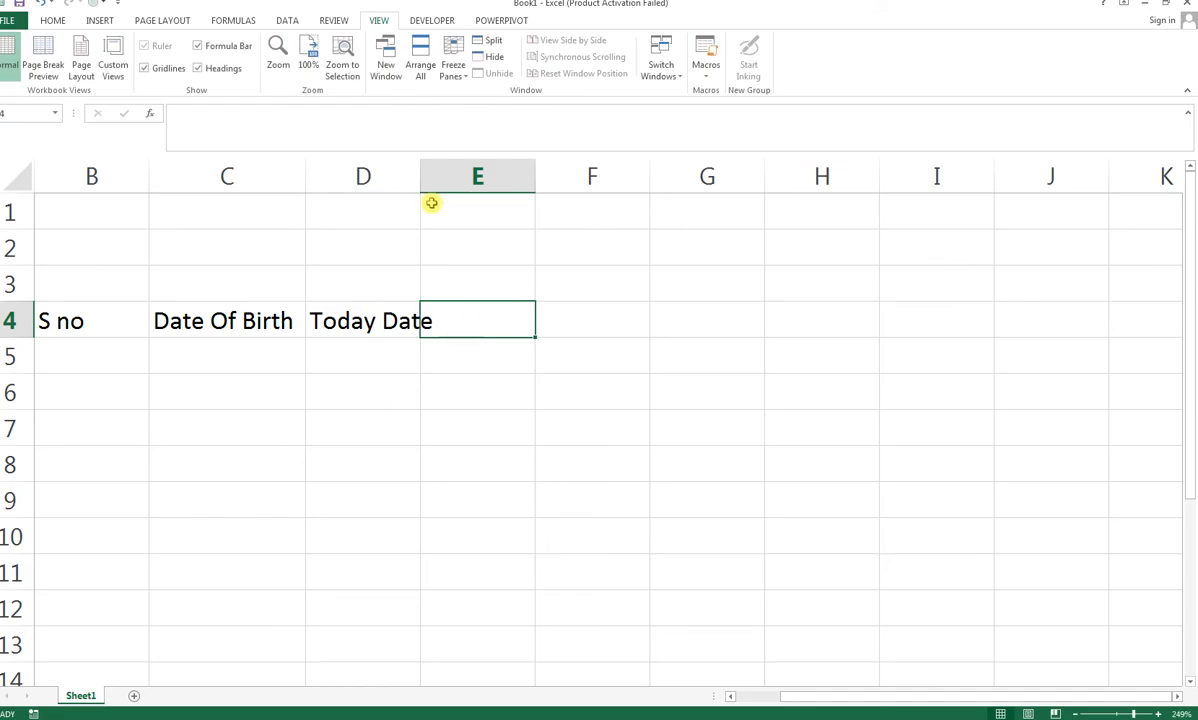
pyautogui.doubleClick(420, 185)
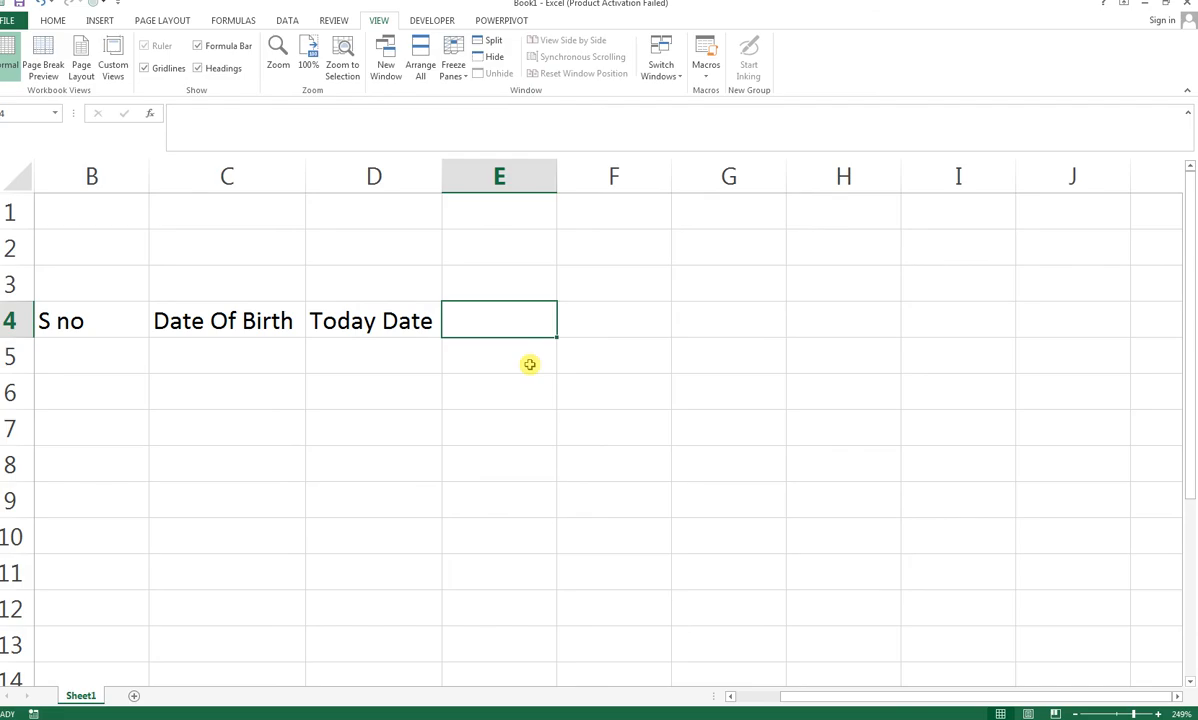
# Step: Enter the heading "Year" in cell E4
pyautogui.write('year')
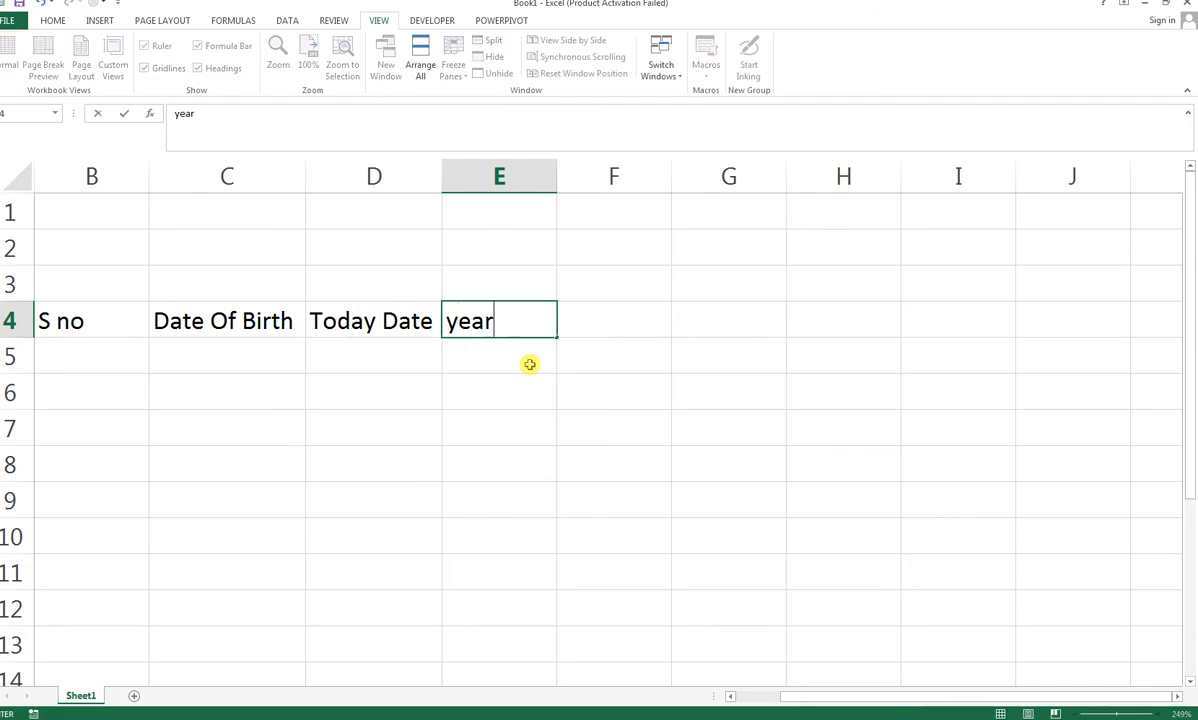
pyautogui.press('BackSpace')
pyautogui.press('BackSpace')
pyautogui.press('BackSpace')
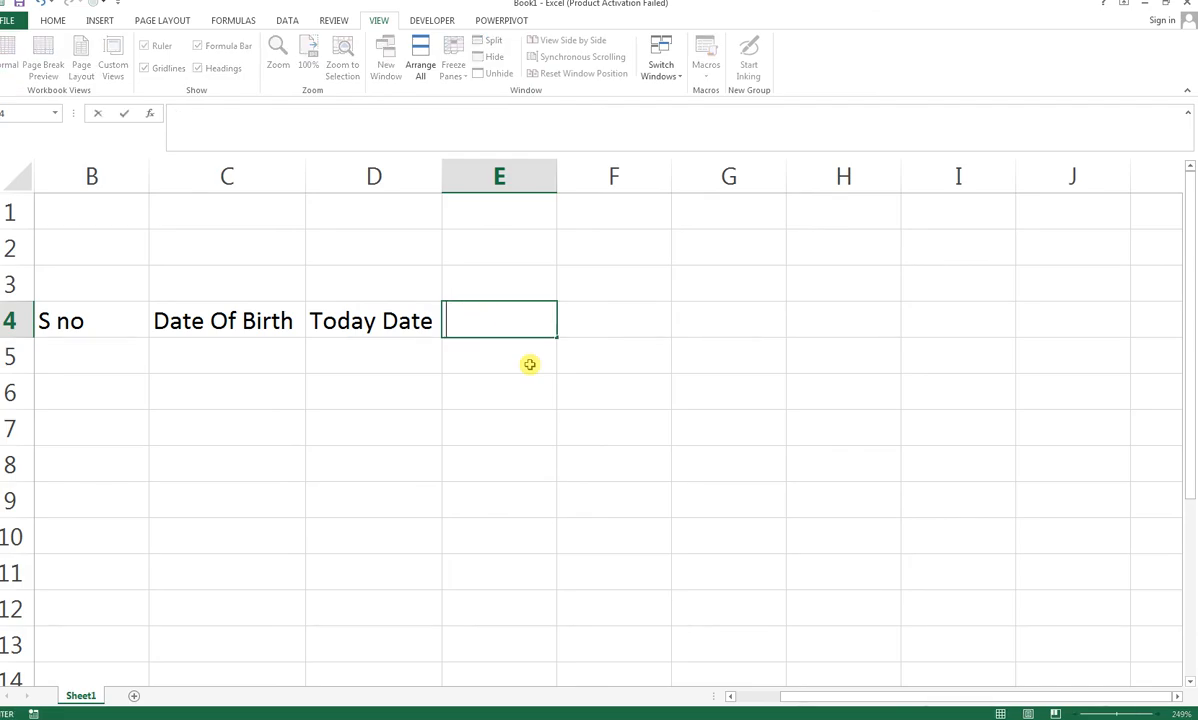
pyautogui.write('Year')
pyautogui.press('Tab')
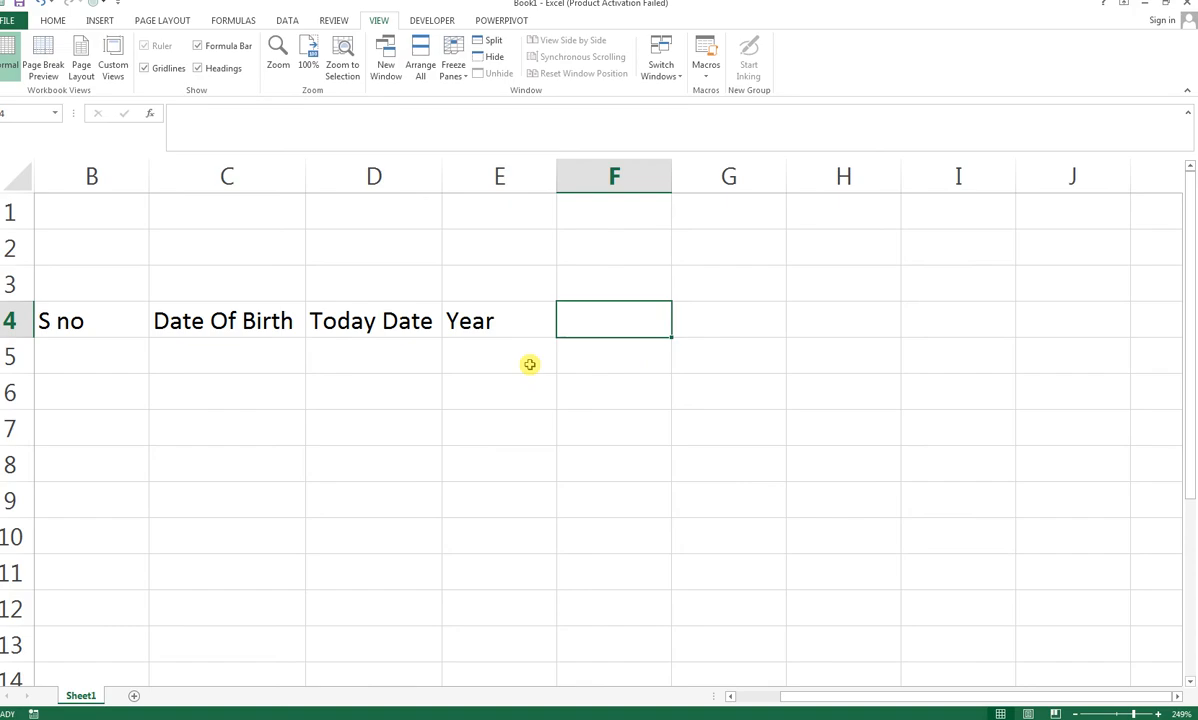
# Step: Enter the headings "Month" in cell F4 and "Days" in cell G4
pyautogui.write('Month')
pyautogui.press('Tab')
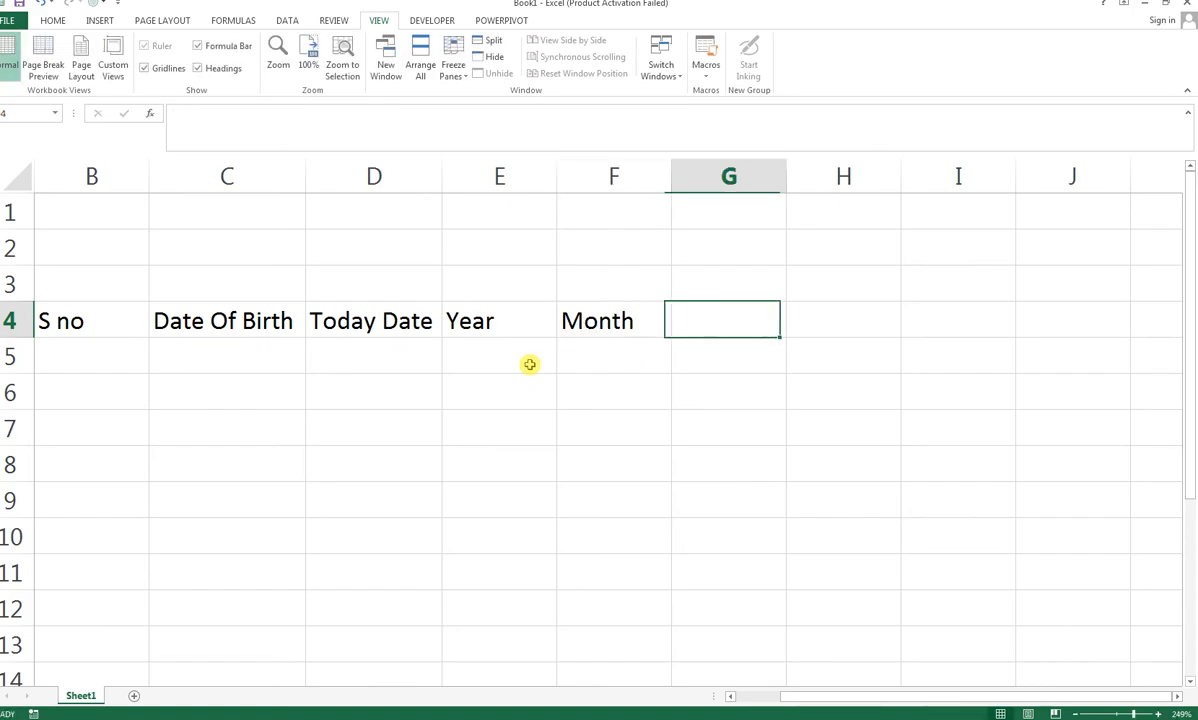
pyautogui.write('Day')
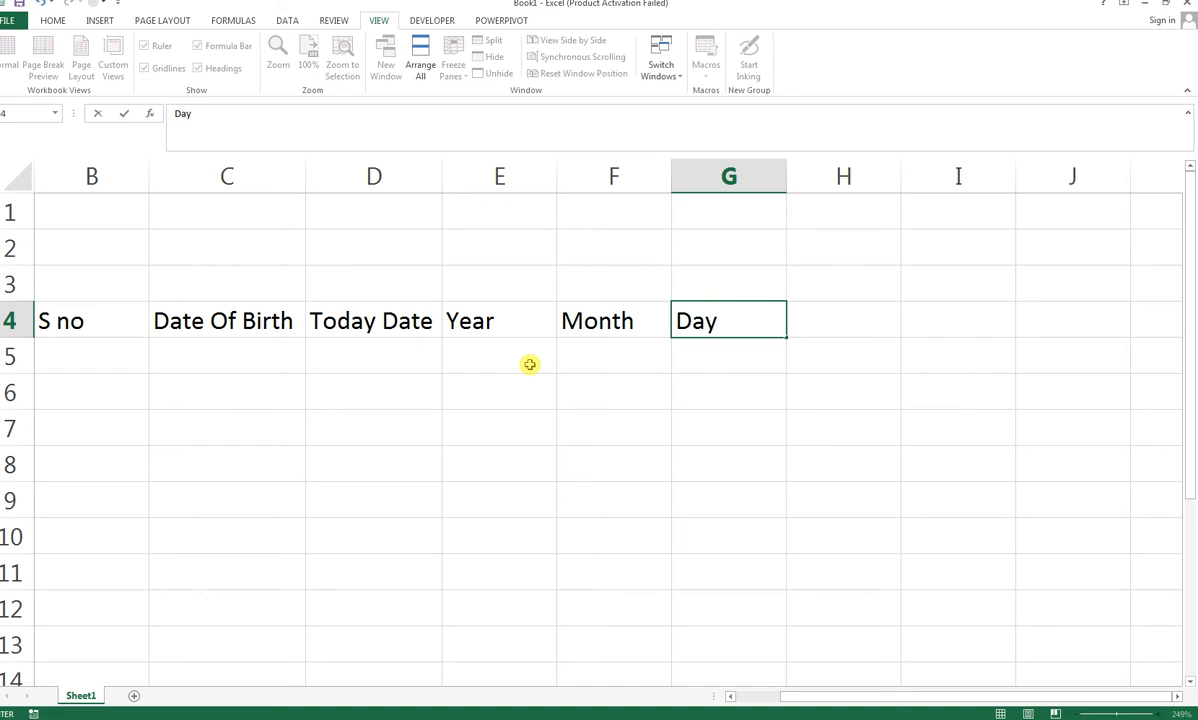
pyautogui.write('a')
pyautogui.press('BackSpace')
pyautogui.write('s')
pyautogui.press('Tab')
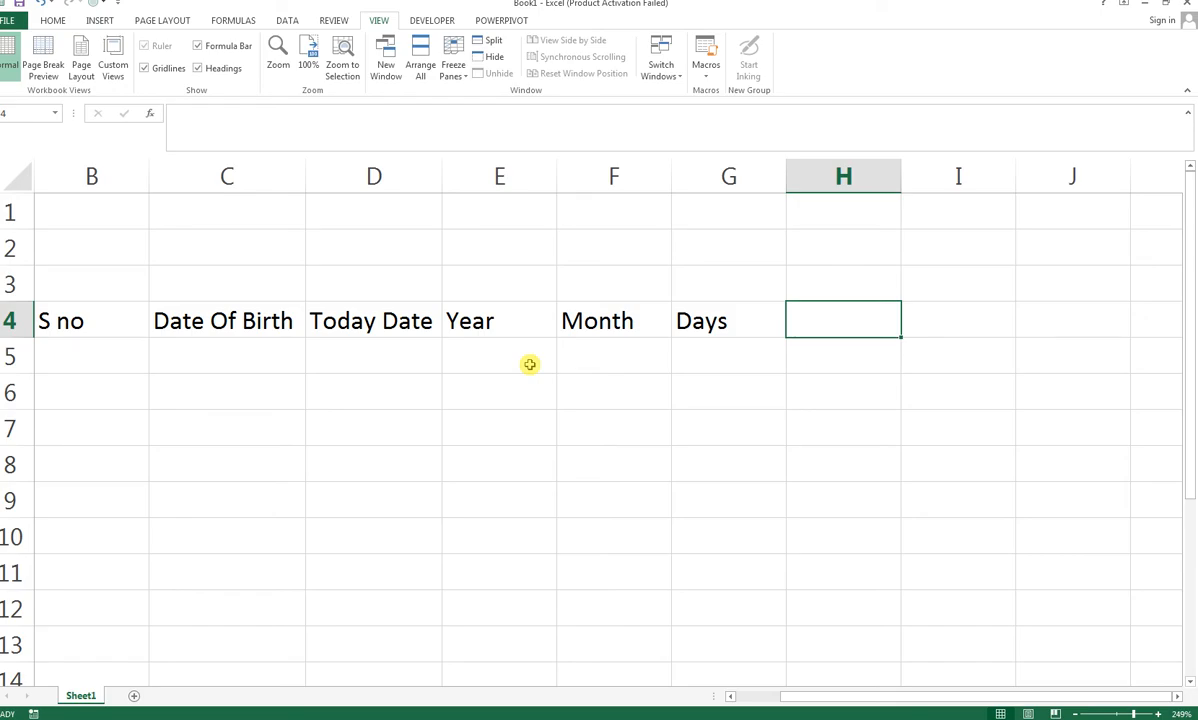
# Step: Enter the heading "Total Month" in cell H4
pyautogui.write('t')
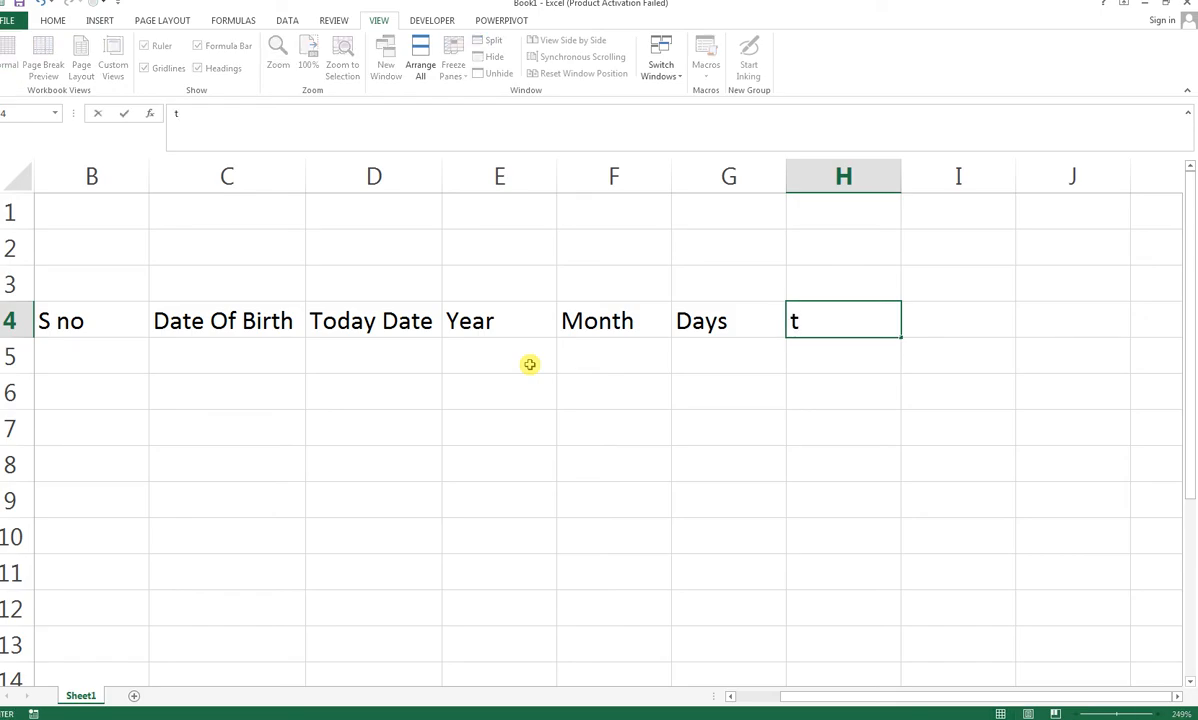
pyautogui.write('A')
pyautogui.press('BackSpace')
pyautogui.write('Total ')
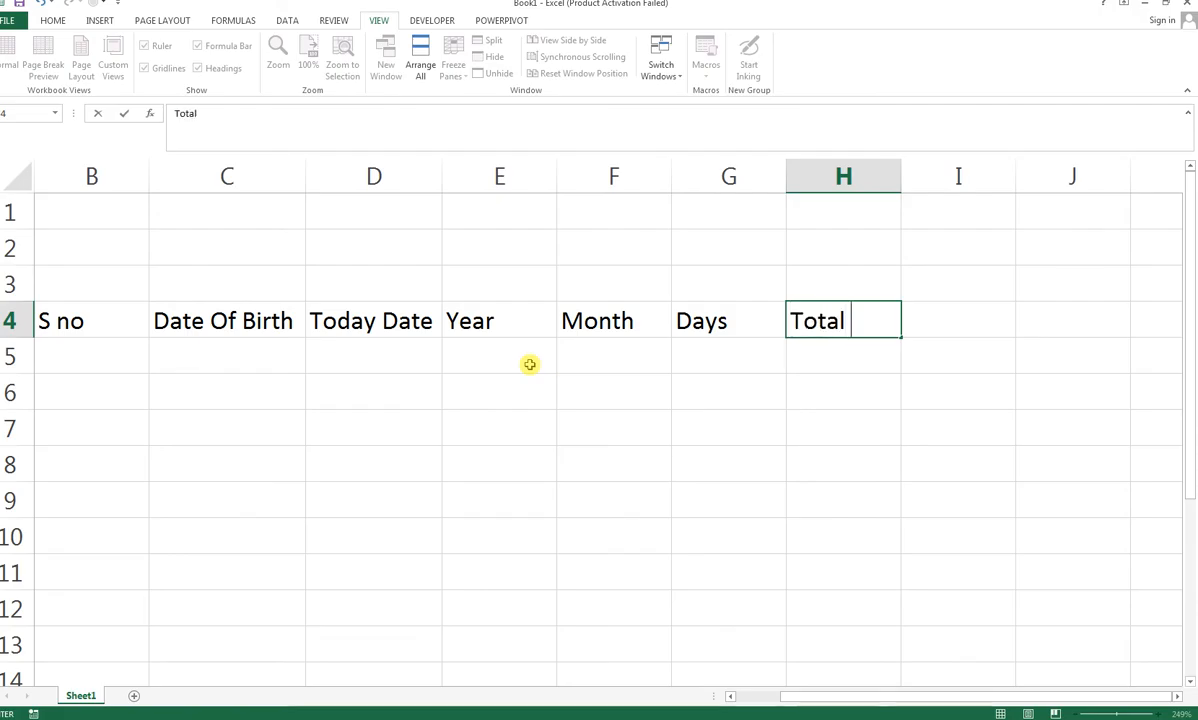
pyautogui.write('Month')
pyautogui.press('Tab')
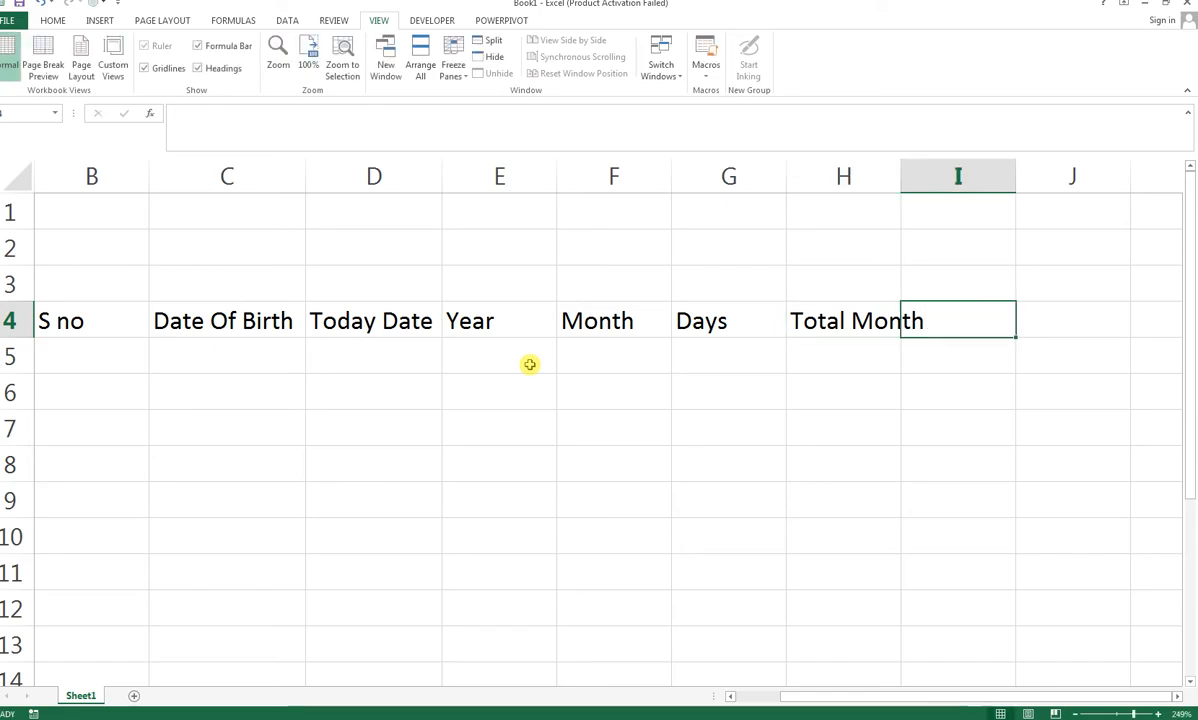
# Step: Enter the heading "Total Days" in cell I4 and auto-fit the width of column I
pyautogui.write('TOtal')
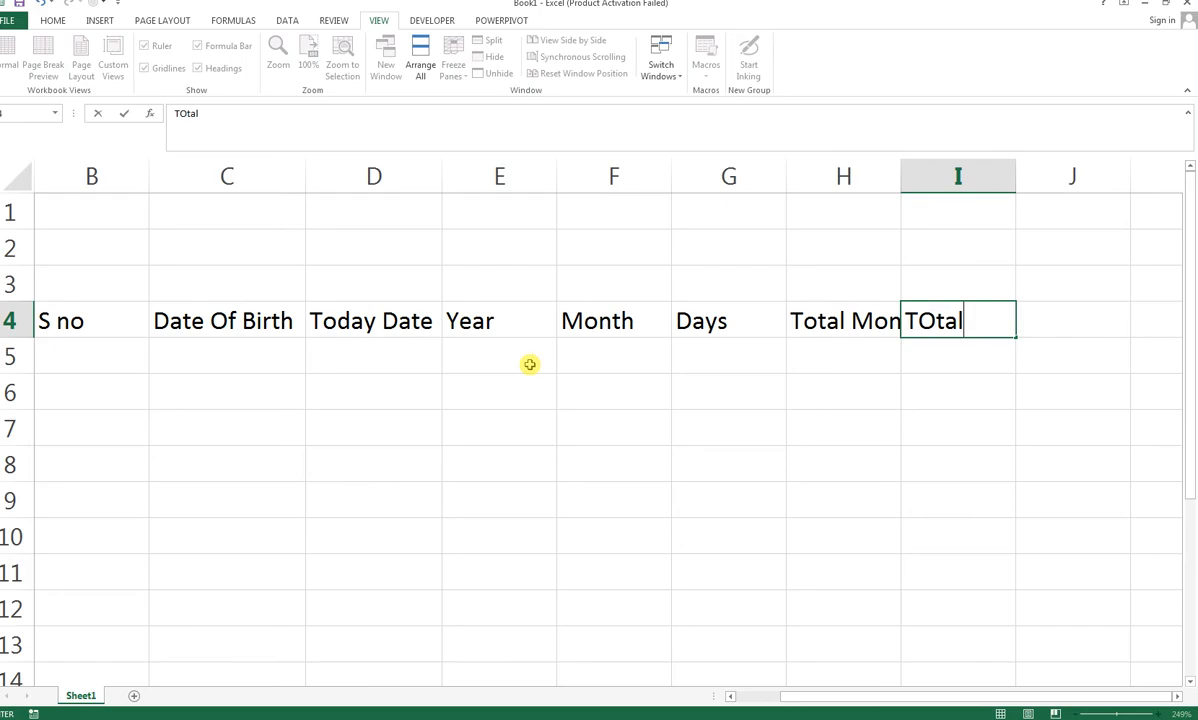
pyautogui.press('BackSpace')
pyautogui.press('BackSpace')
pyautogui.press('BackSpace')
pyautogui.press('BackSpace')
pyautogui.press('BackSpace')
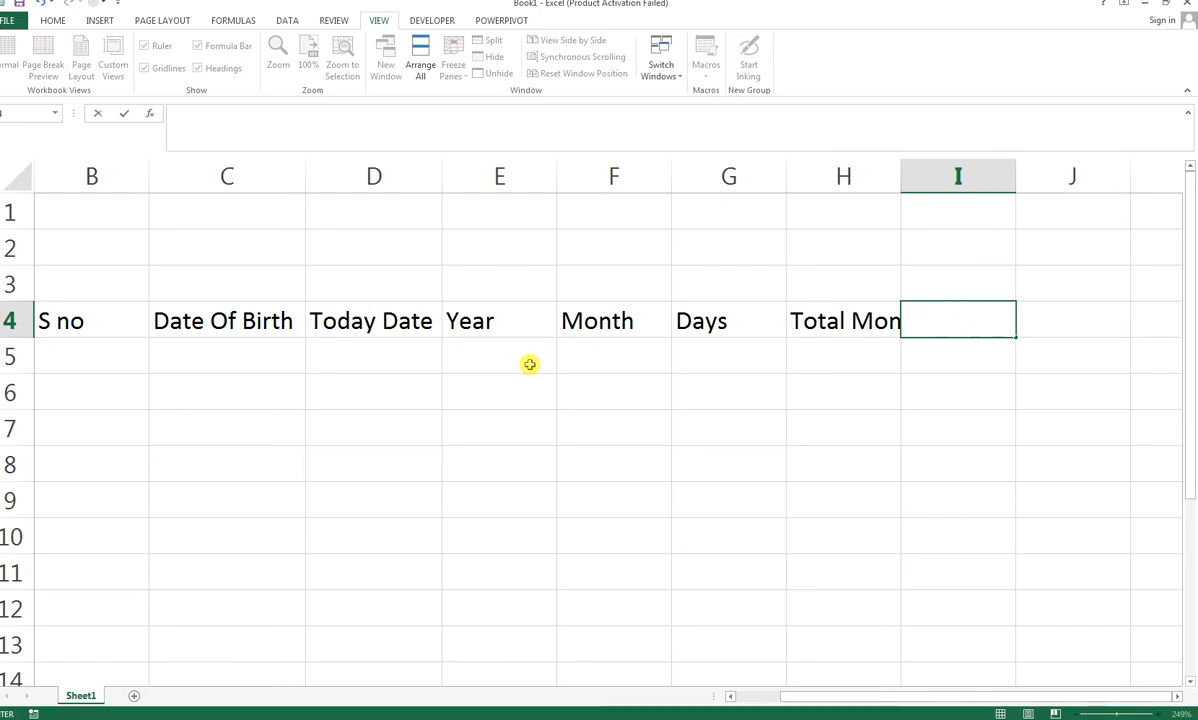
pyautogui.write('Total Days')
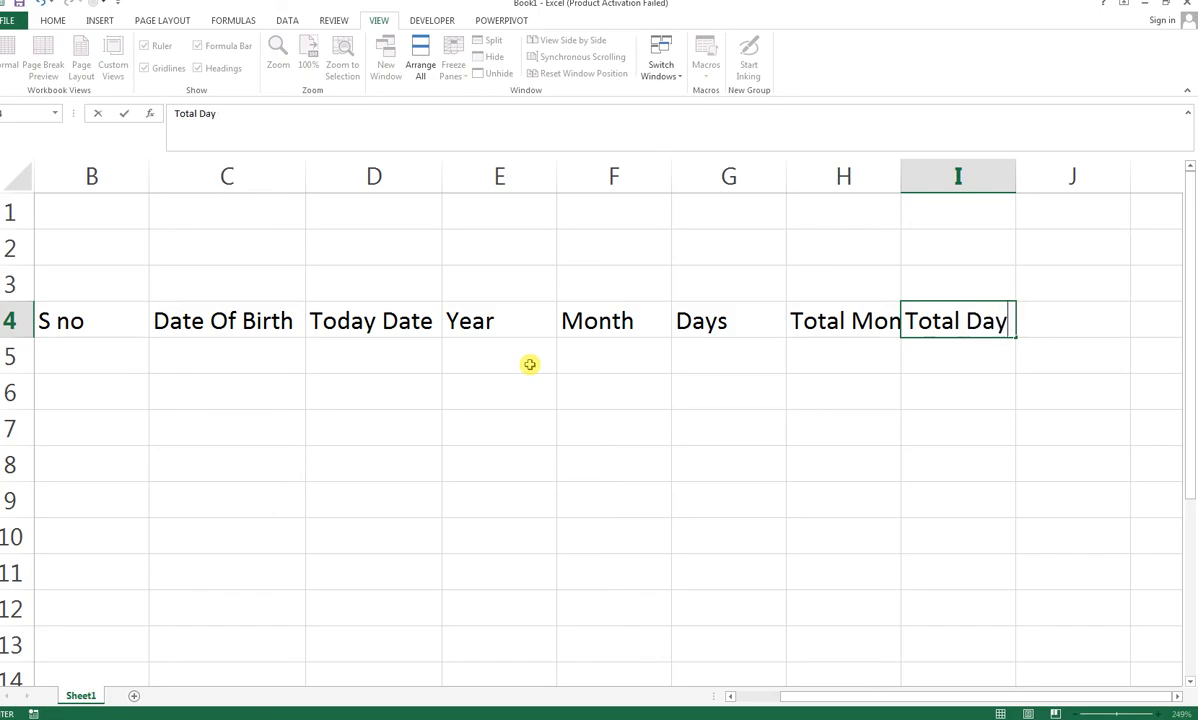
pyautogui.click(1046, 361)
pyautogui.doubleClick(1015, 181)
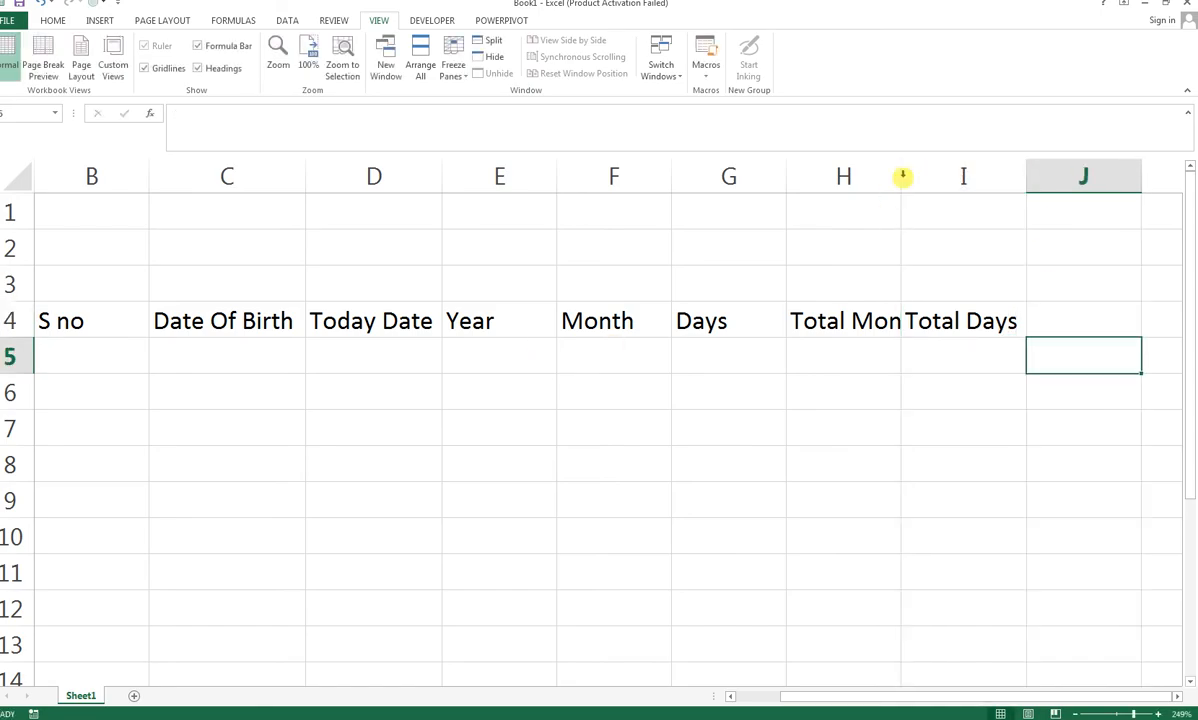
# Step: Auto-fit the widths of columns H and G, and adjust columns D, F and G to suit their headings
pyautogui.doubleClick(901, 175)
pyautogui.click(795, 172)
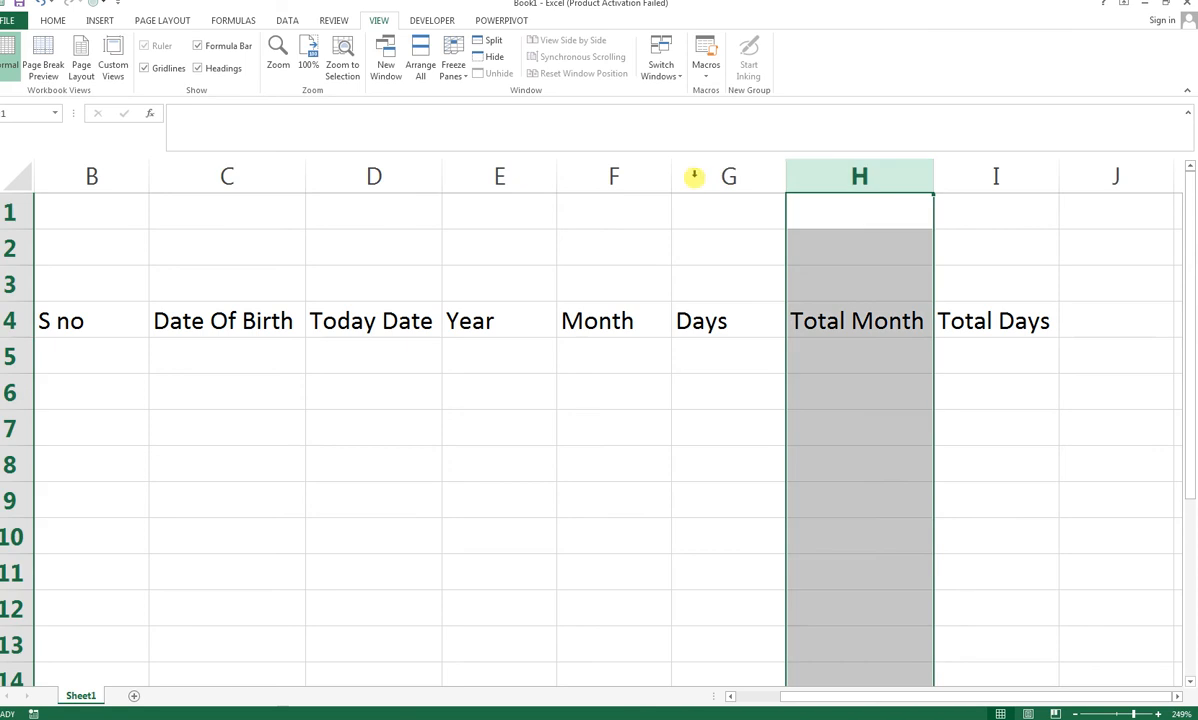
pyautogui.doubleClick(789, 170)
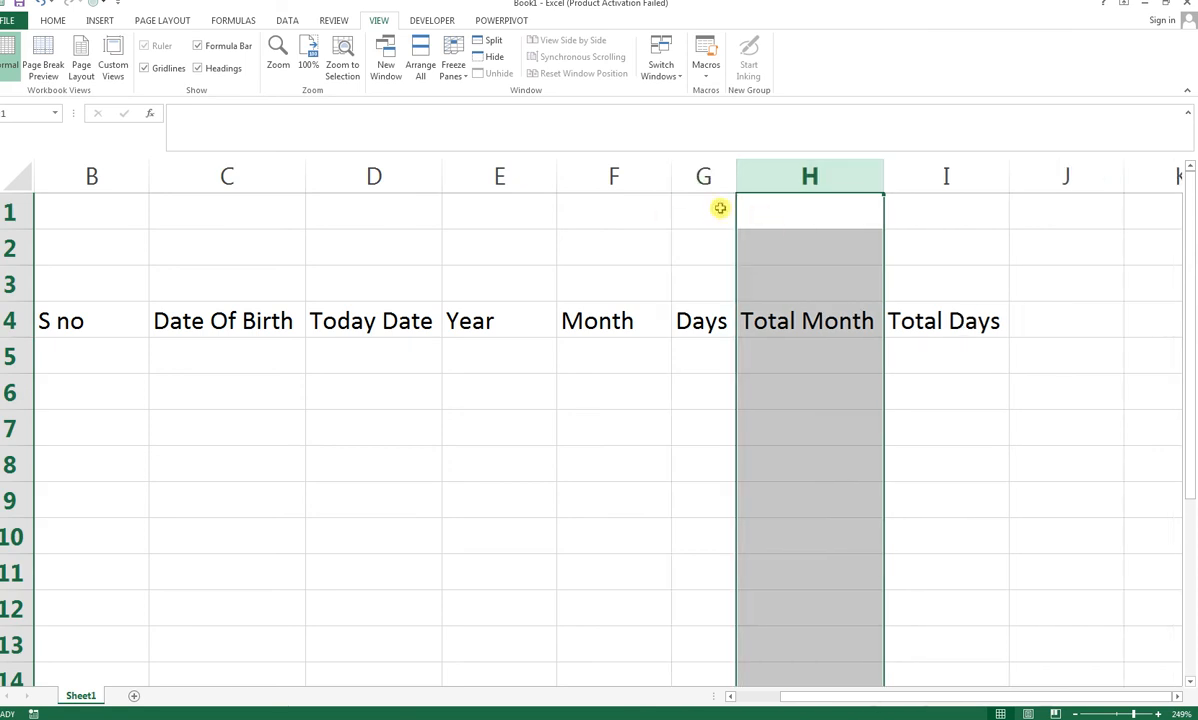
pyautogui.click(655, 177)
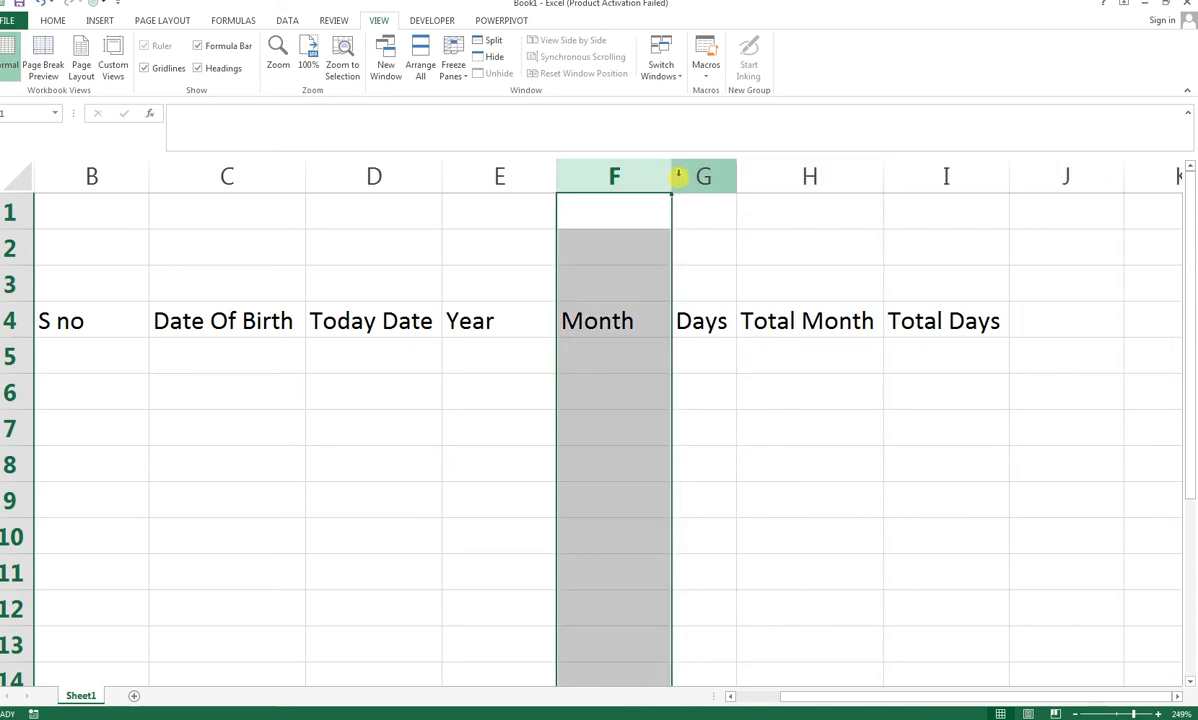
pyautogui.moveTo(660, 177); pyautogui.dragTo(740, 176)
pyautogui.moveTo(447, 179); pyautogui.dragTo(463, 176)
# Step: Enter 1 in cell B5 under S no and fill the number series down to 6 in B10
pyautogui.click(110, 352)
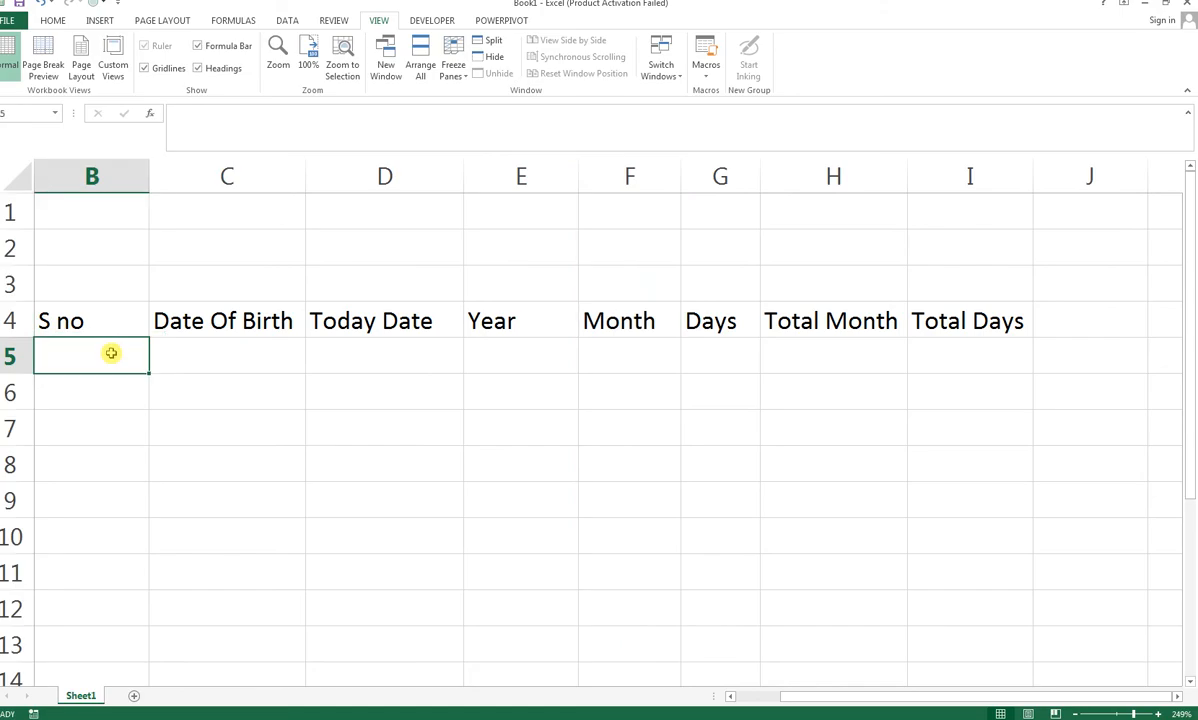
pyautogui.write('1')
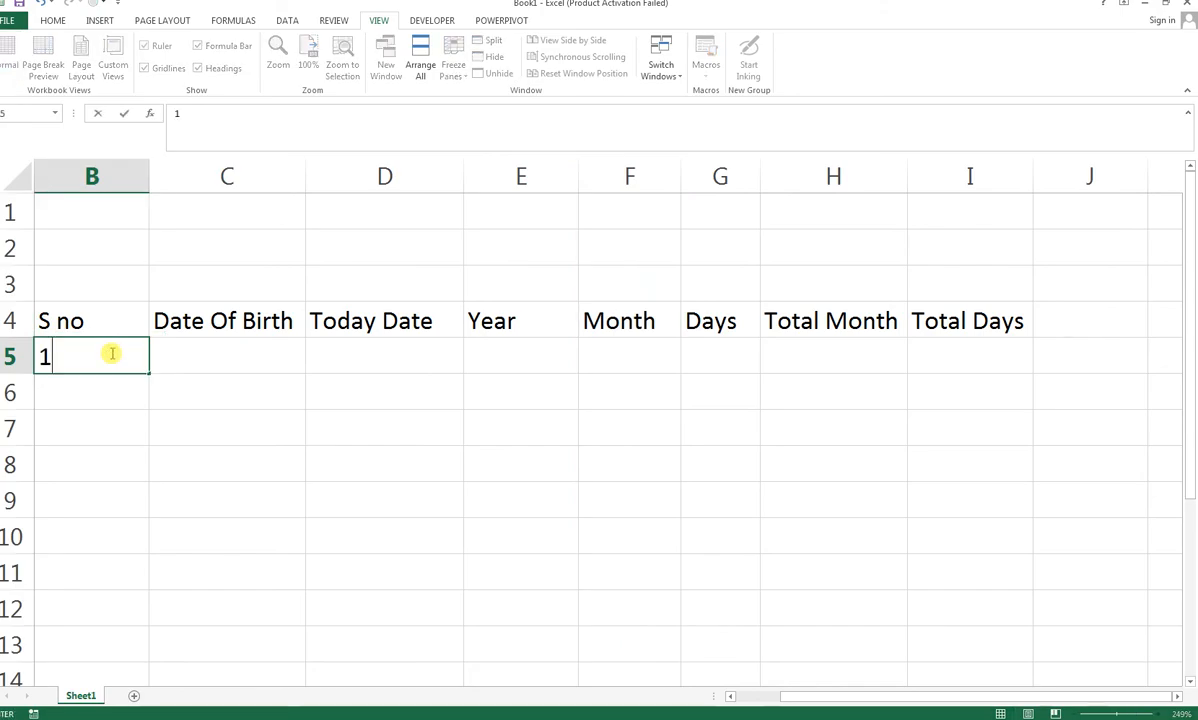
pyautogui.press('Return')
pyautogui.click(109, 349)
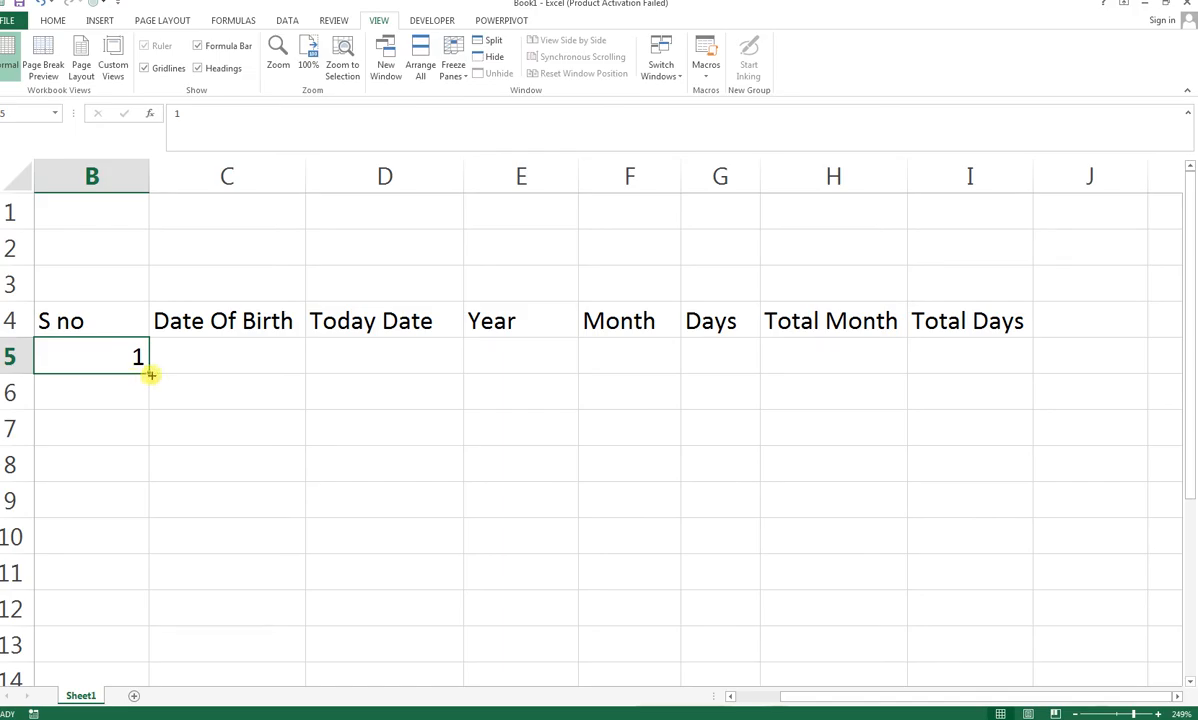
pyautogui.moveTo(151, 374); pyautogui.dragTo(158, 540)
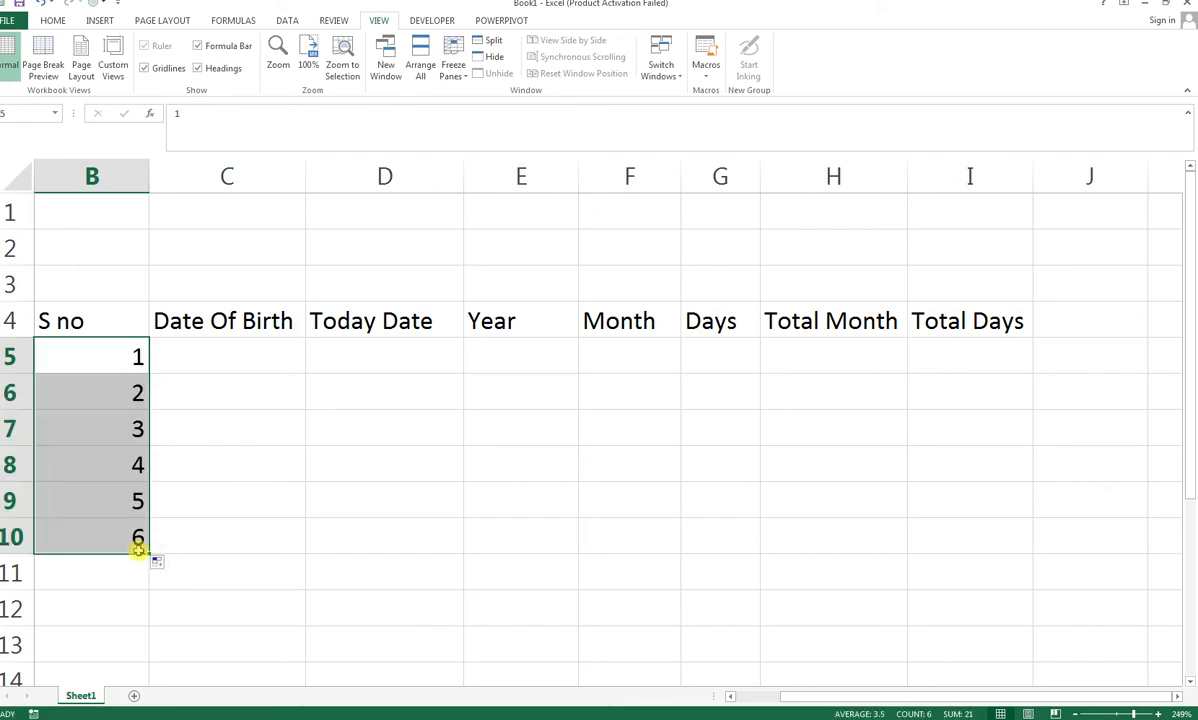
# Step: Enter the first person's date of birth in cell C5
pyautogui.click(222, 352)
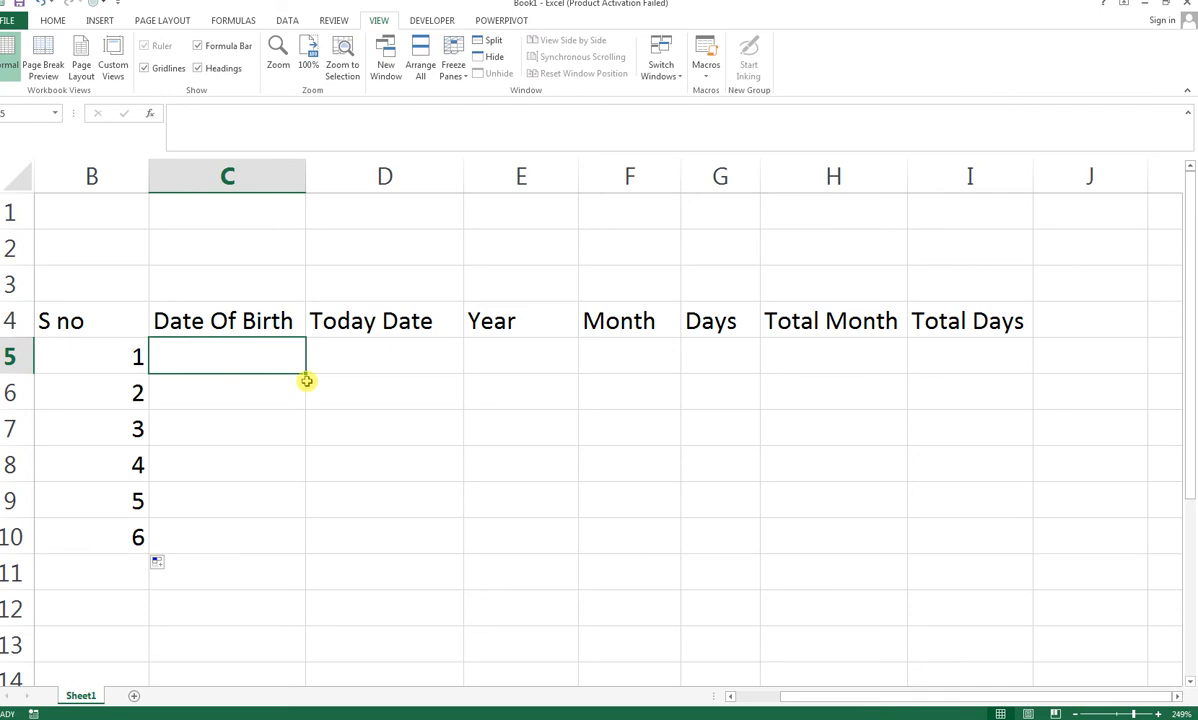
pyautogui.write('9/19/')
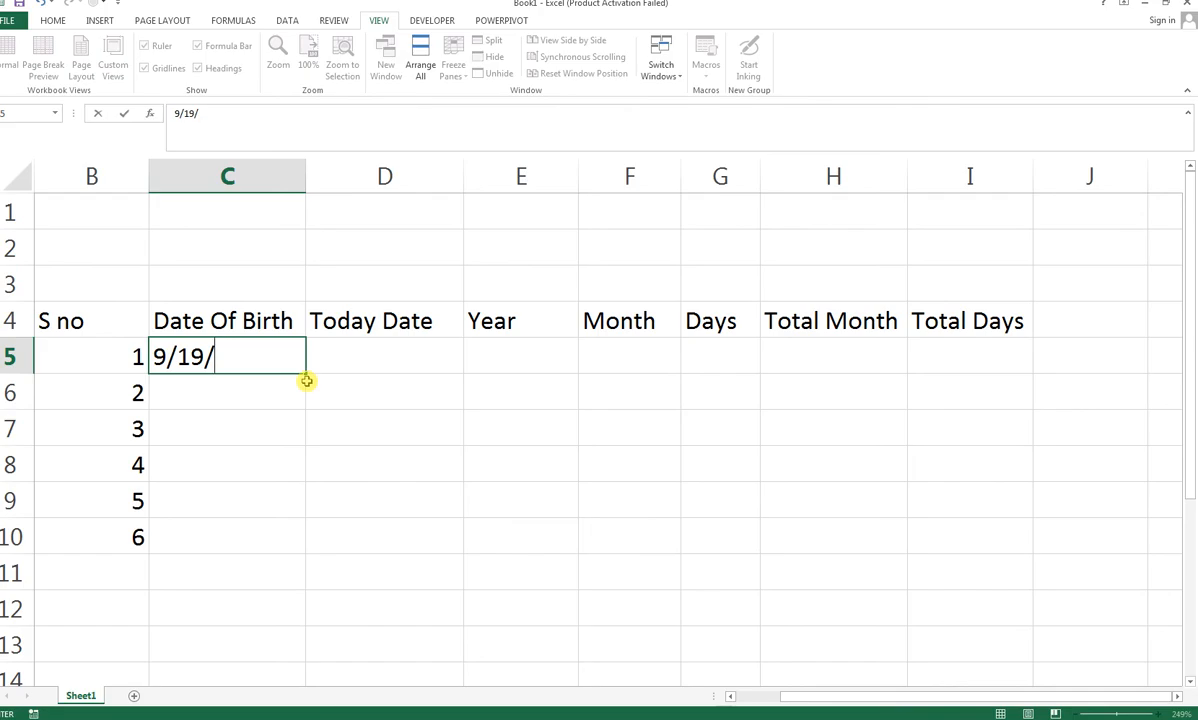
pyautogui.write('19986')
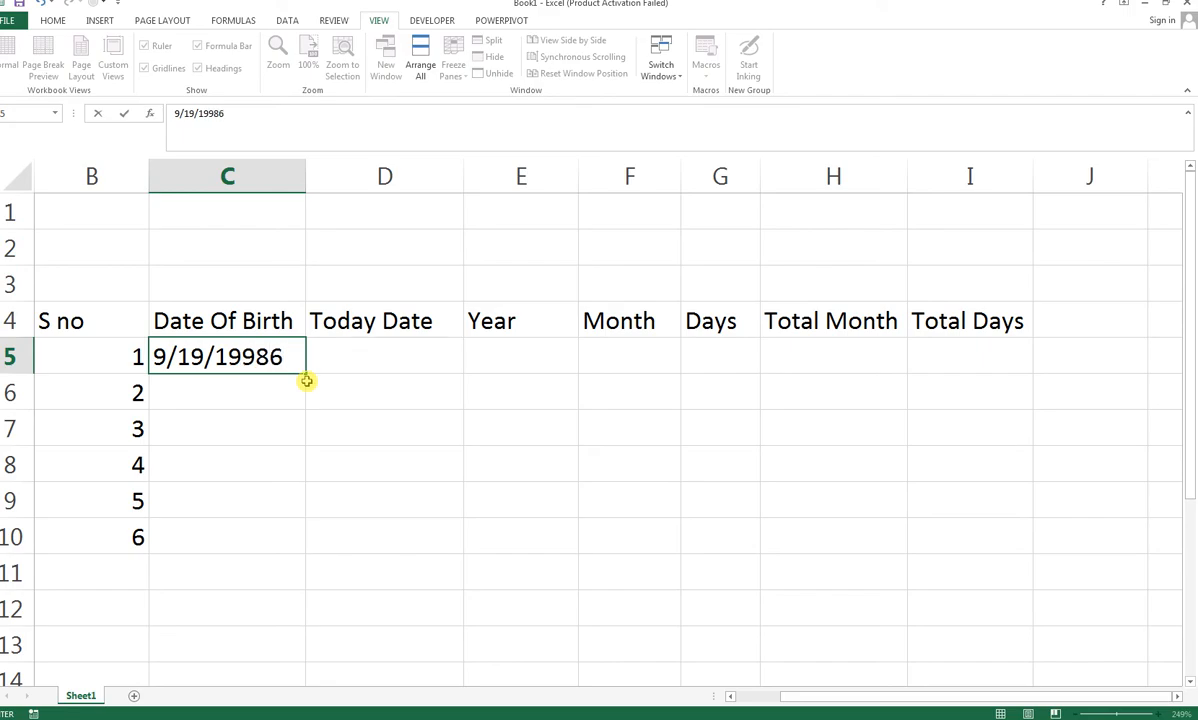
pyautogui.press('BackSpace')
pyautogui.press('BackSpace')
pyautogui.press('BackSpace')
pyautogui.write('86')
pyautogui.press('Return')
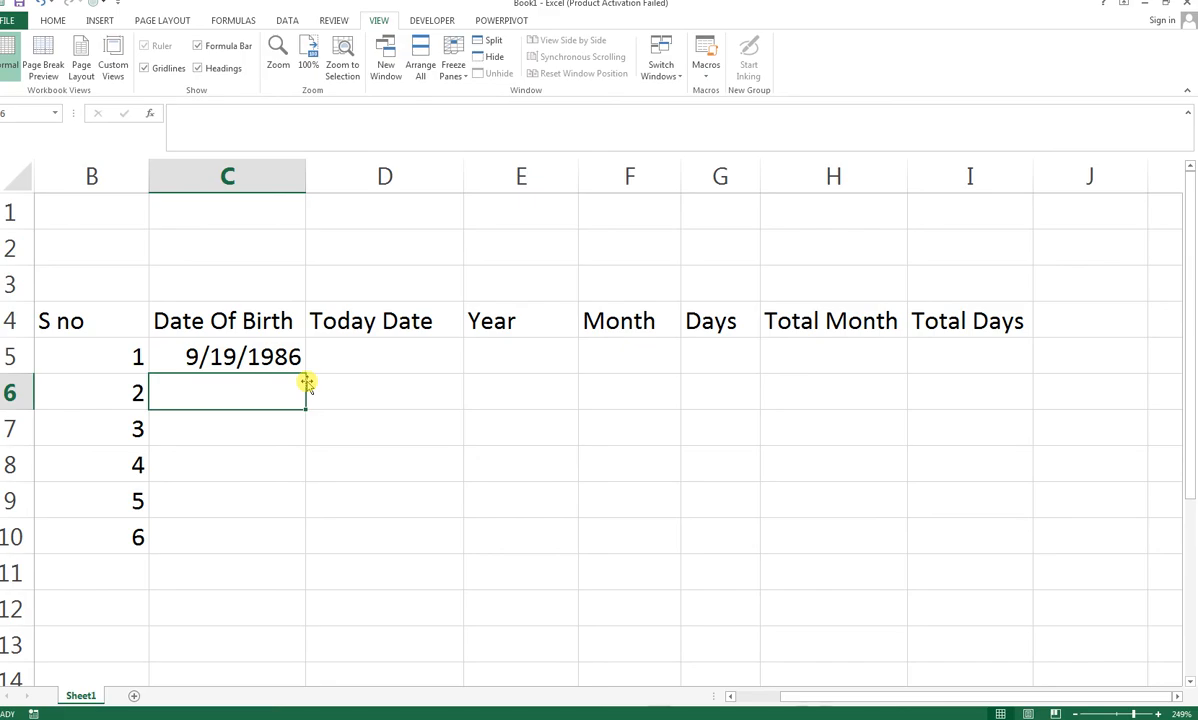
# Step: Enter the second person's date of birth in cell C6
pyautogui.write('5/15/')
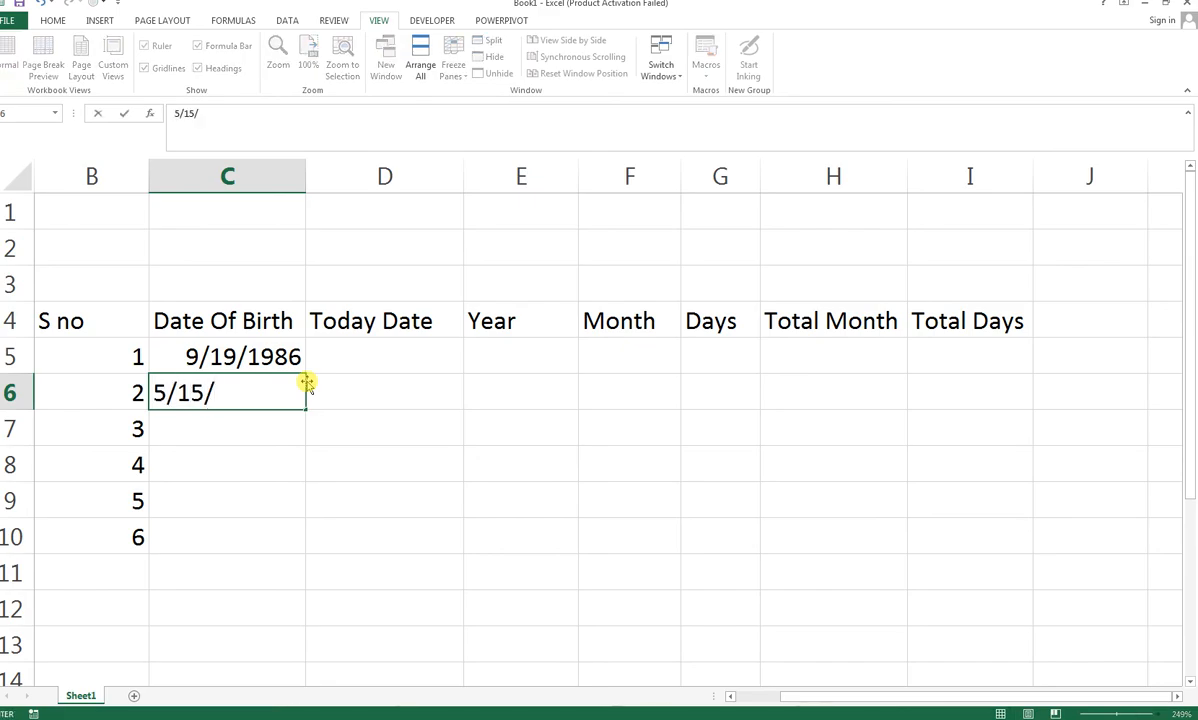
pyautogui.write('1885')
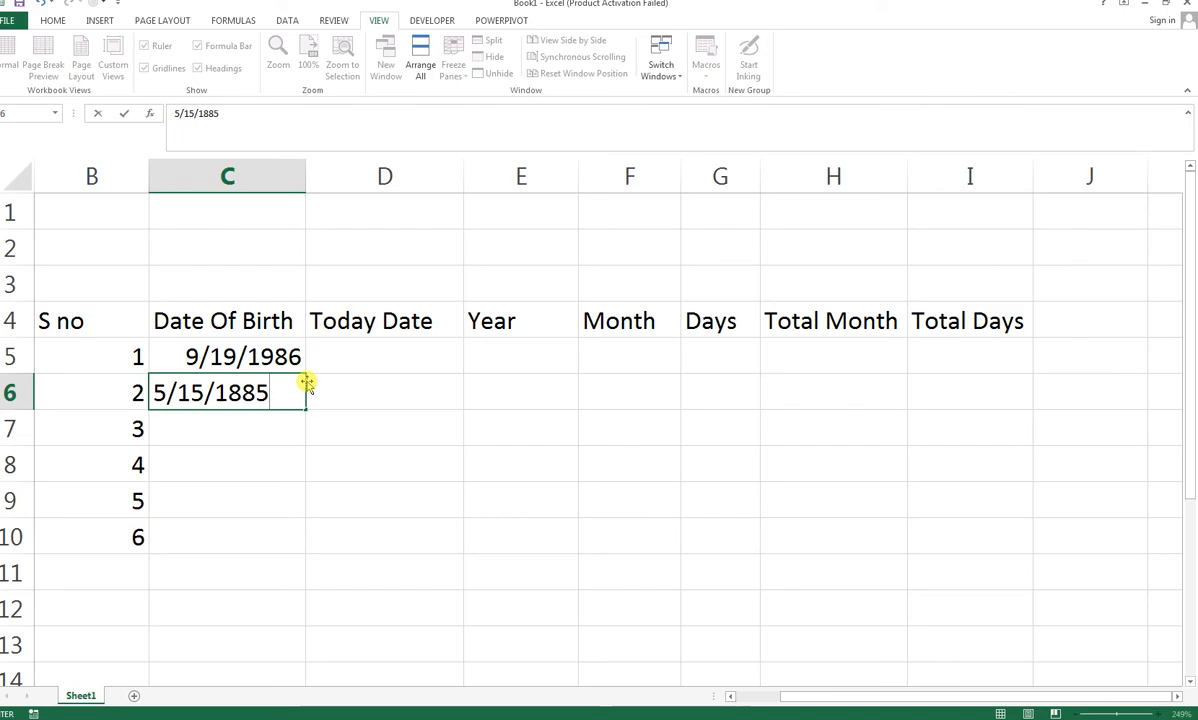
pyautogui.press('BackSpace')
pyautogui.press('BackSpace')
pyautogui.press('BackSpace')
pyautogui.write('985')
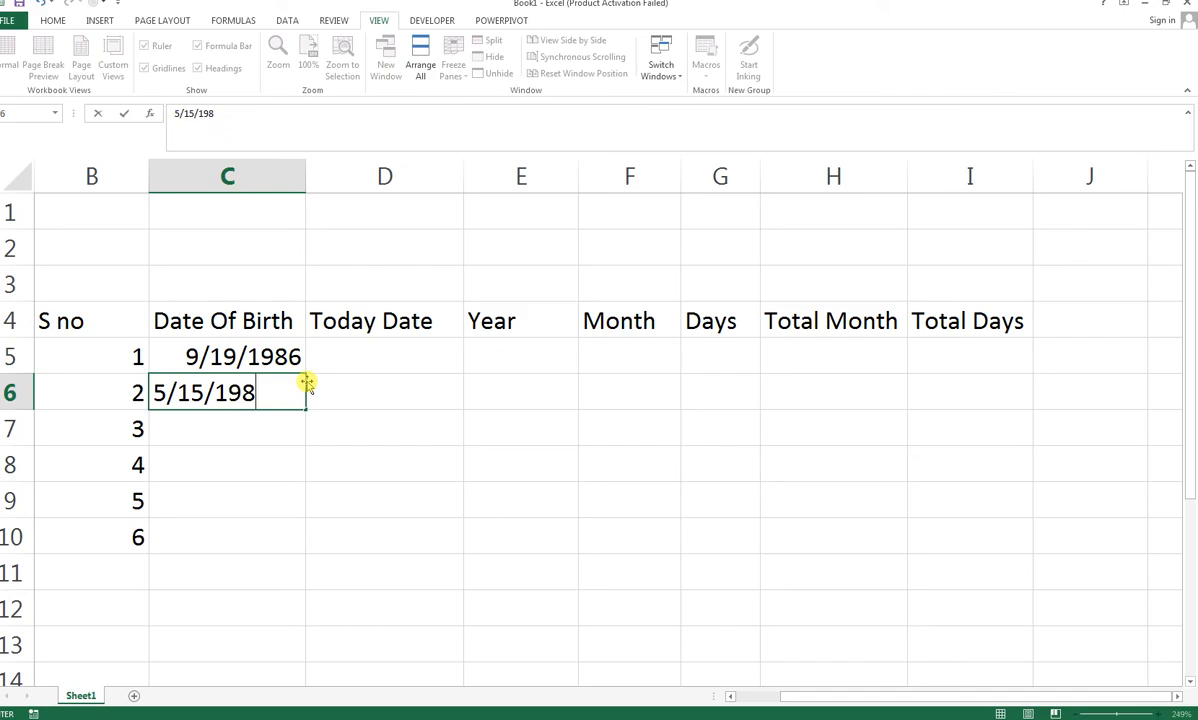
pyautogui.press('Return')
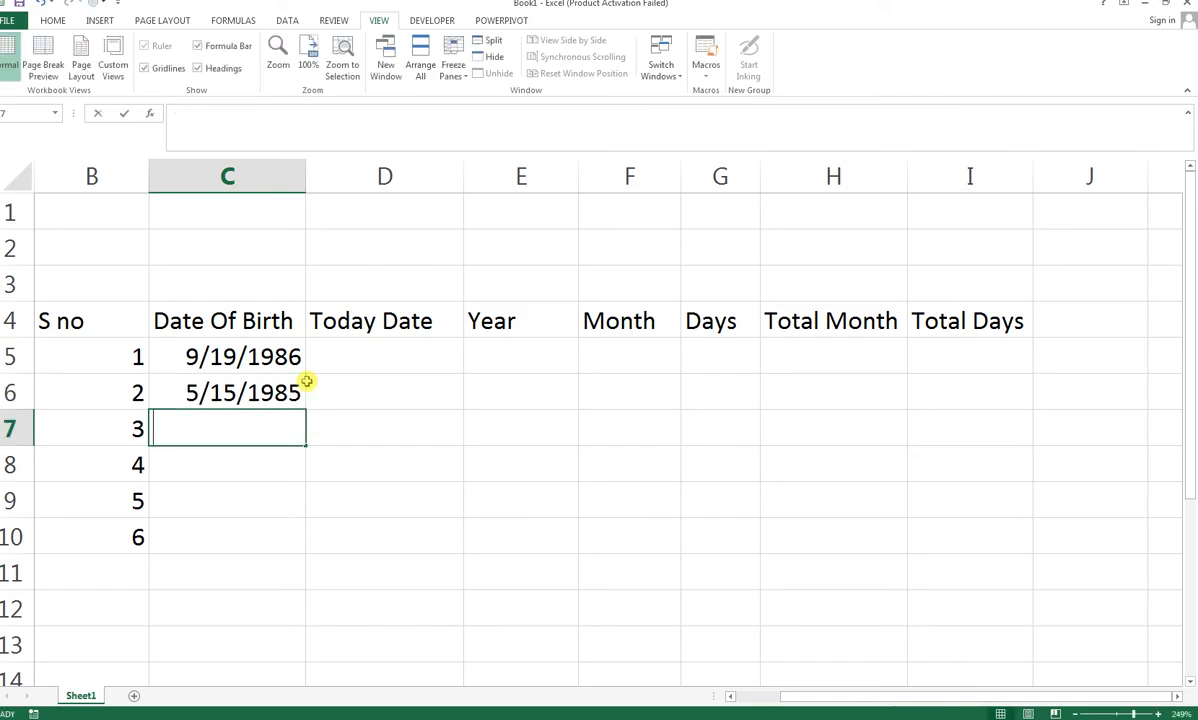
# Step: Enter the third person's date of birth in cell C7
pyautogui.write('4/17/')
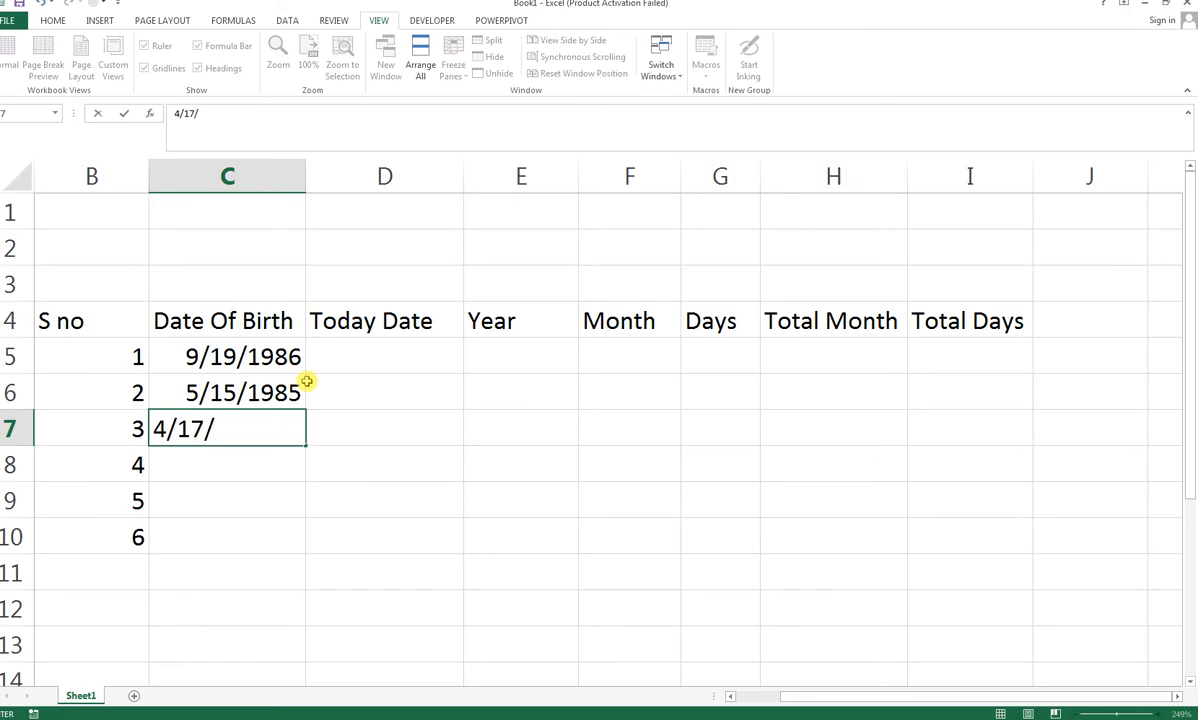
pyautogui.write('1882')
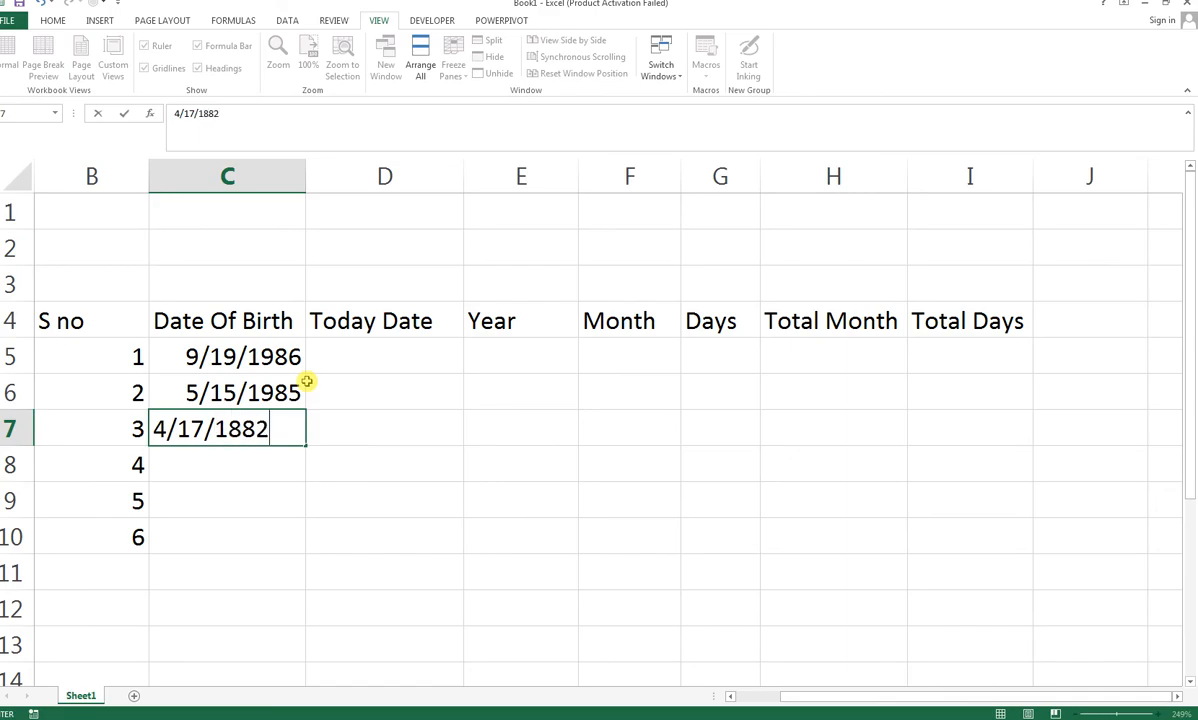
pyautogui.press('BackSpace')
pyautogui.press('BackSpace')
pyautogui.press('BackSpace')
pyautogui.write('9')
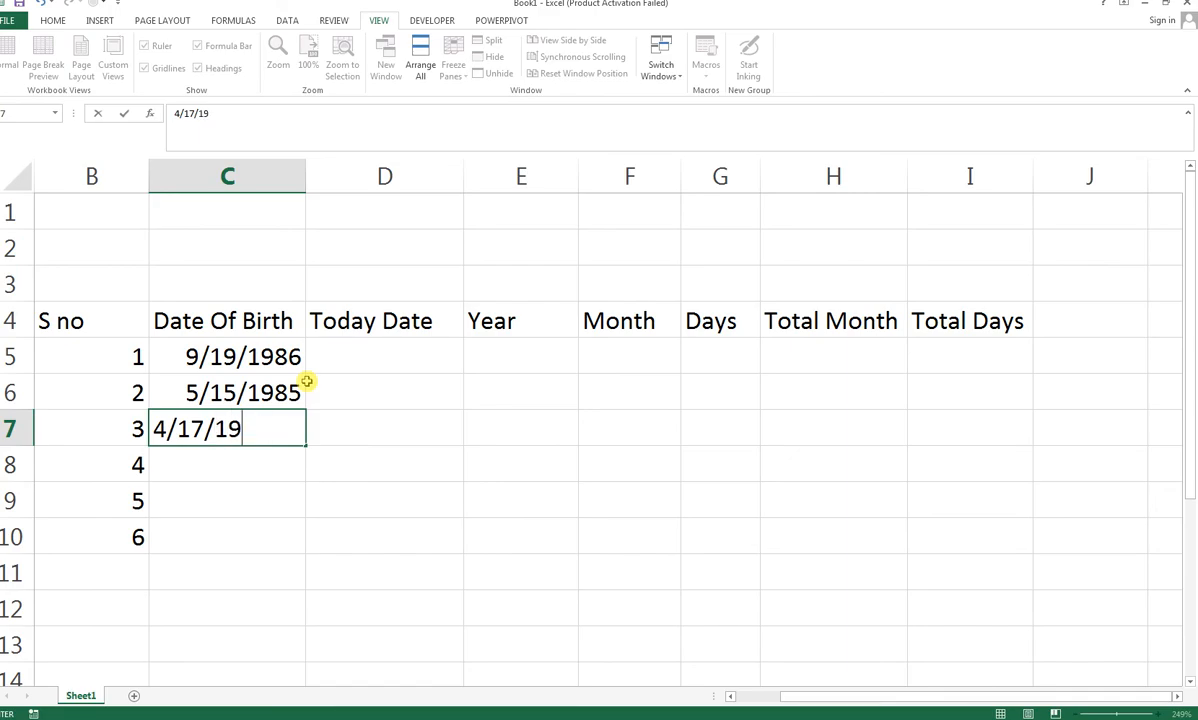
pyautogui.write('88')
pyautogui.write('.')
pyautogui.press('Return')
pyautogui.press('Up')
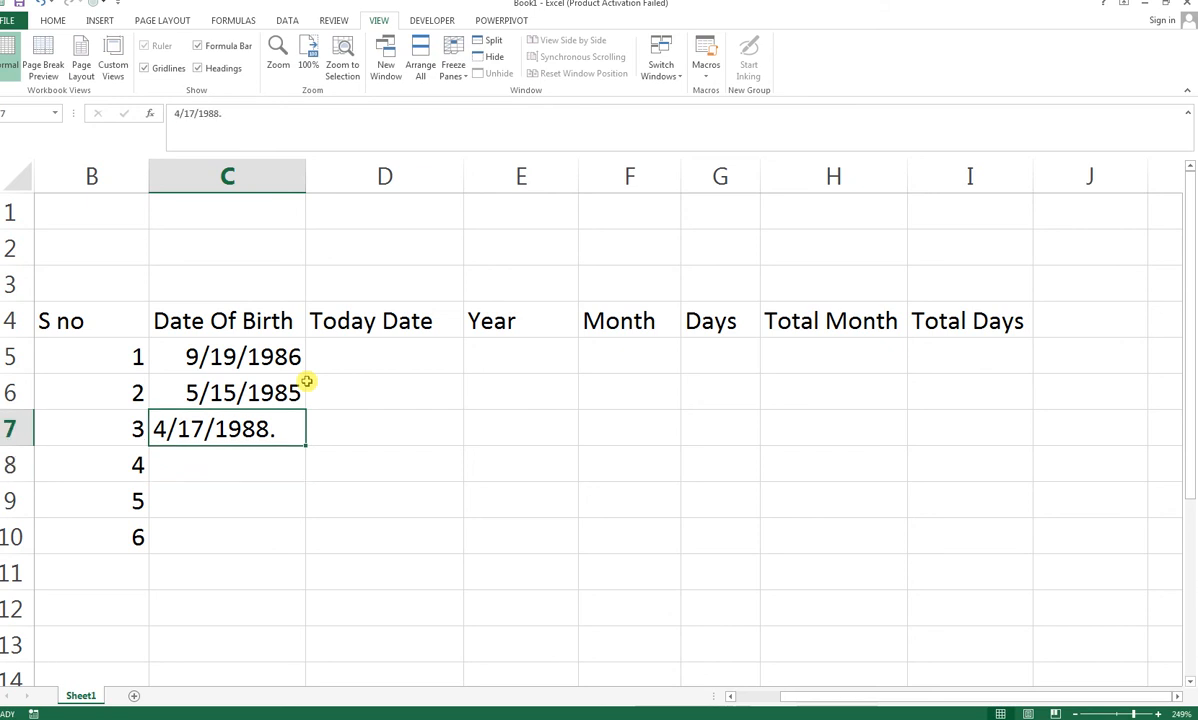
pyautogui.press('Return')
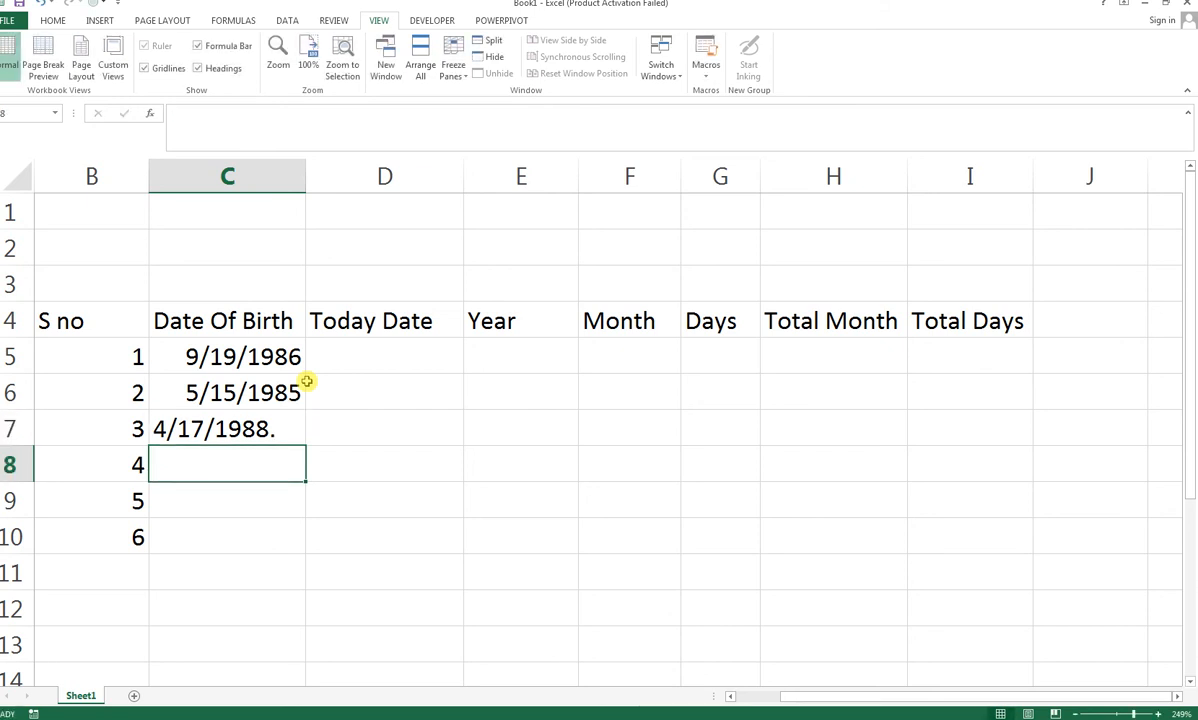
# Step: Edit the date of birth in cell C7 to remove its trailing period
pyautogui.press('Up')
pyautogui.press('F2')
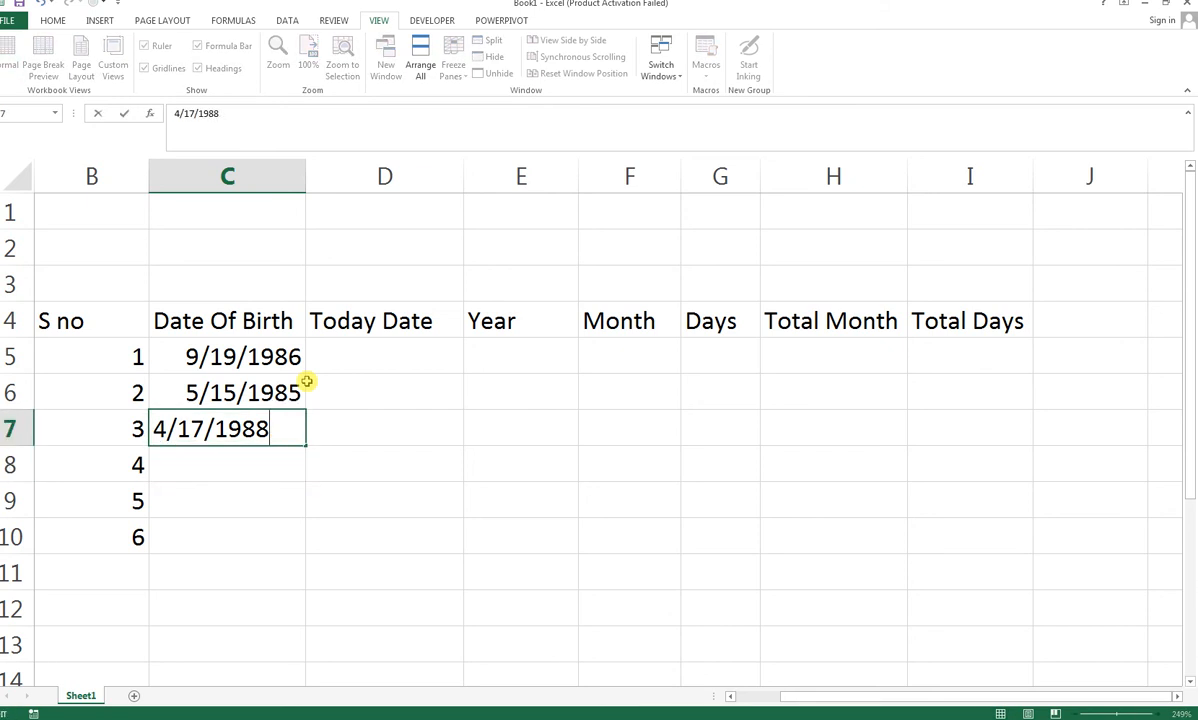
pyautogui.press('Return')
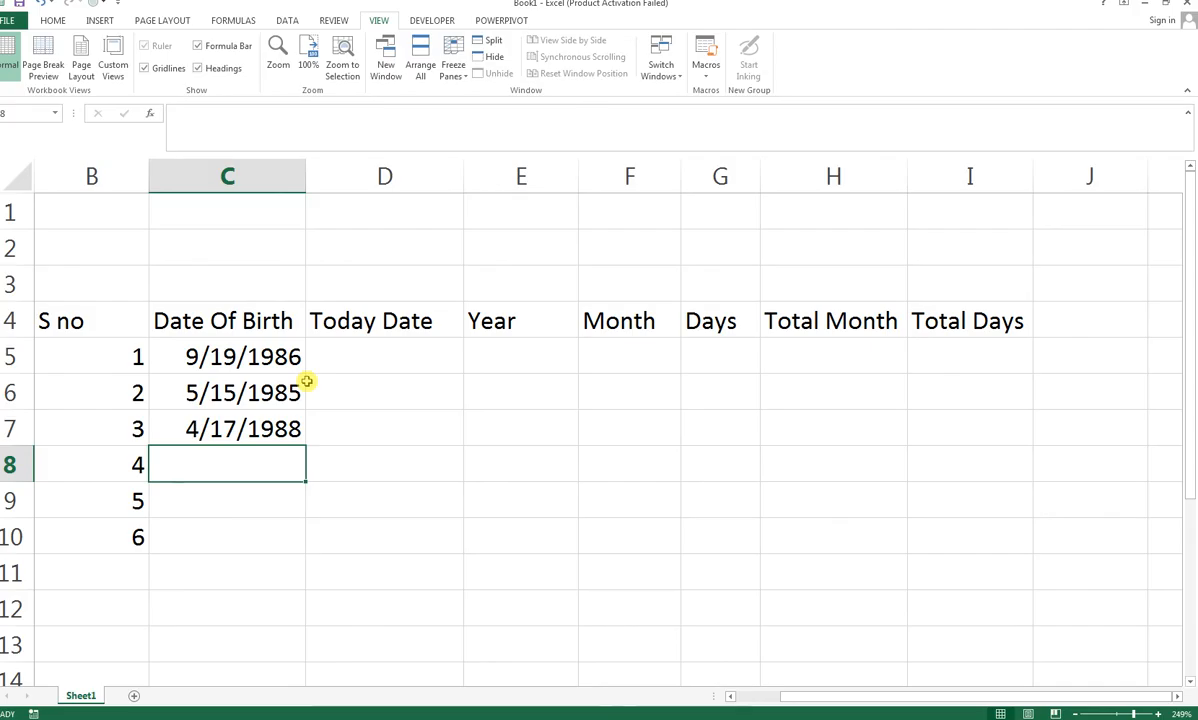
# Step: Enter the fourth person's date of birth in cell C8 and fill the date series down to C10
pyautogui.write('12/12')
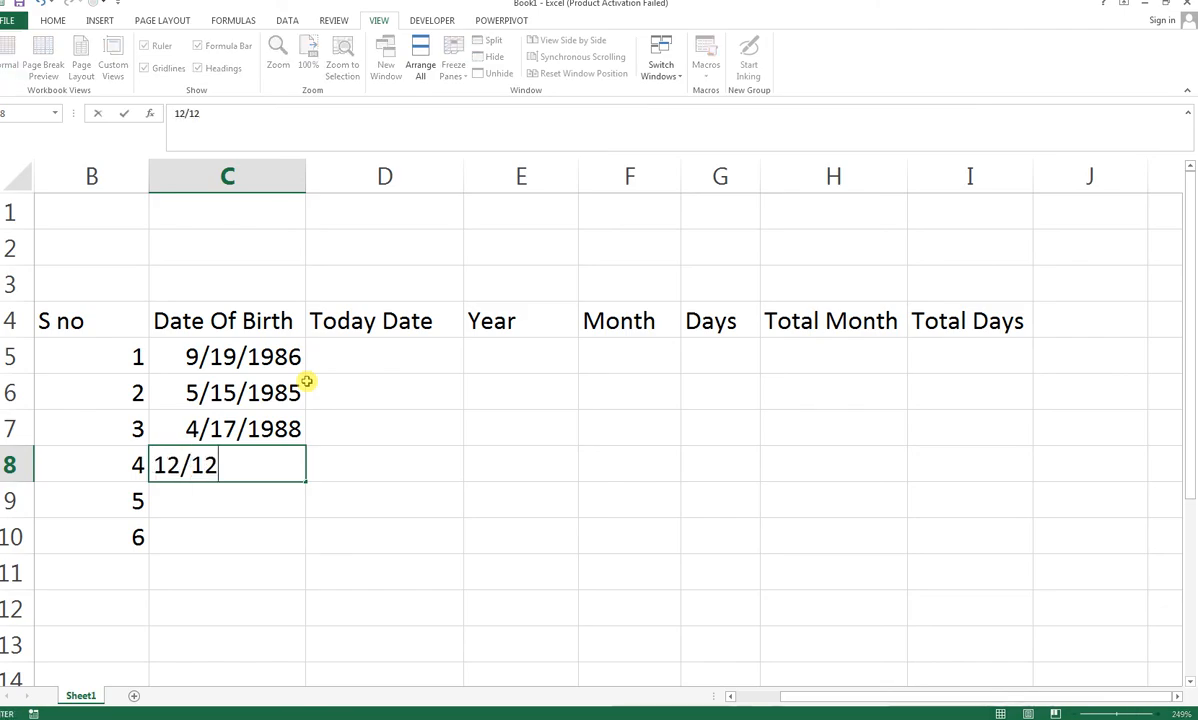
pyautogui.write('/1983')
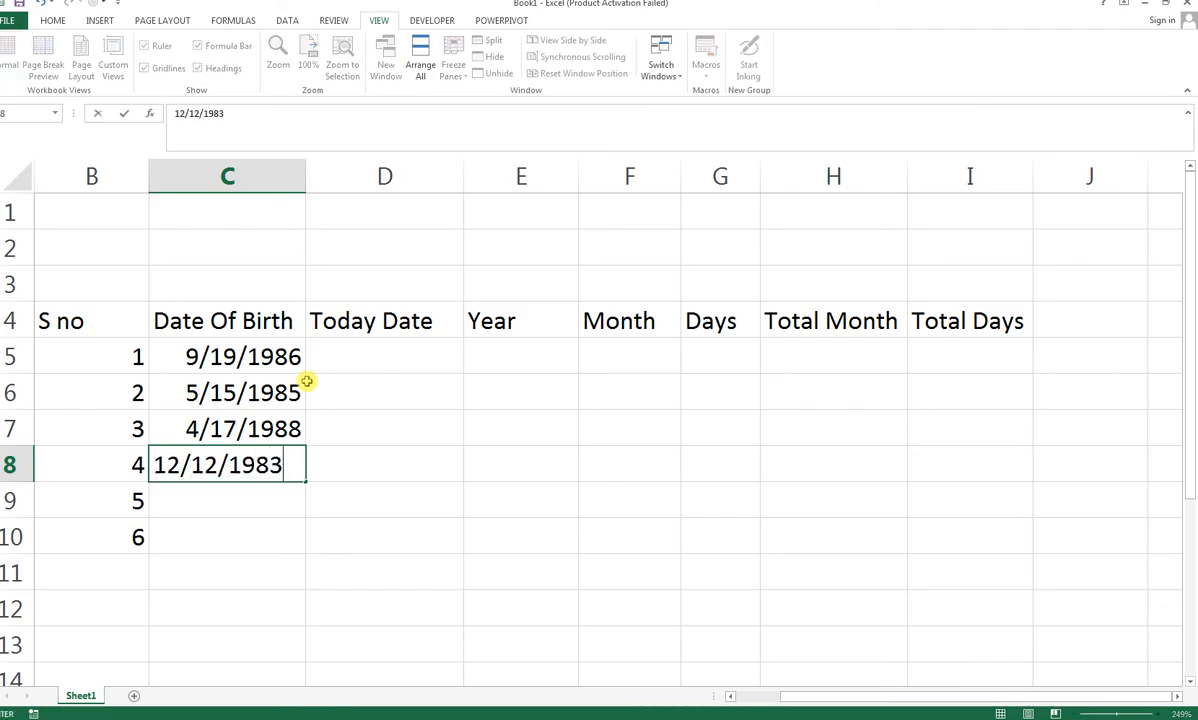
pyautogui.press('Return')
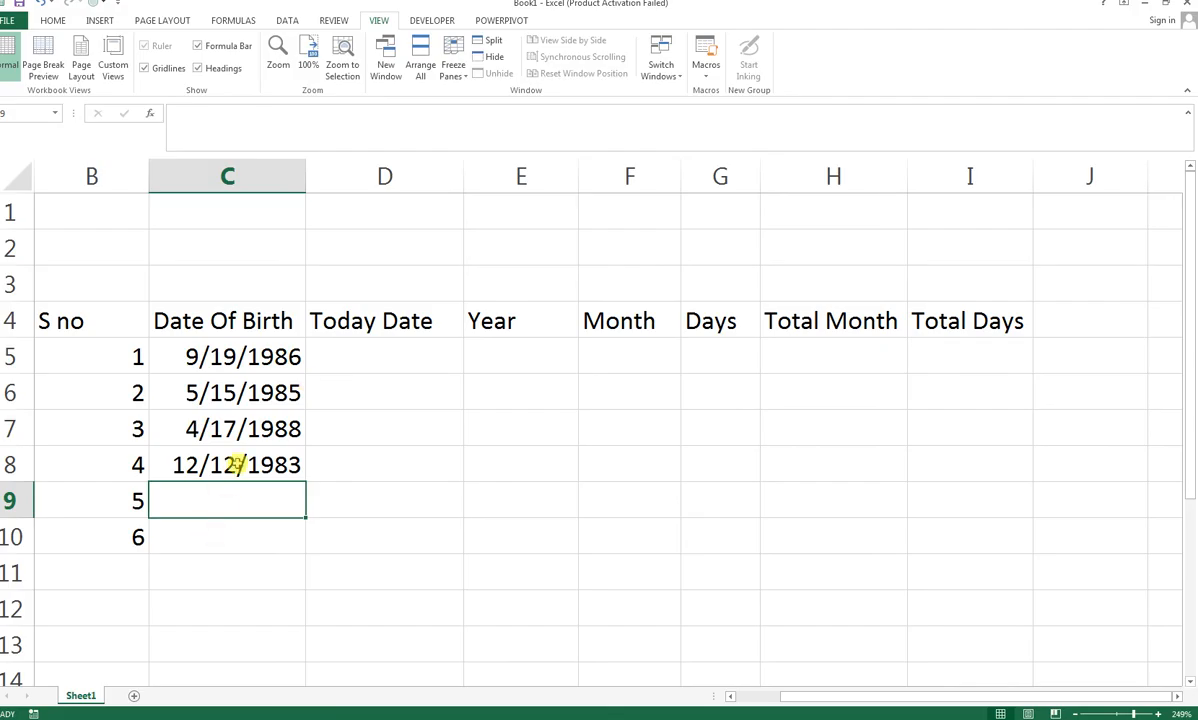
pyautogui.click(235, 463)
pyautogui.moveTo(309, 477); pyautogui.dragTo(306, 552)
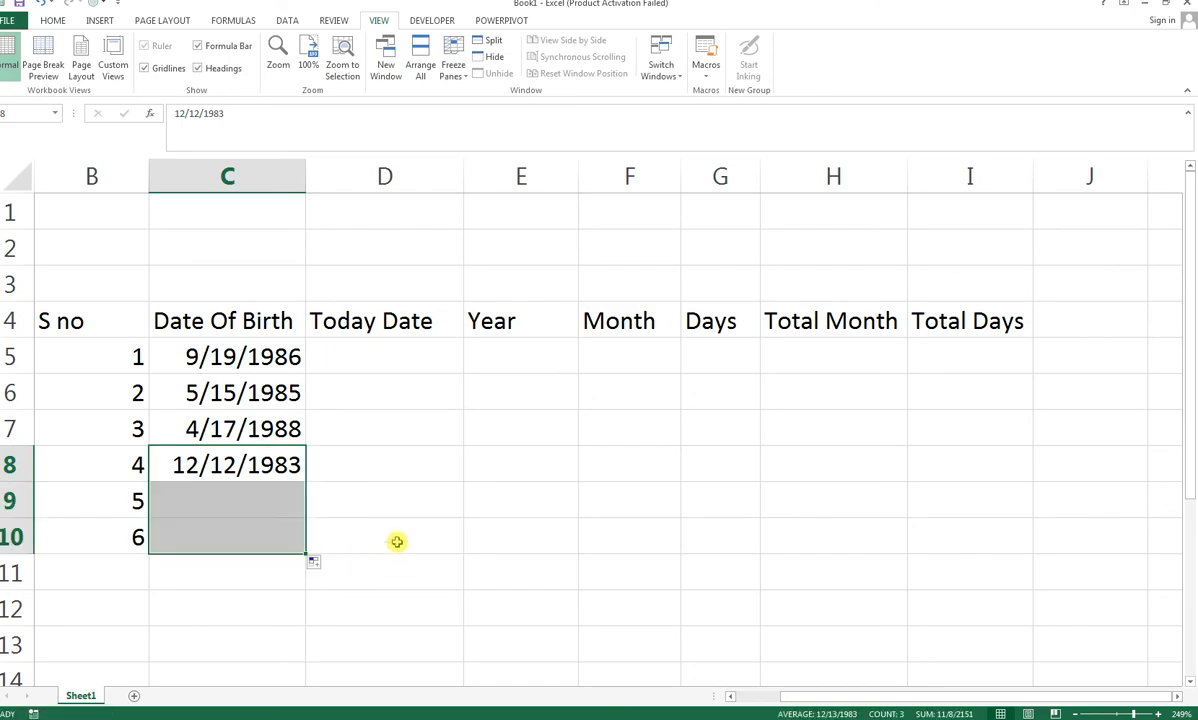
# Step: Enter the formula =TODAY() in cell D5 under Today Date
pyautogui.click(369, 469)
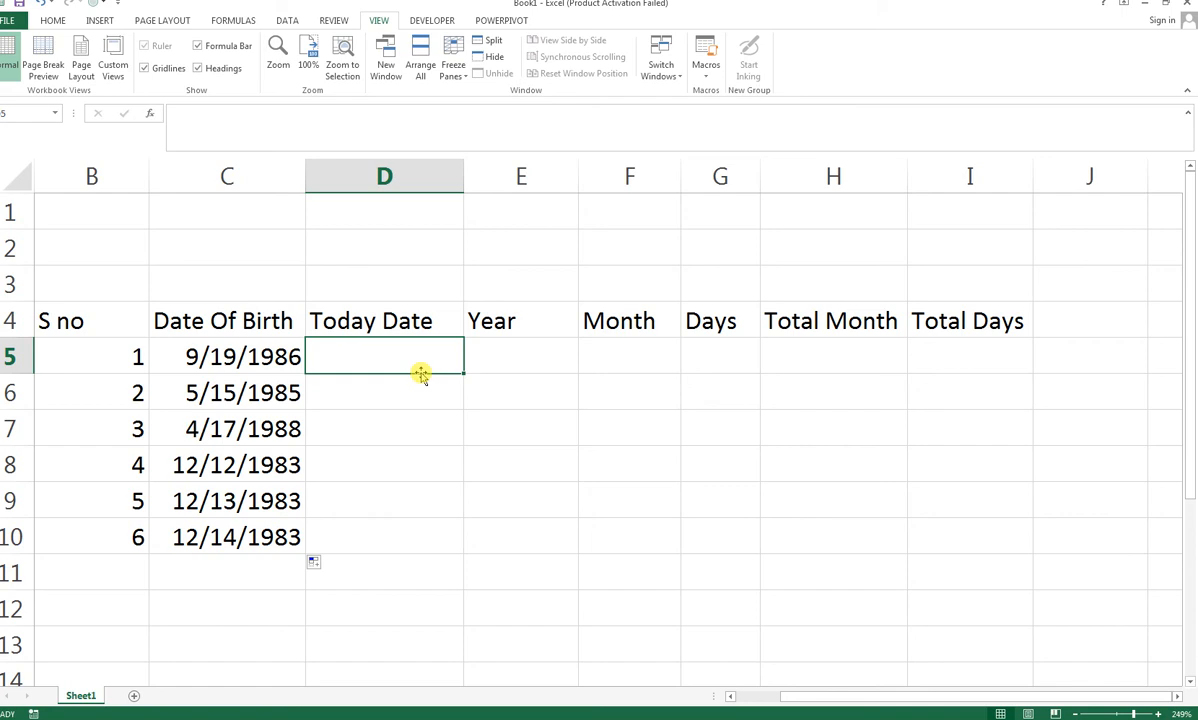
pyautogui.write('=')
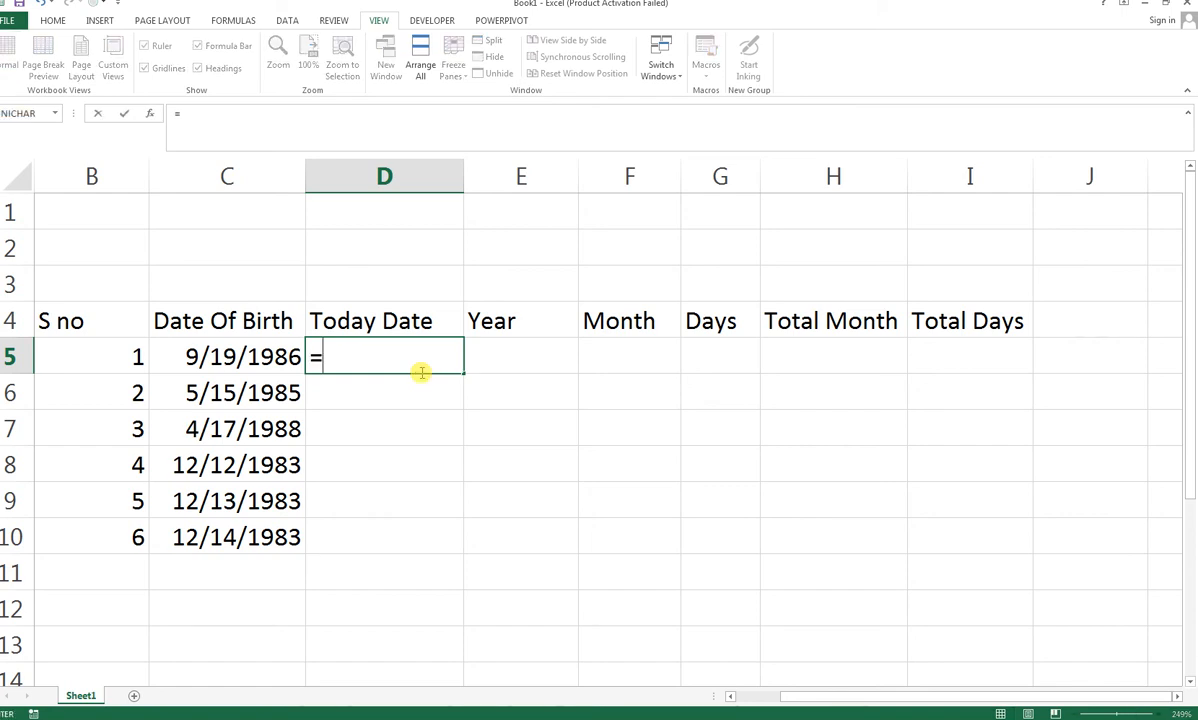
pyautogui.write('today')
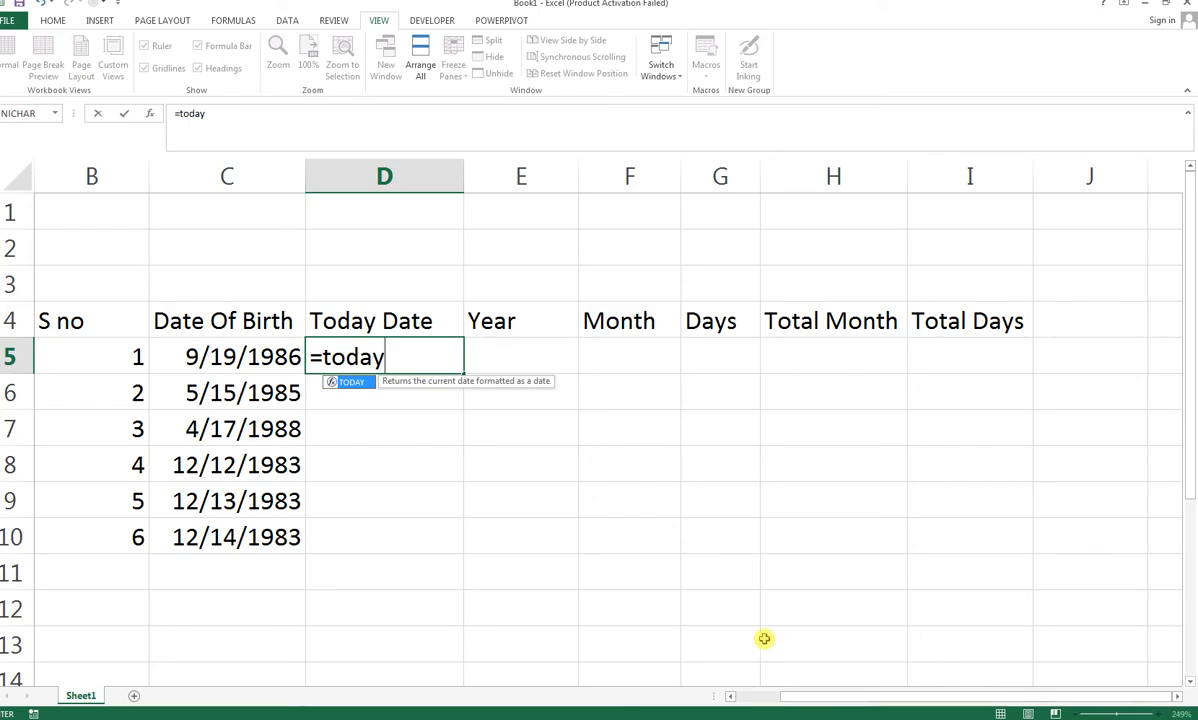
pyautogui.write('()')
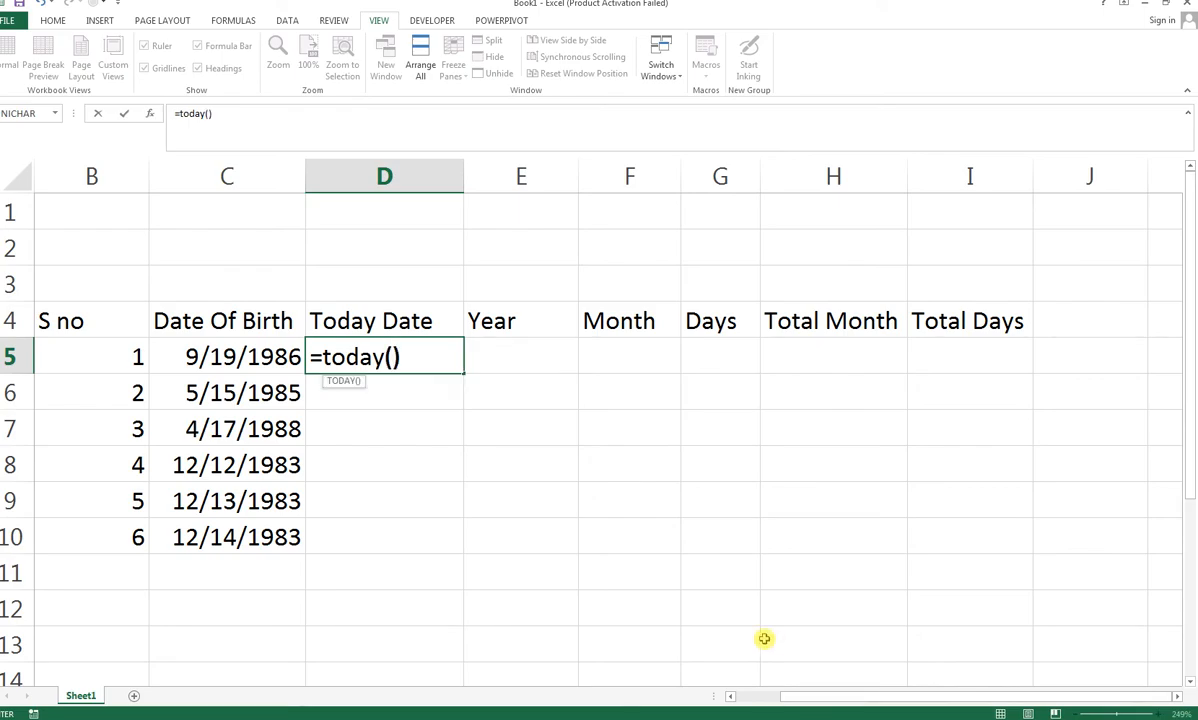
pyautogui.press('Return')
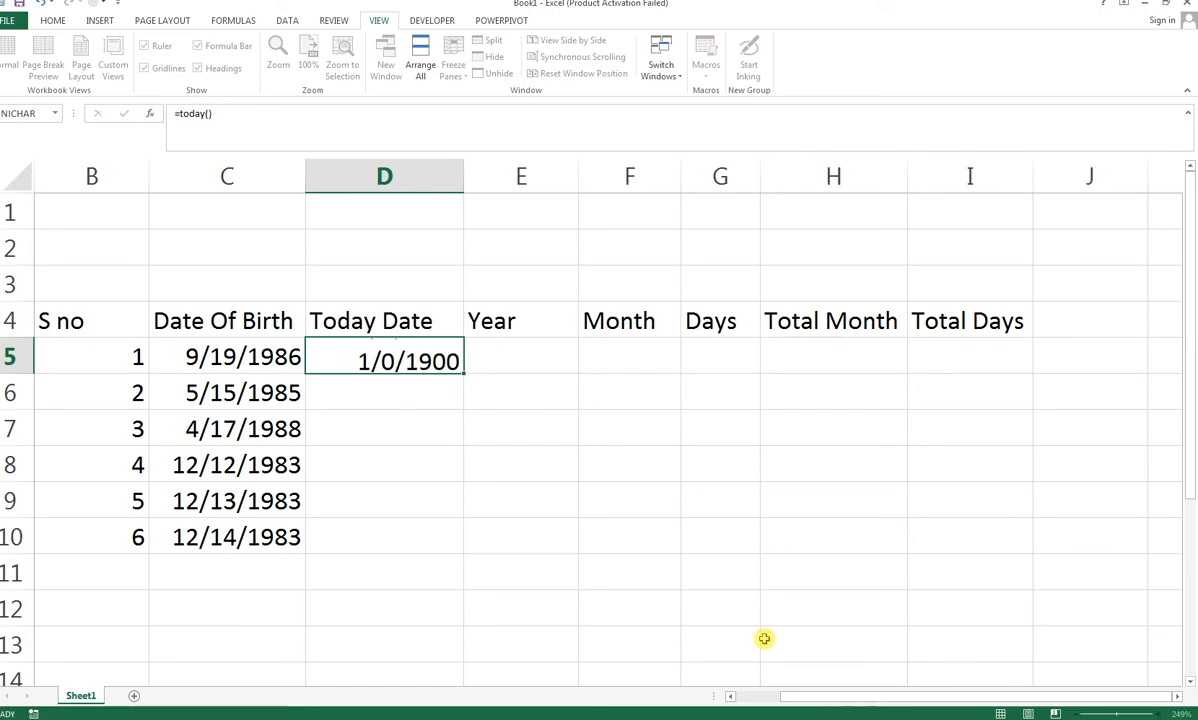
# Step: Fill the TODAY formula from D5 down to D10 and slightly widen columns E and G
pyautogui.click(458, 354)
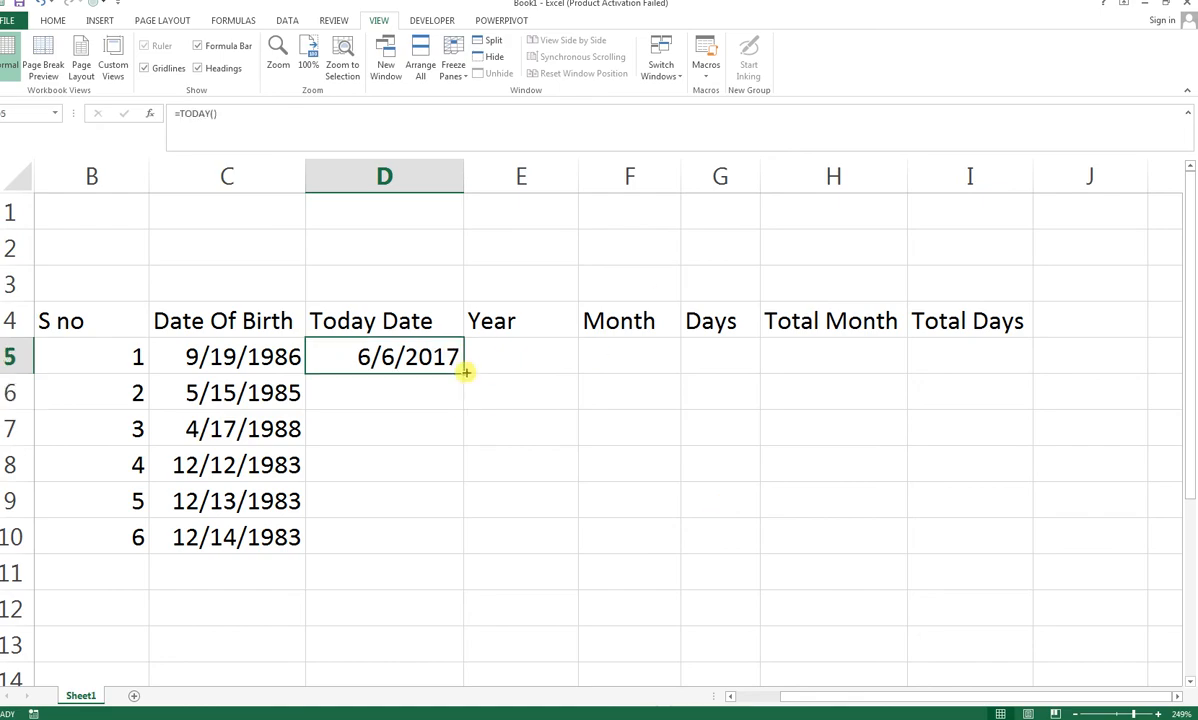
pyautogui.moveTo(464, 486); pyautogui.dragTo(470, 556)
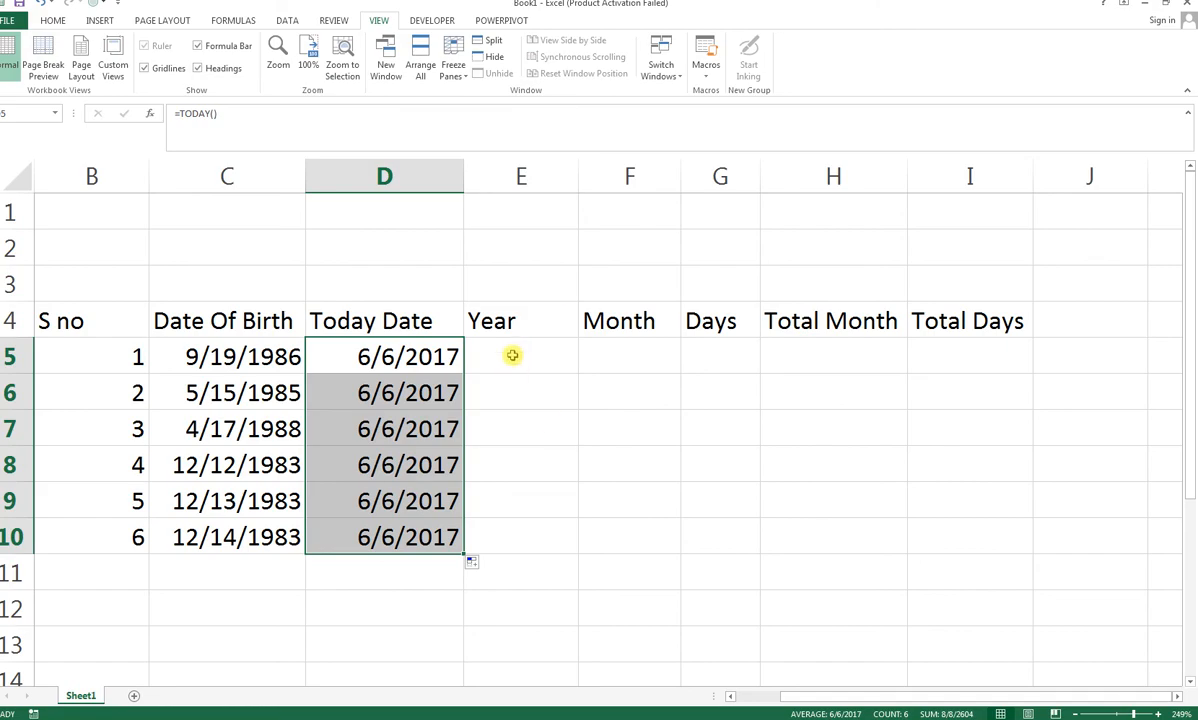
pyautogui.moveTo(578, 178); pyautogui.dragTo(588, 179)
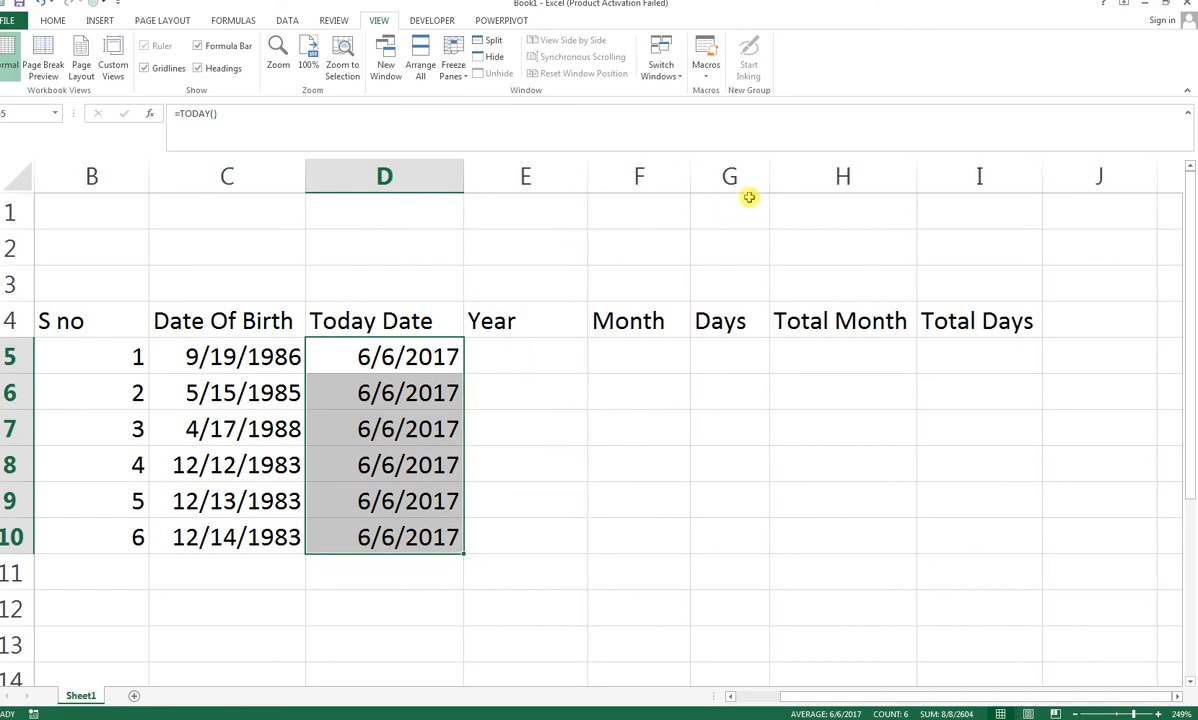
pyautogui.moveTo(771, 175); pyautogui.dragTo(797, 176)
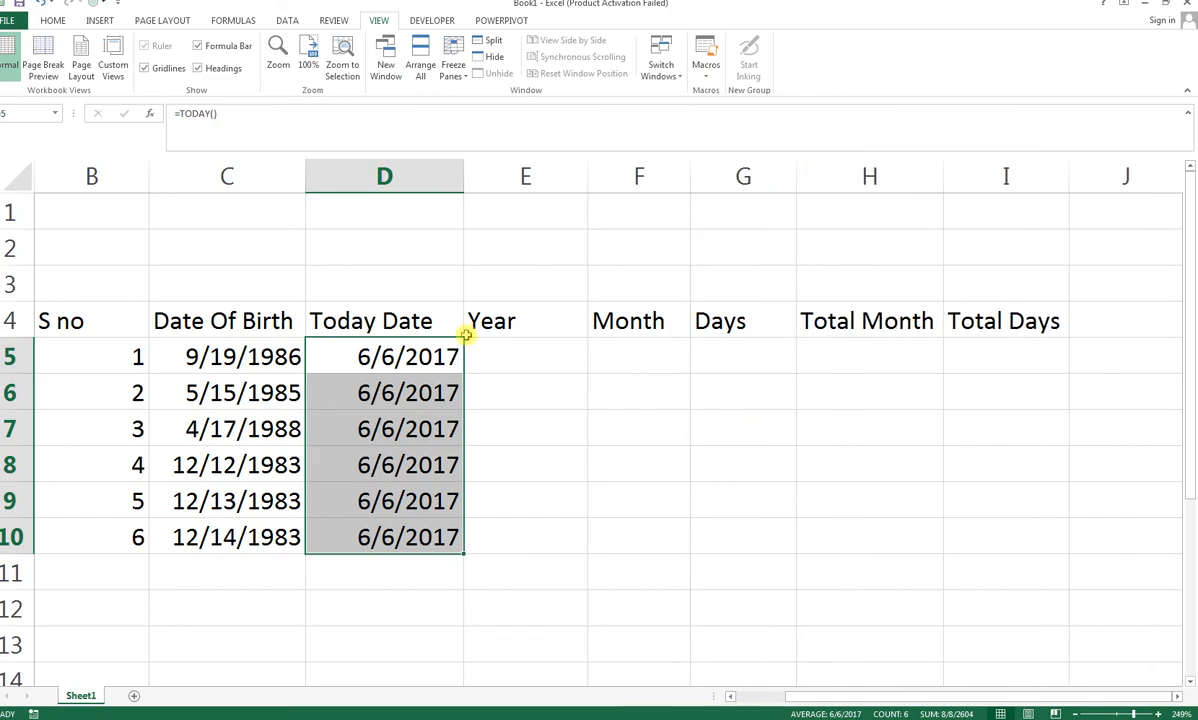
# Step: Enter =DATEDIF(C5,D5,"y") in cell E5 under Year and fill it down to E10
pyautogui.click(500, 357)
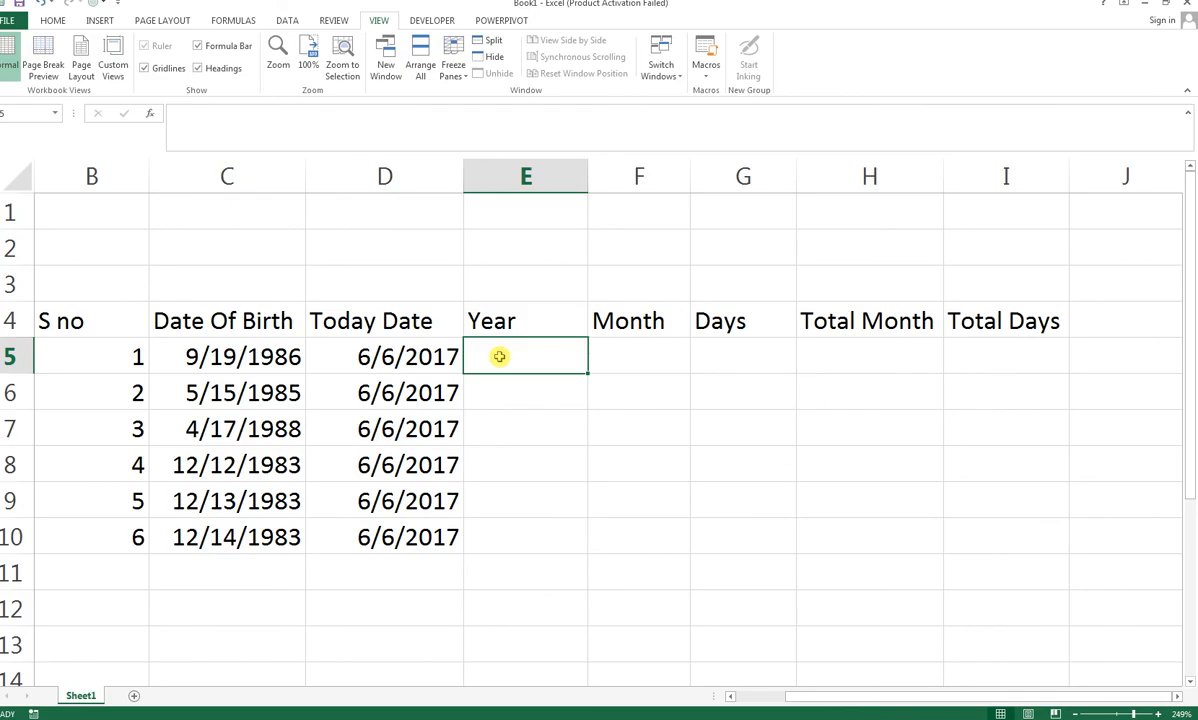
pyautogui.write('=dated')
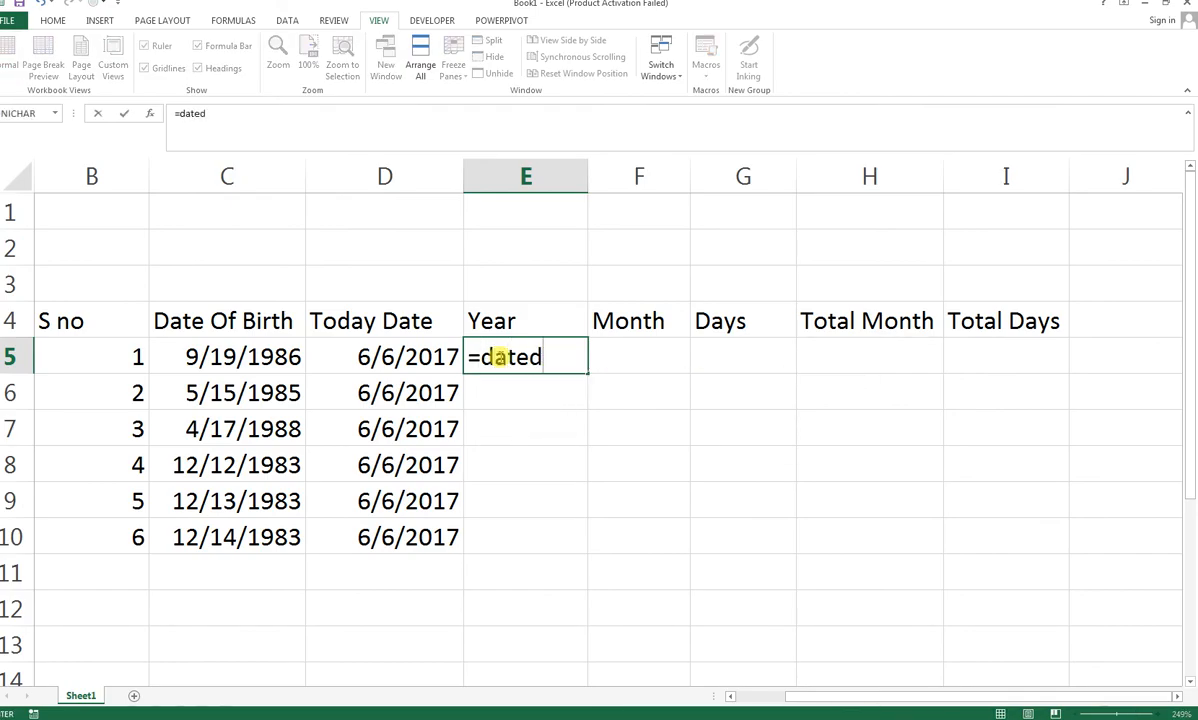
pyautogui.write('if(')
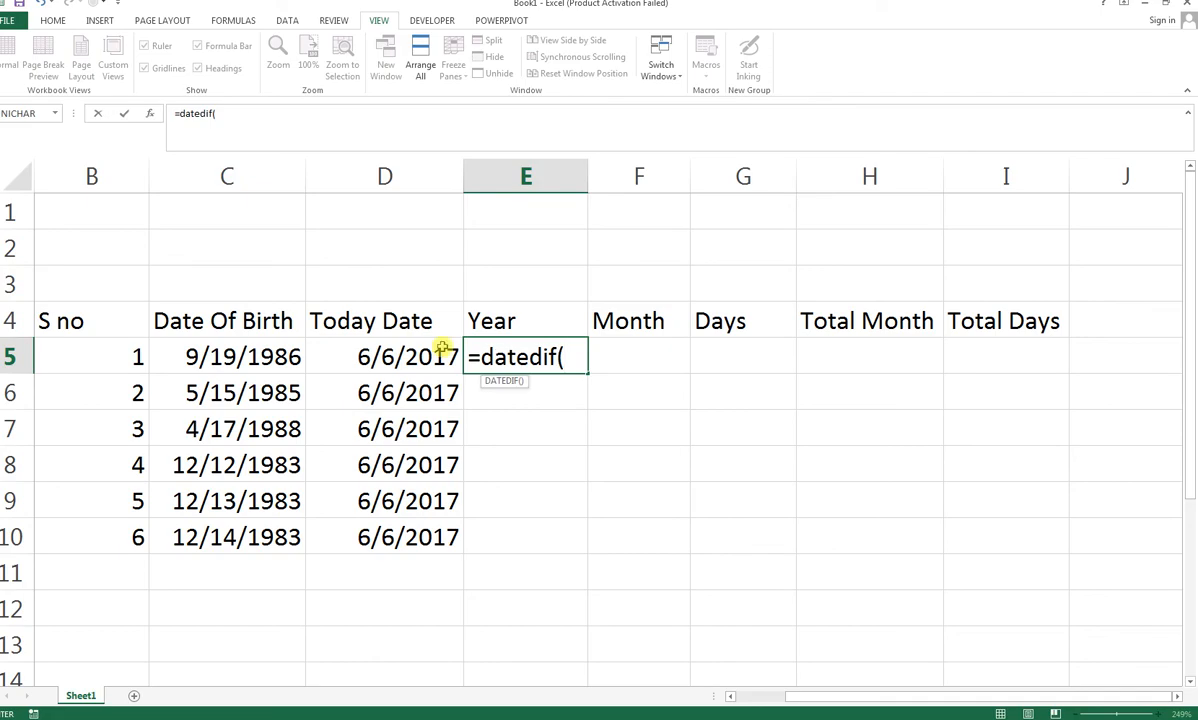
pyautogui.click(245, 357)
pyautogui.write(',')
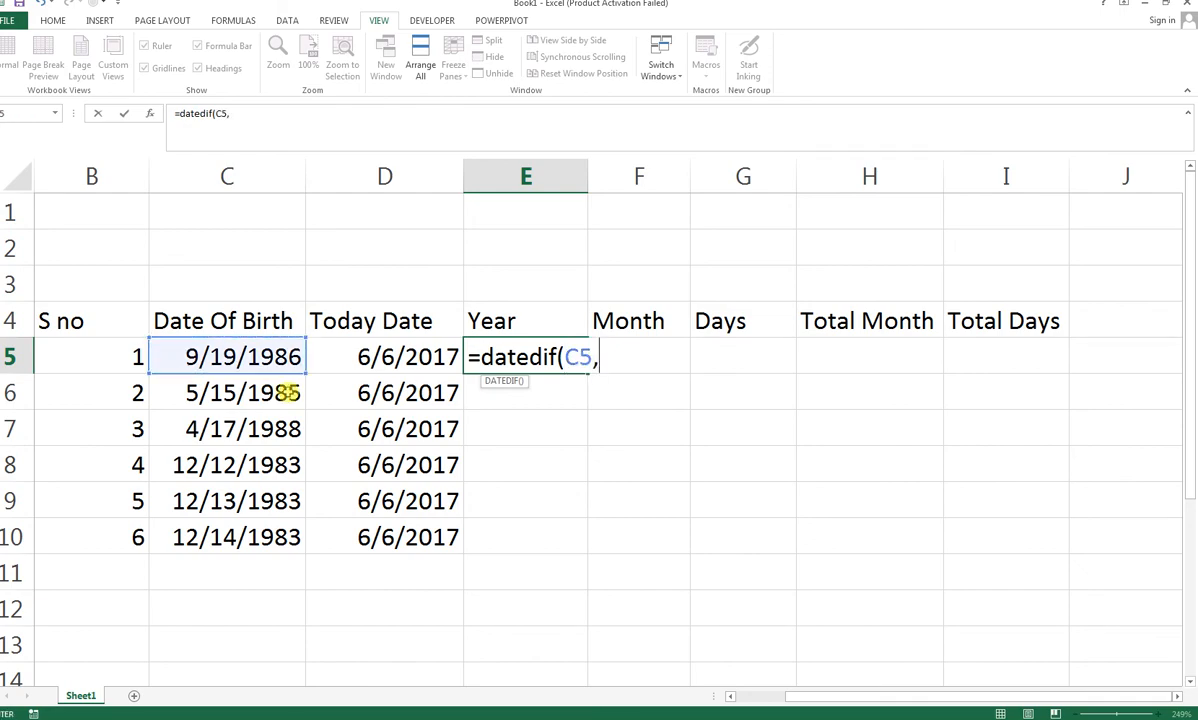
pyautogui.click(403, 353)
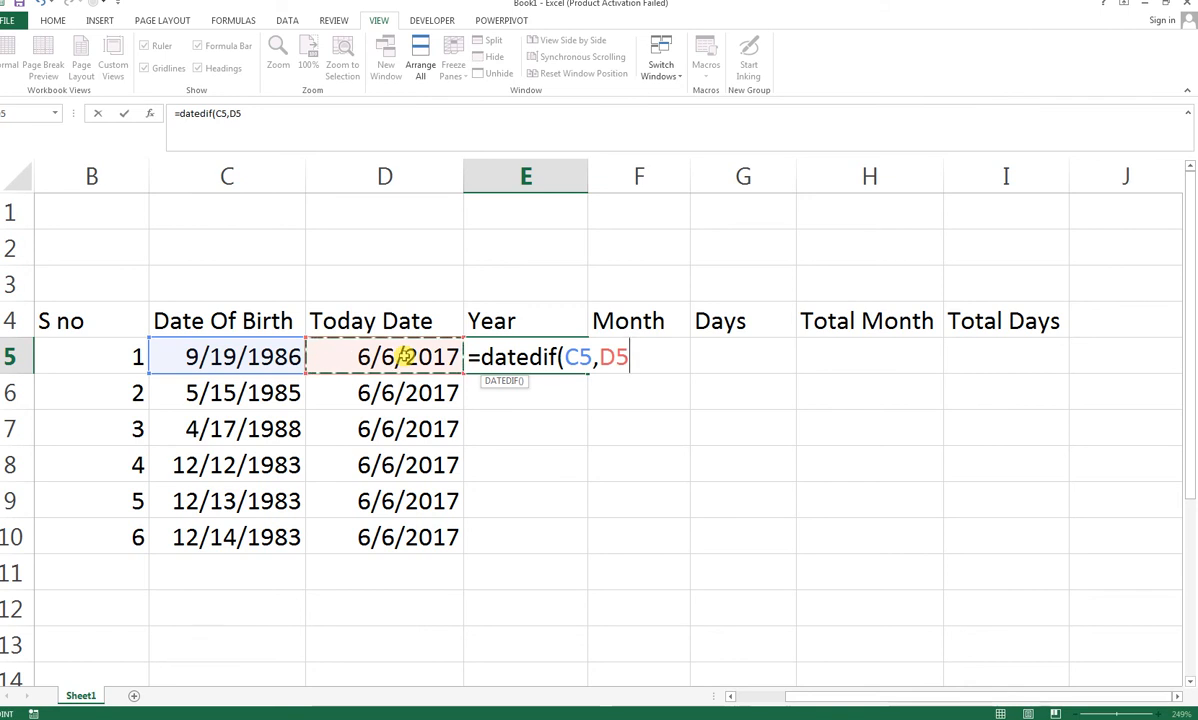
pyautogui.write(',"y')
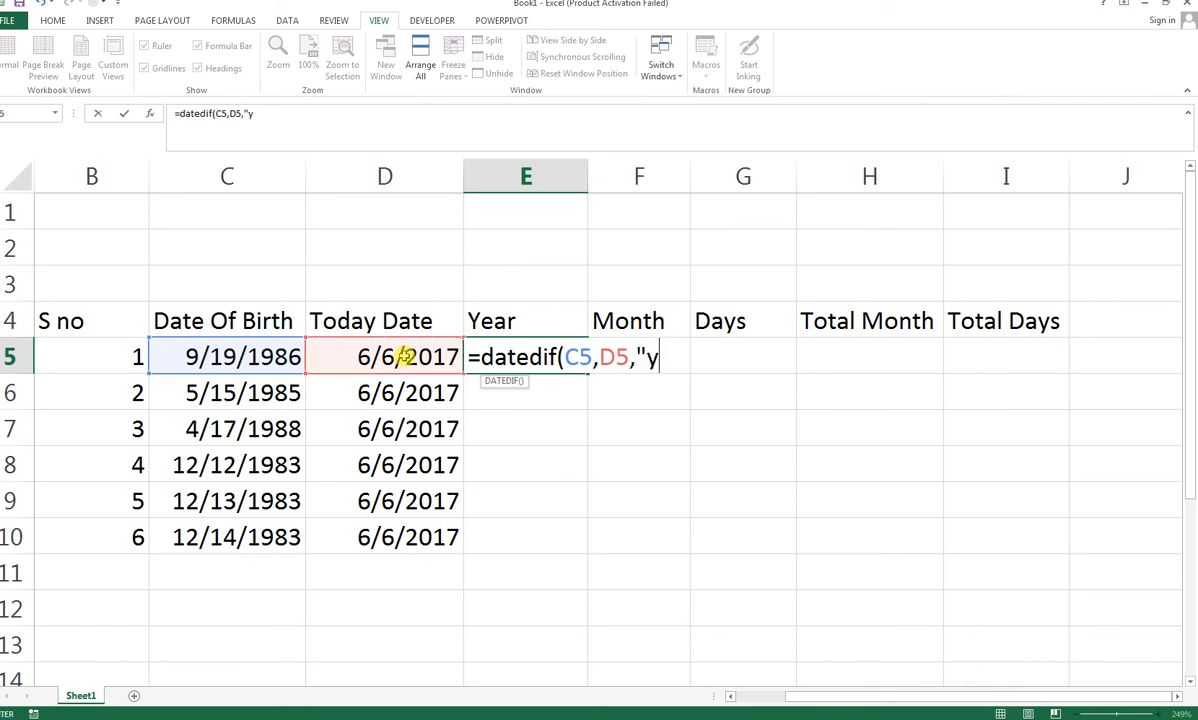
pyautogui.write('")')
pyautogui.hotkey('ctrl', 'Return')
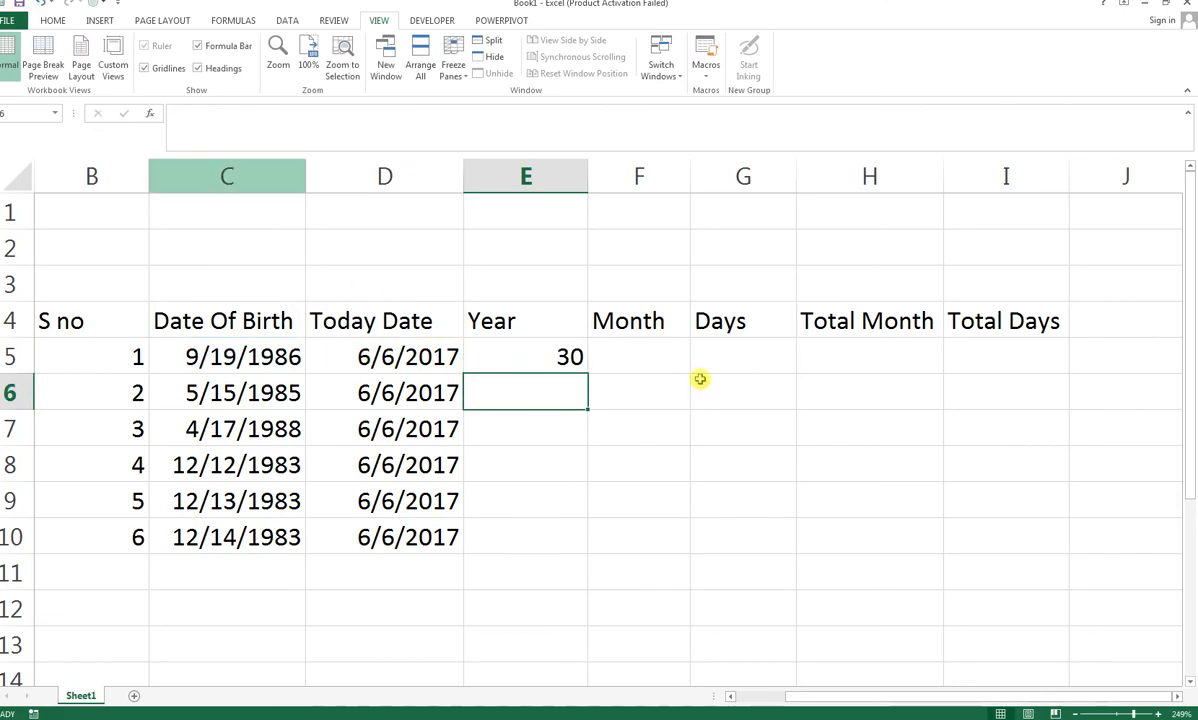
pyautogui.click(577, 367)
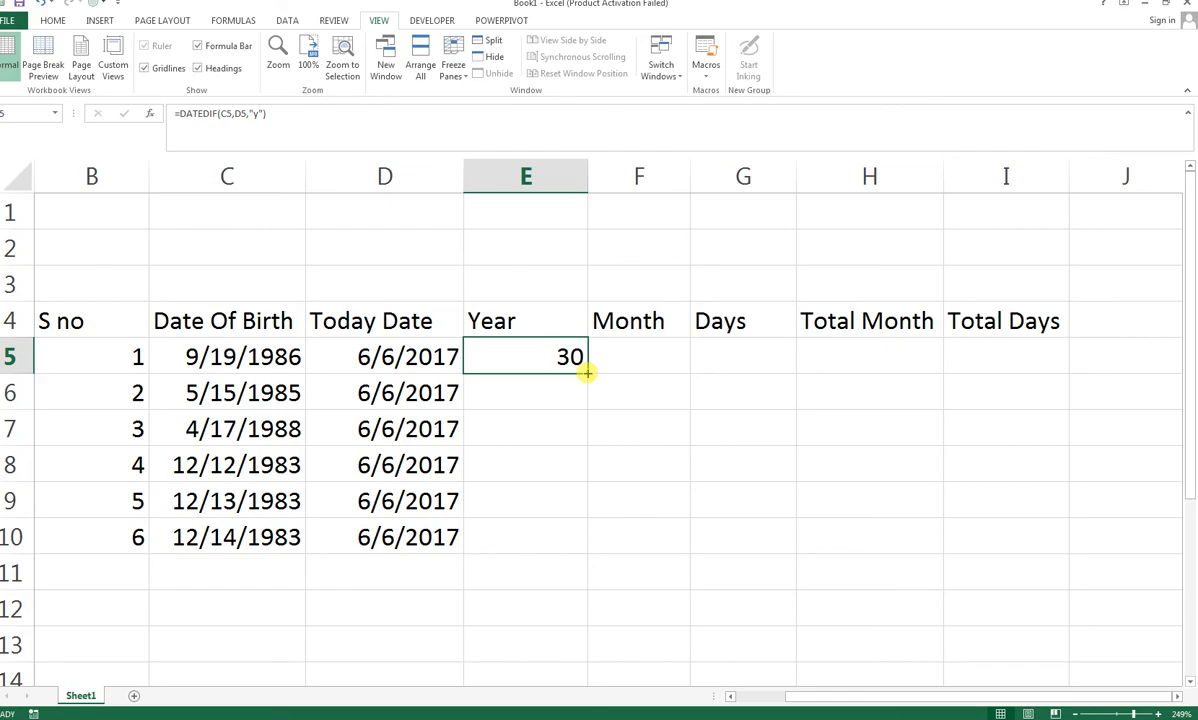
pyautogui.moveTo(588, 372); pyautogui.dragTo(591, 546)
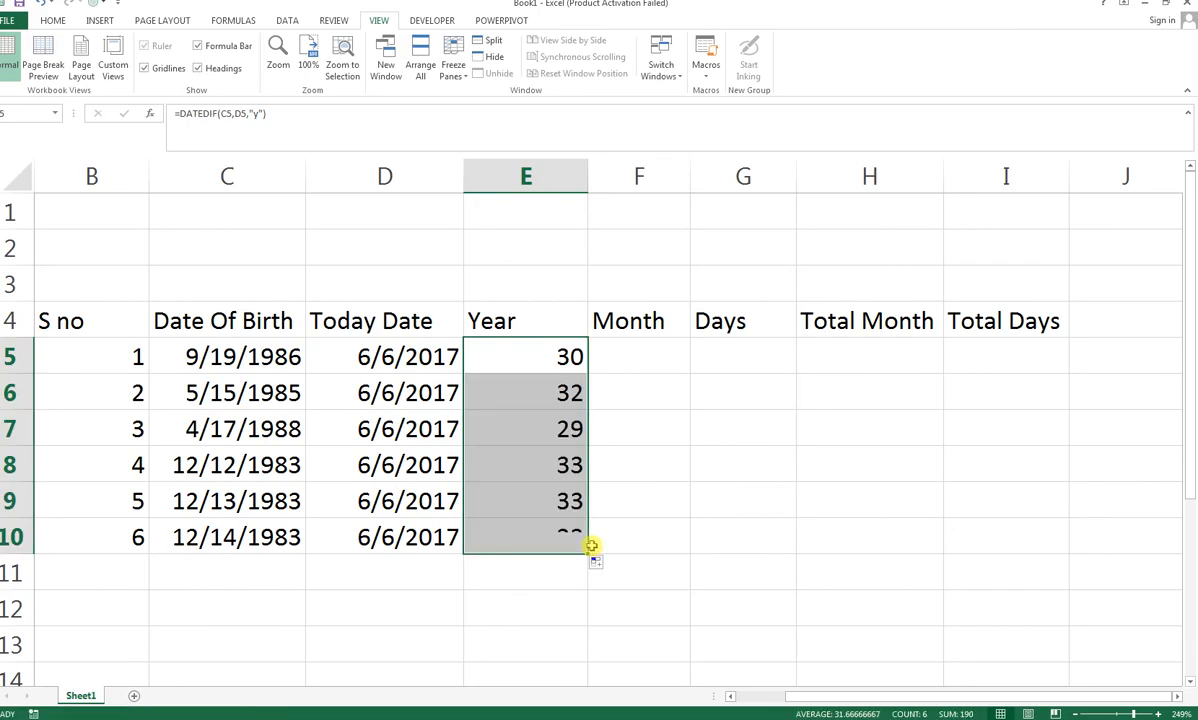
# Step: Enter =DATEDIF(C5,D5,"ym") in cell F5 under Month and fill it down to F10
pyautogui.click(629, 367)
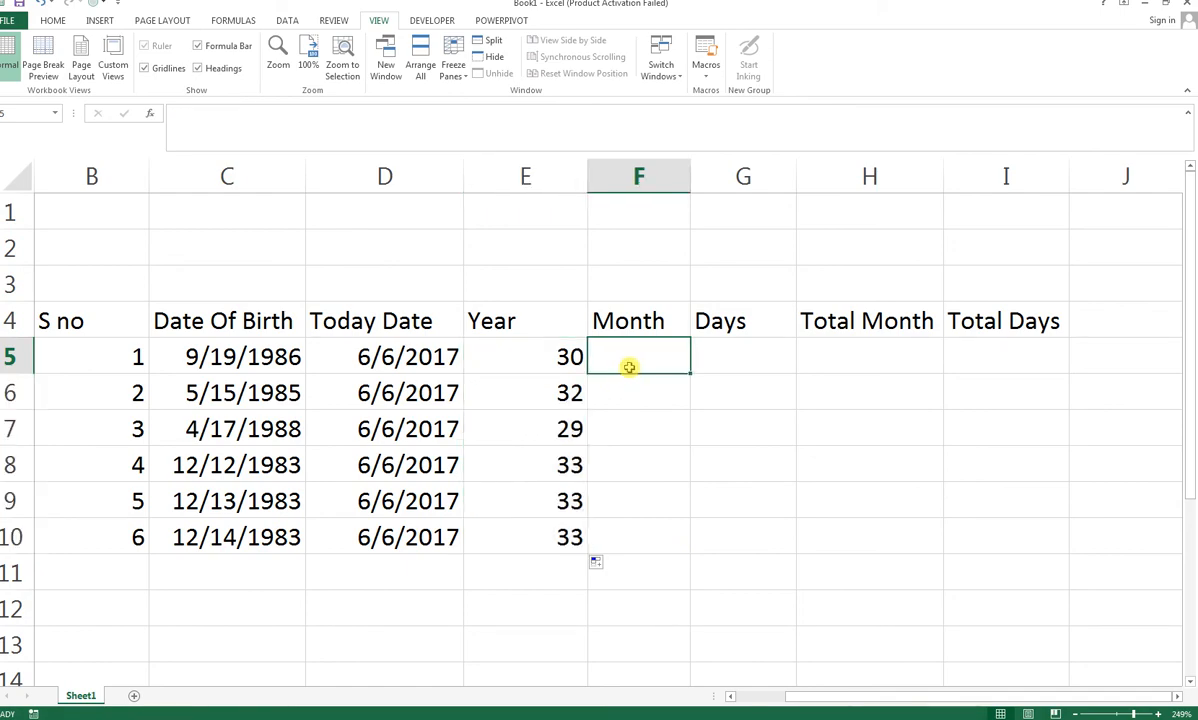
pyautogui.write('=dat')
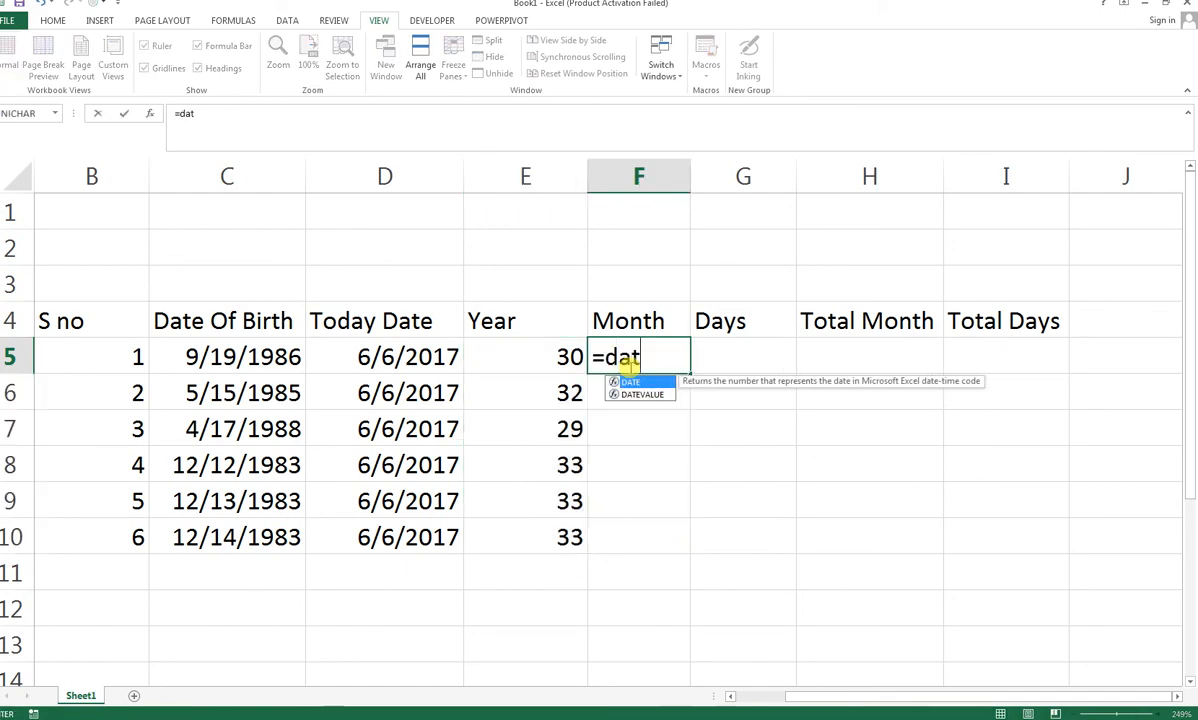
pyautogui.write('edif(')
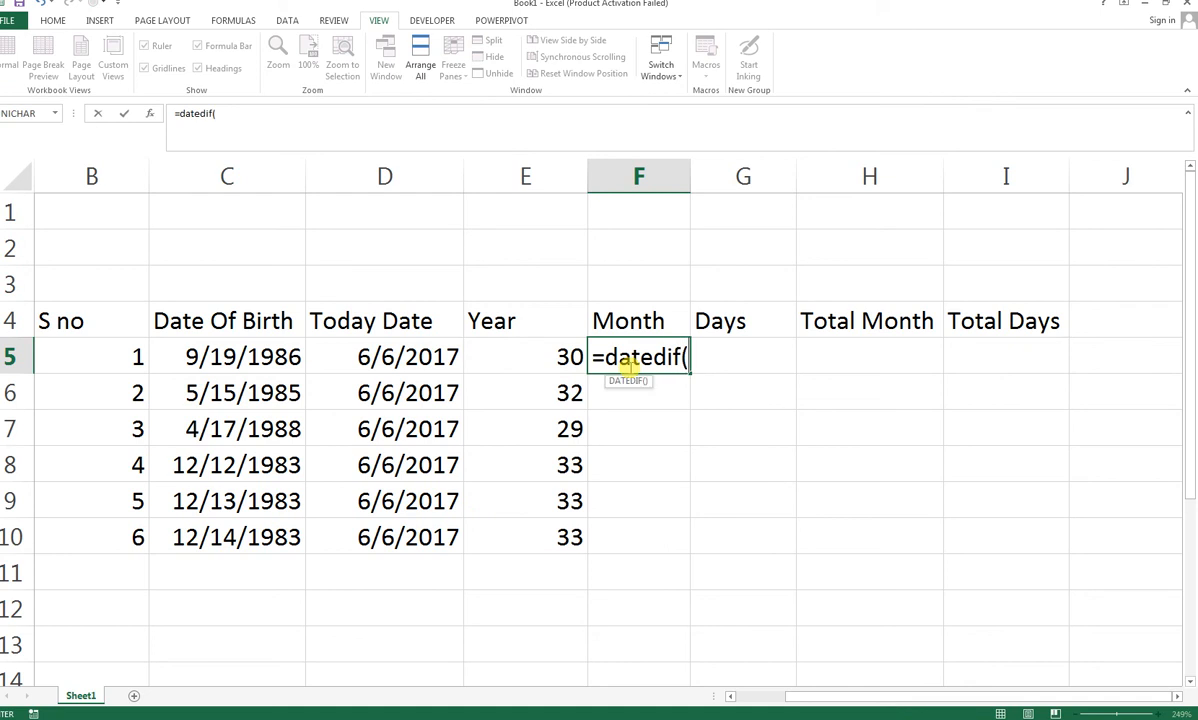
pyautogui.click(251, 356)
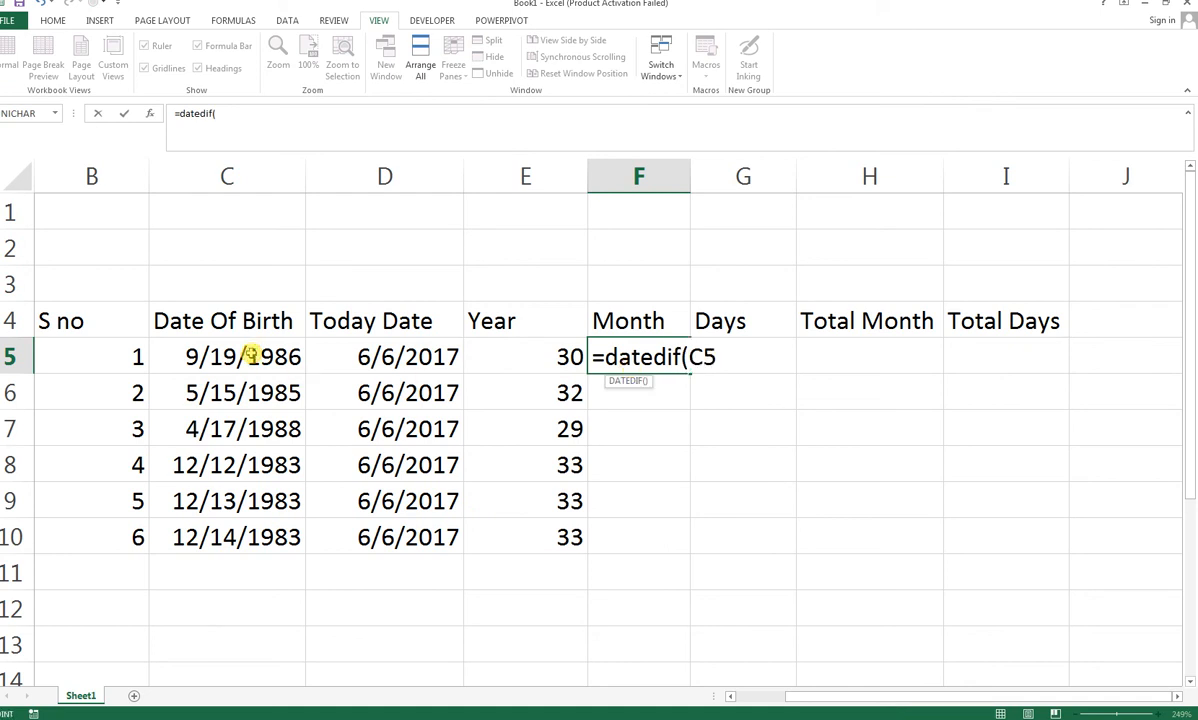
pyautogui.write(',')
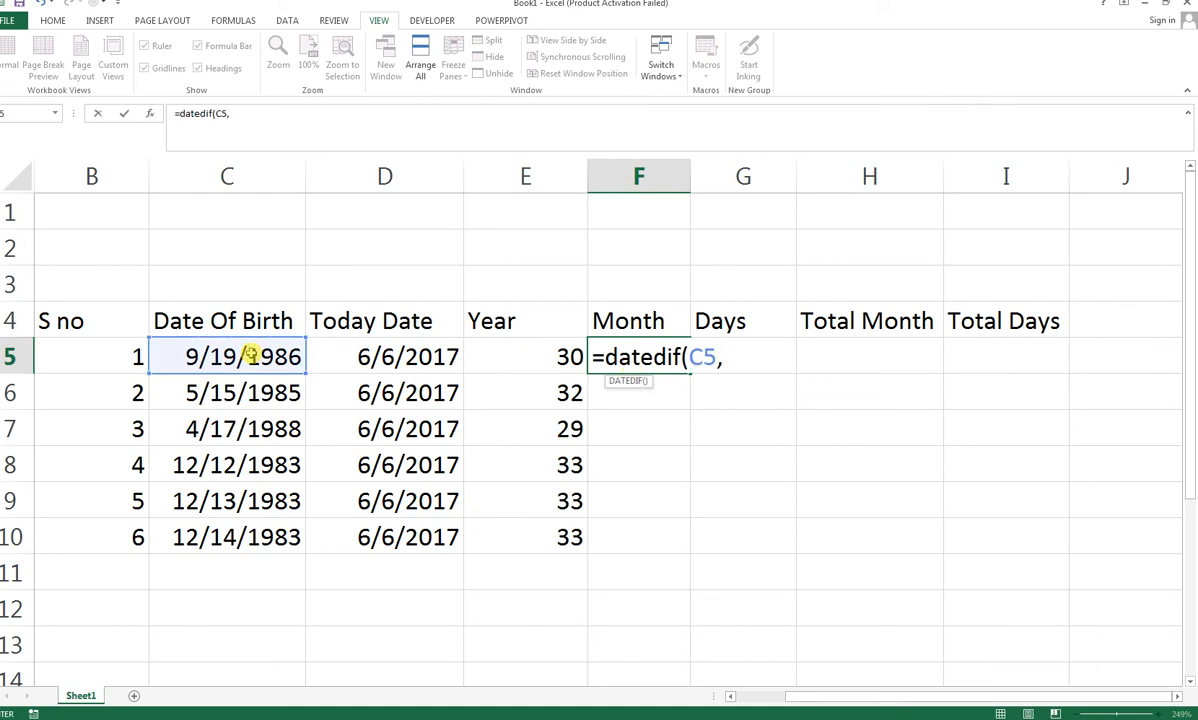
pyautogui.click(366, 345)
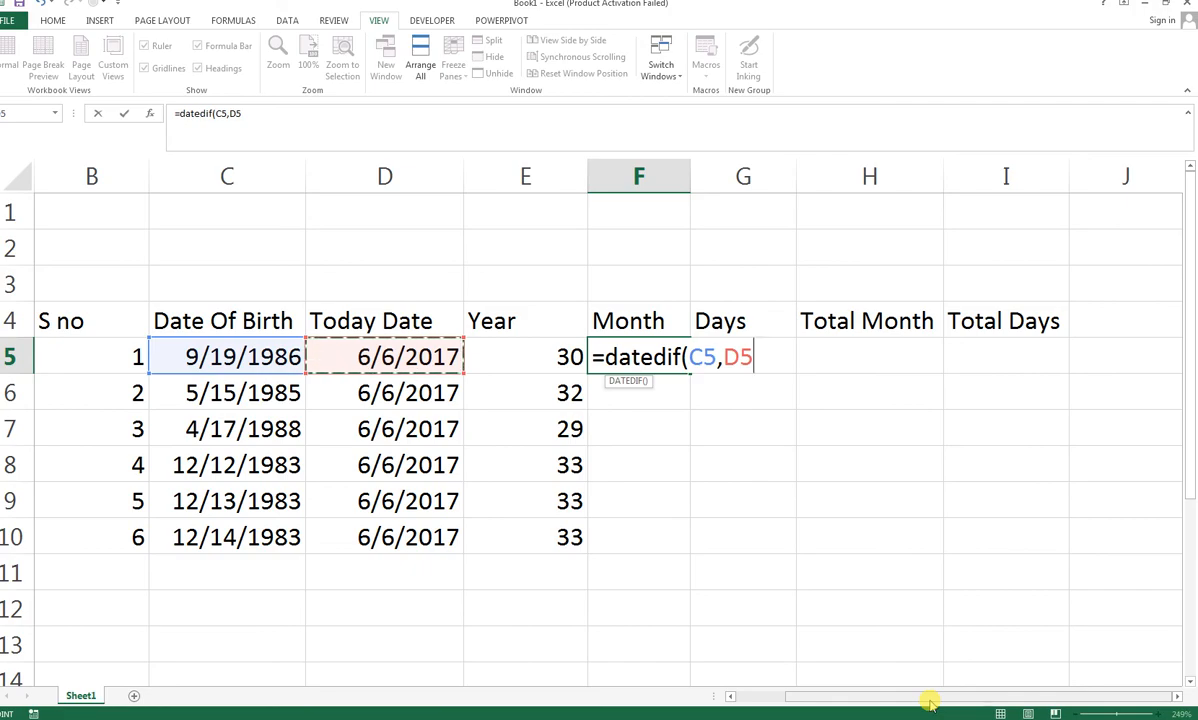
pyautogui.write(',')
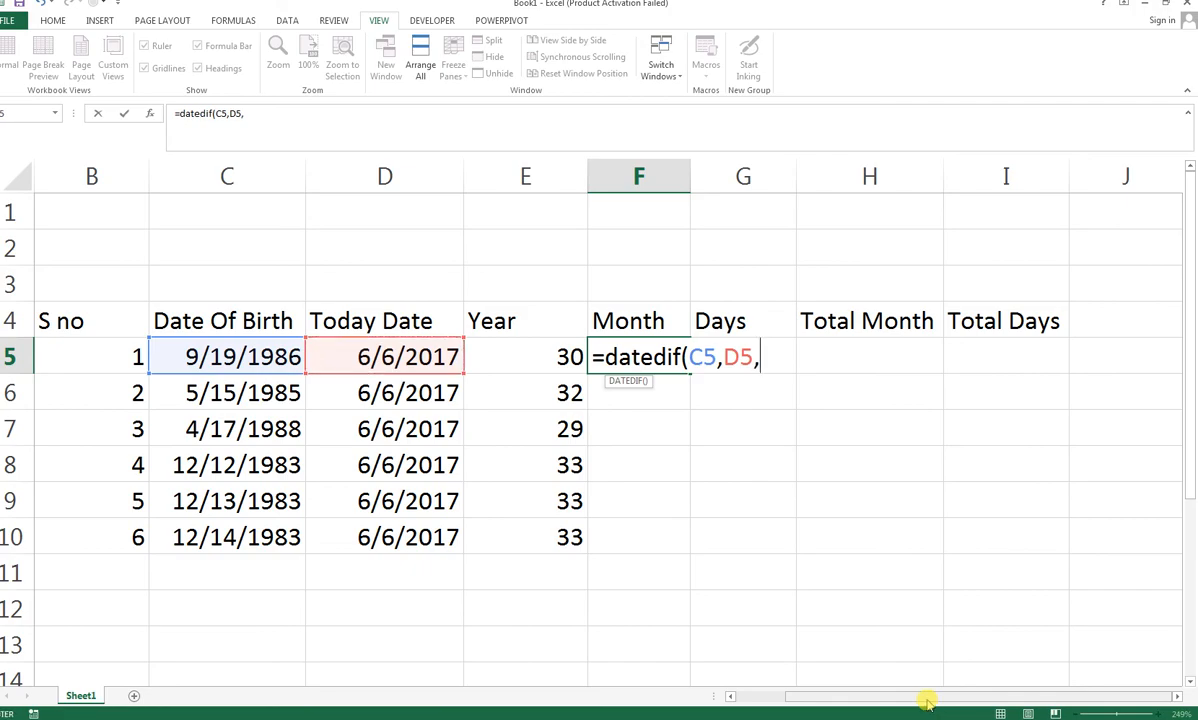
pyautogui.write('"ym"')
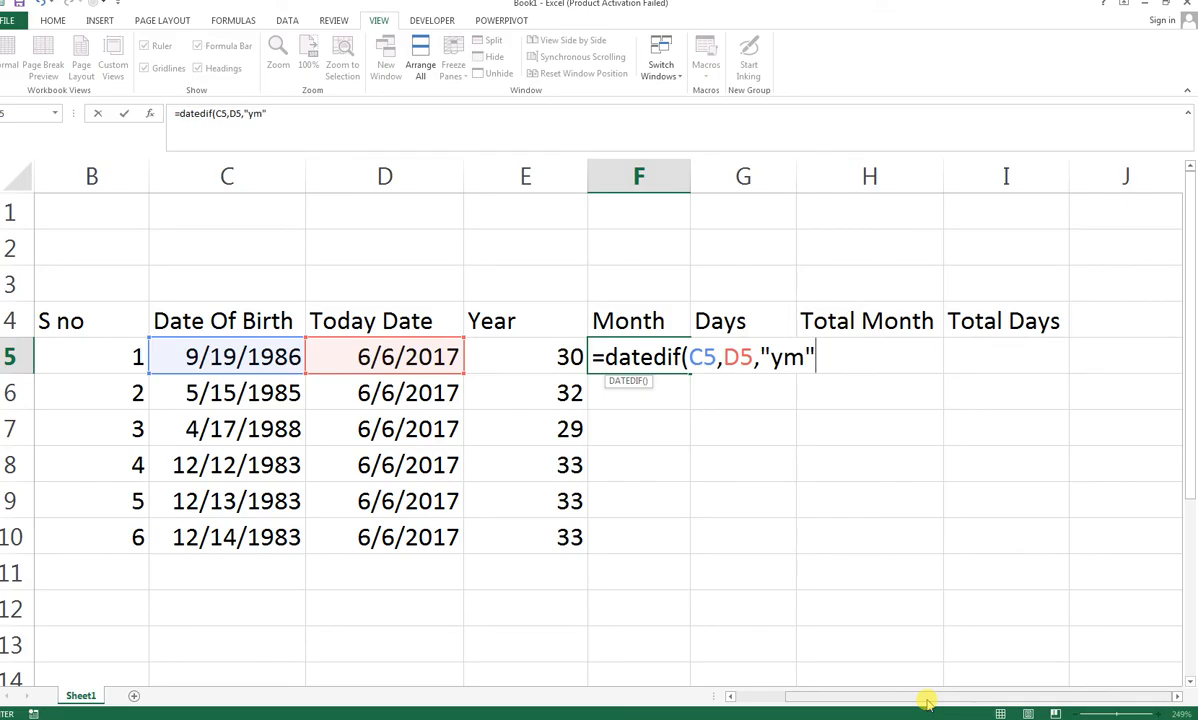
pyautogui.write(')')
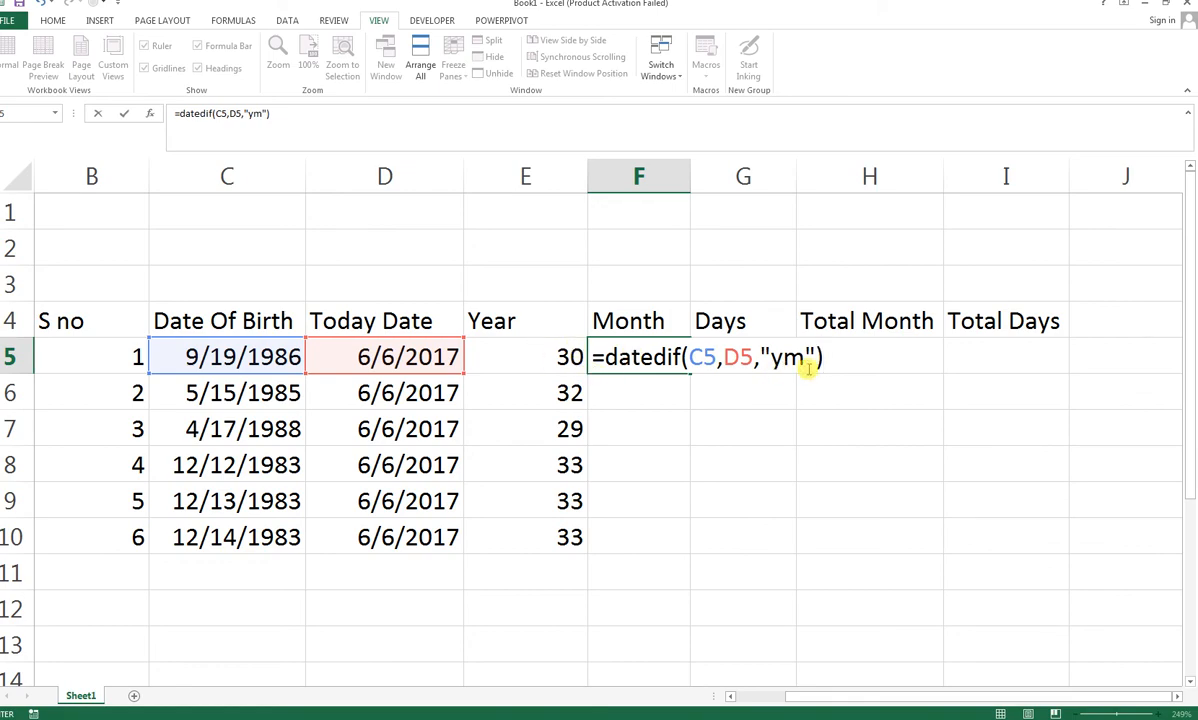
pyautogui.press('Return')
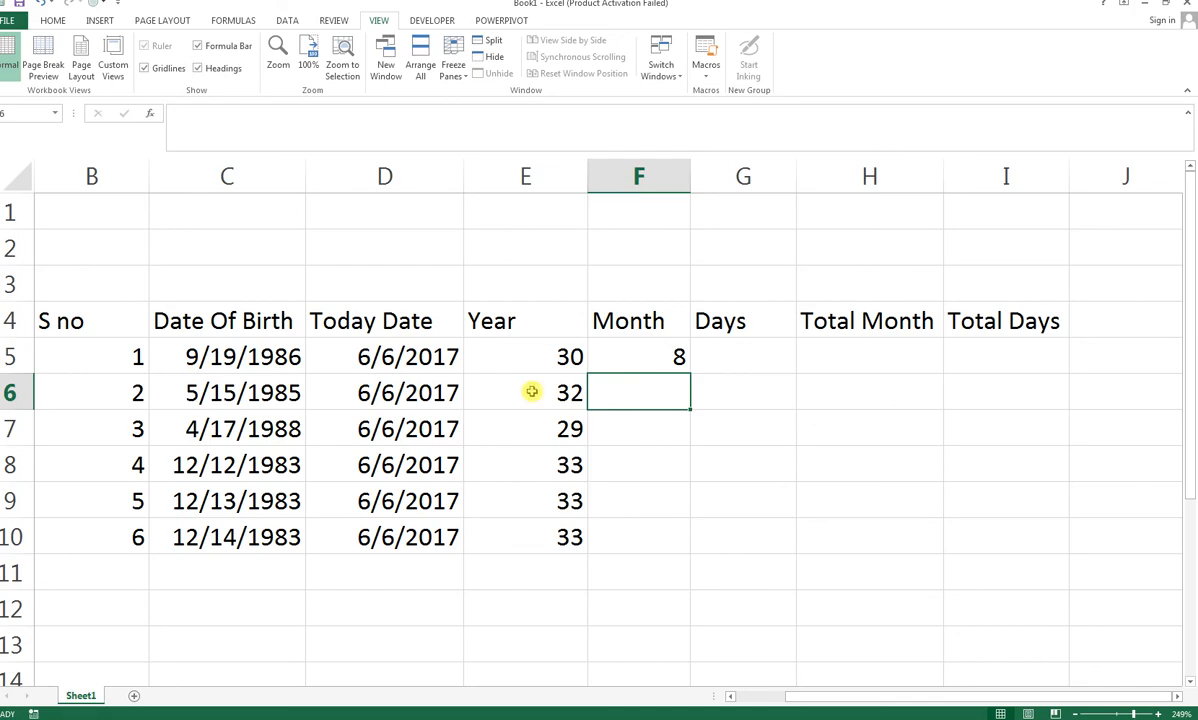
pyautogui.click(628, 358)
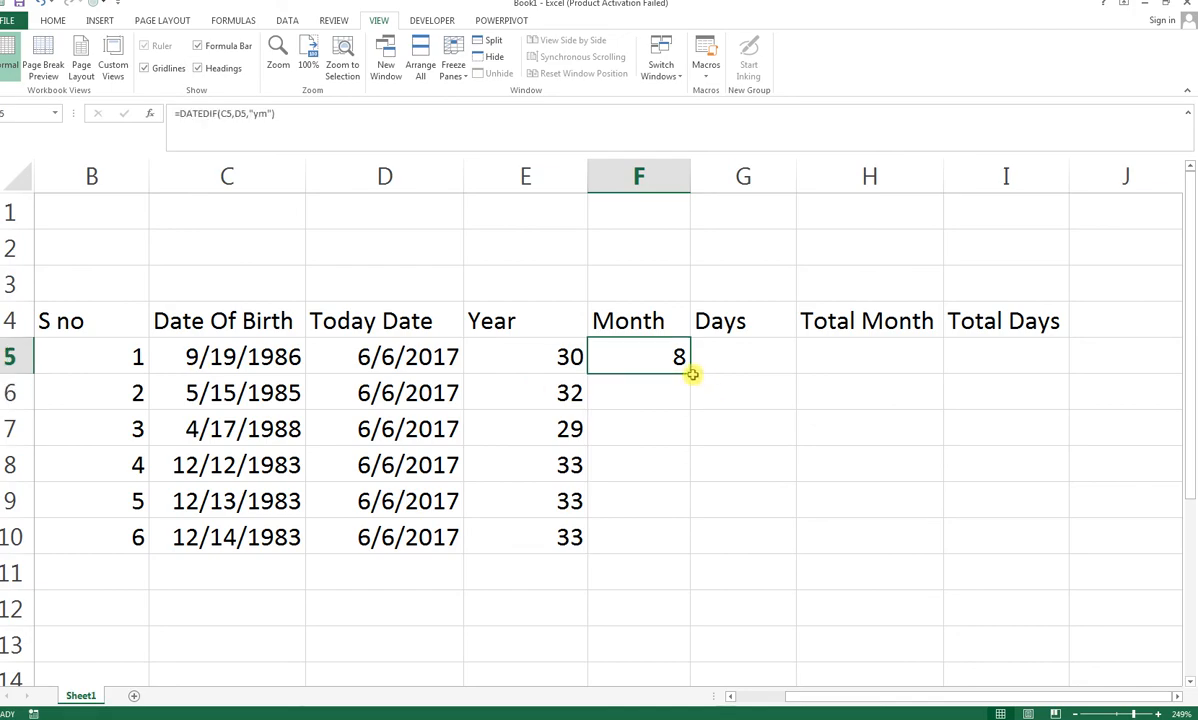
pyautogui.moveTo(691, 372); pyautogui.dragTo(692, 550)
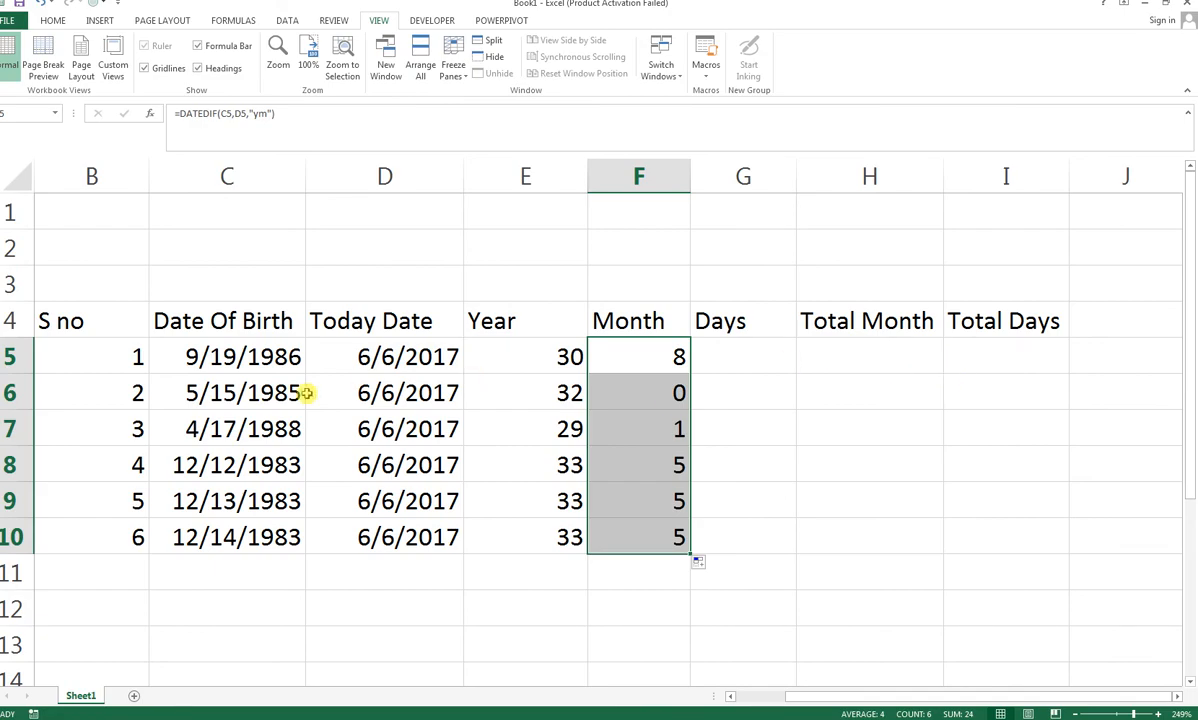
# Step: Enter the formula =DATEDIF(C5,D5,"md") in cell G5 under Days
pyautogui.click(760, 369)
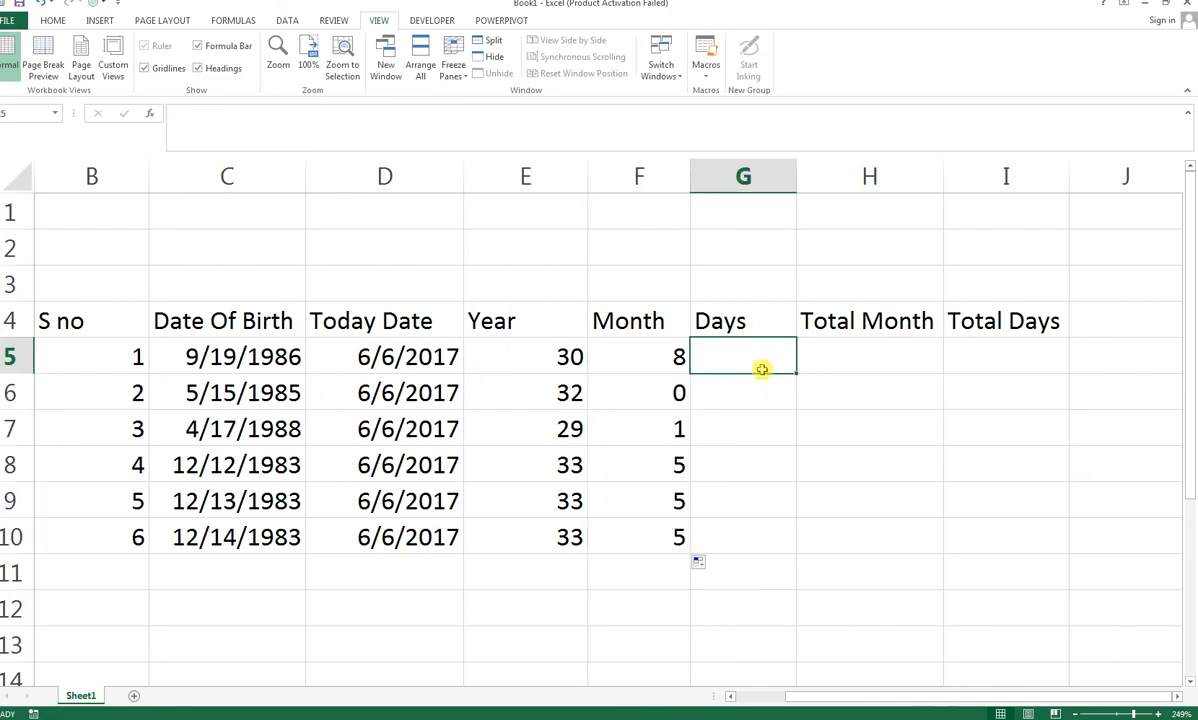
pyautogui.write('=da')
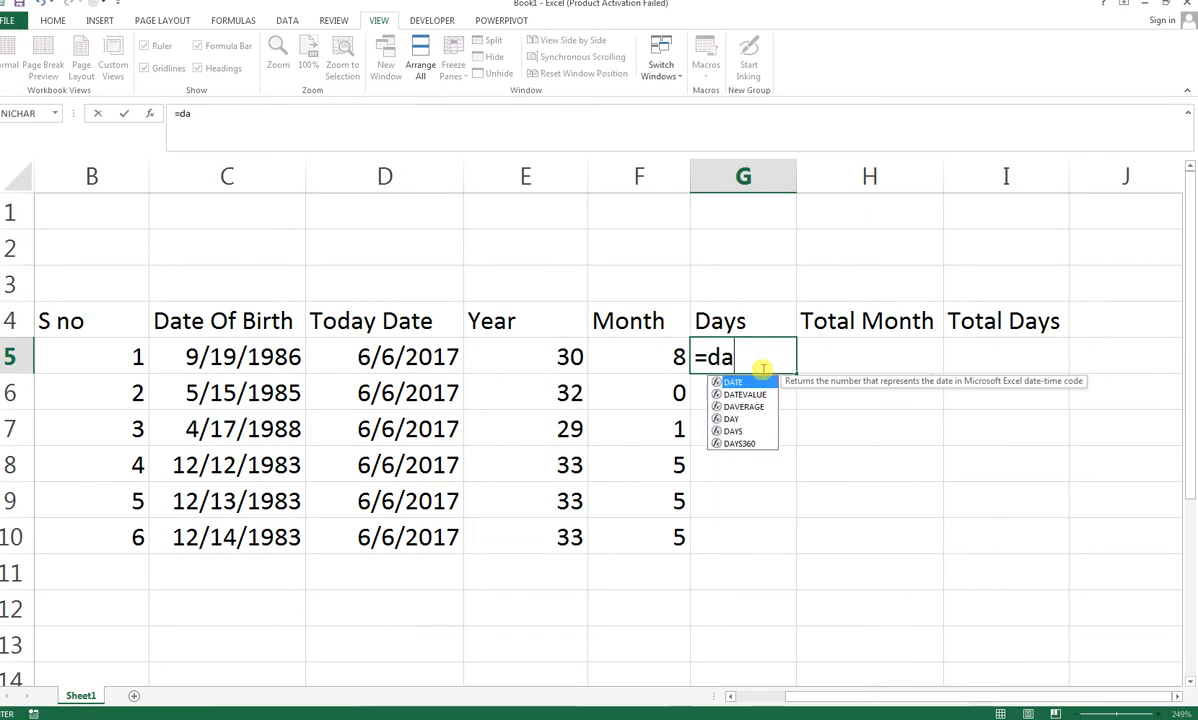
pyautogui.write('tedif(')
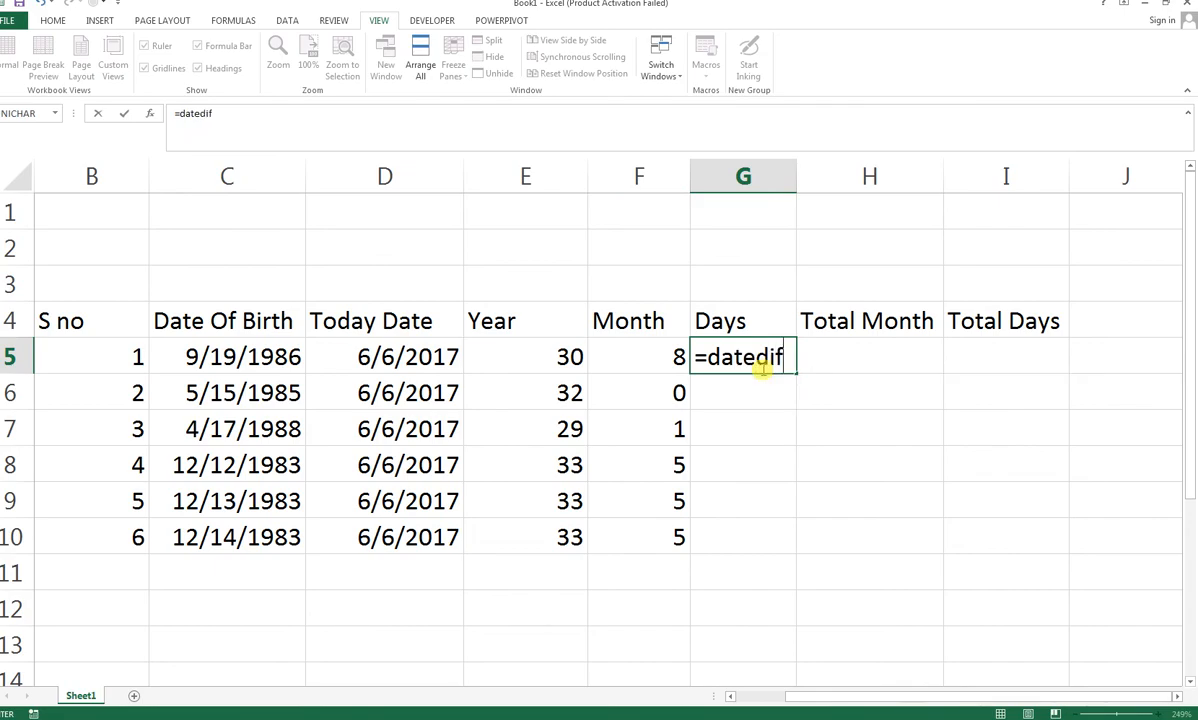
pyautogui.click(220, 352)
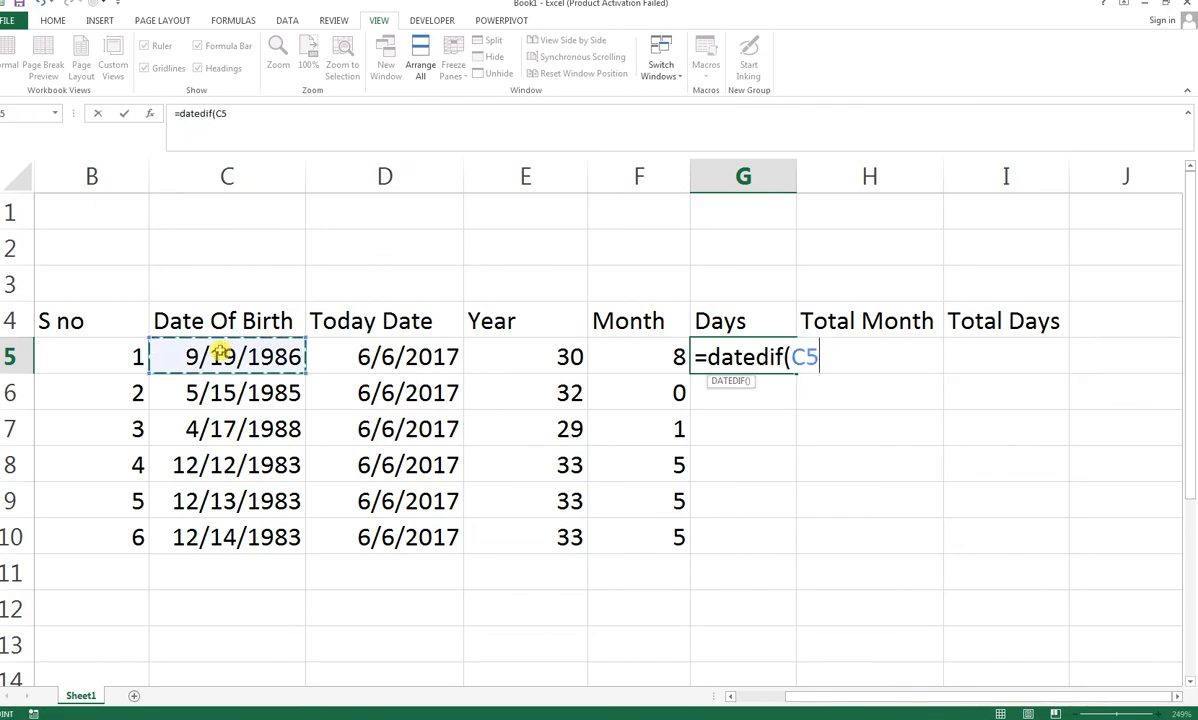
pyautogui.write(',')
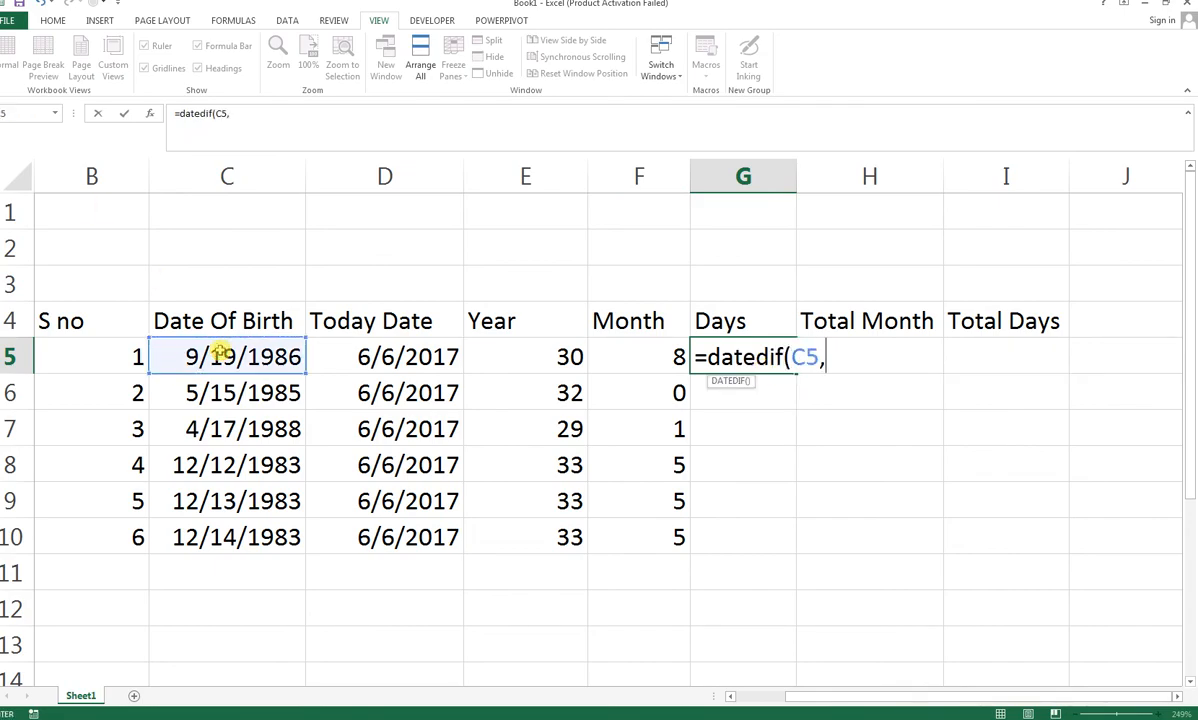
pyautogui.click(342, 358)
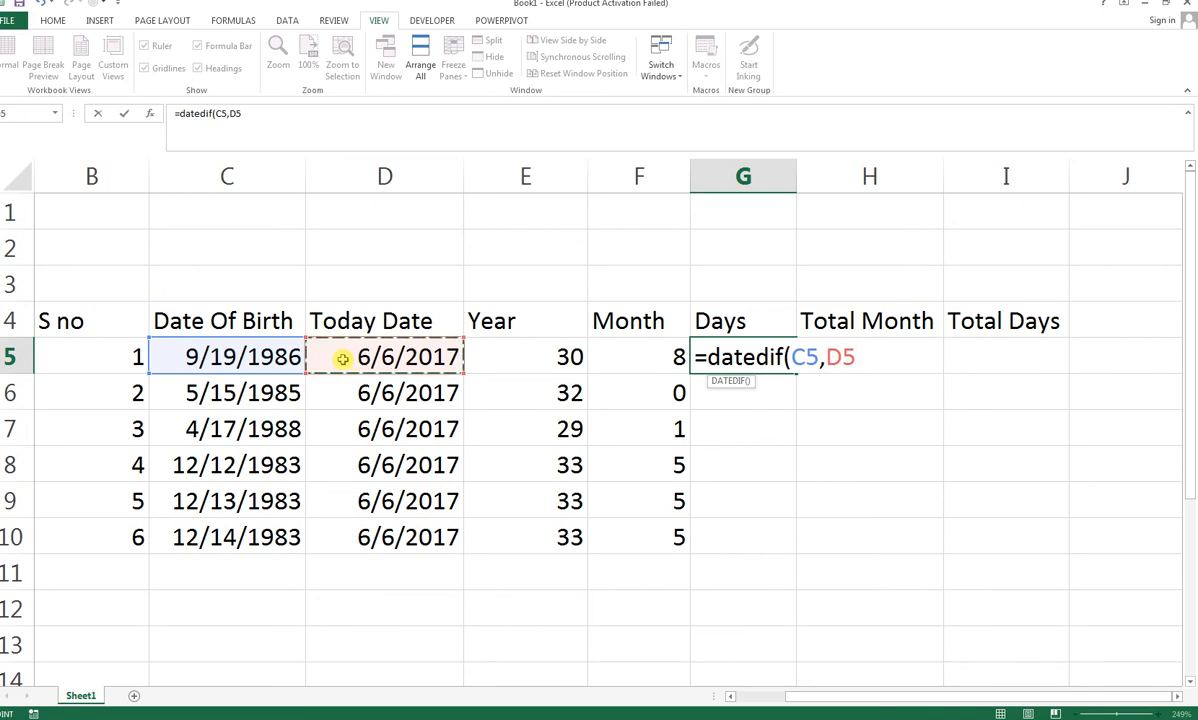
pyautogui.write(',')
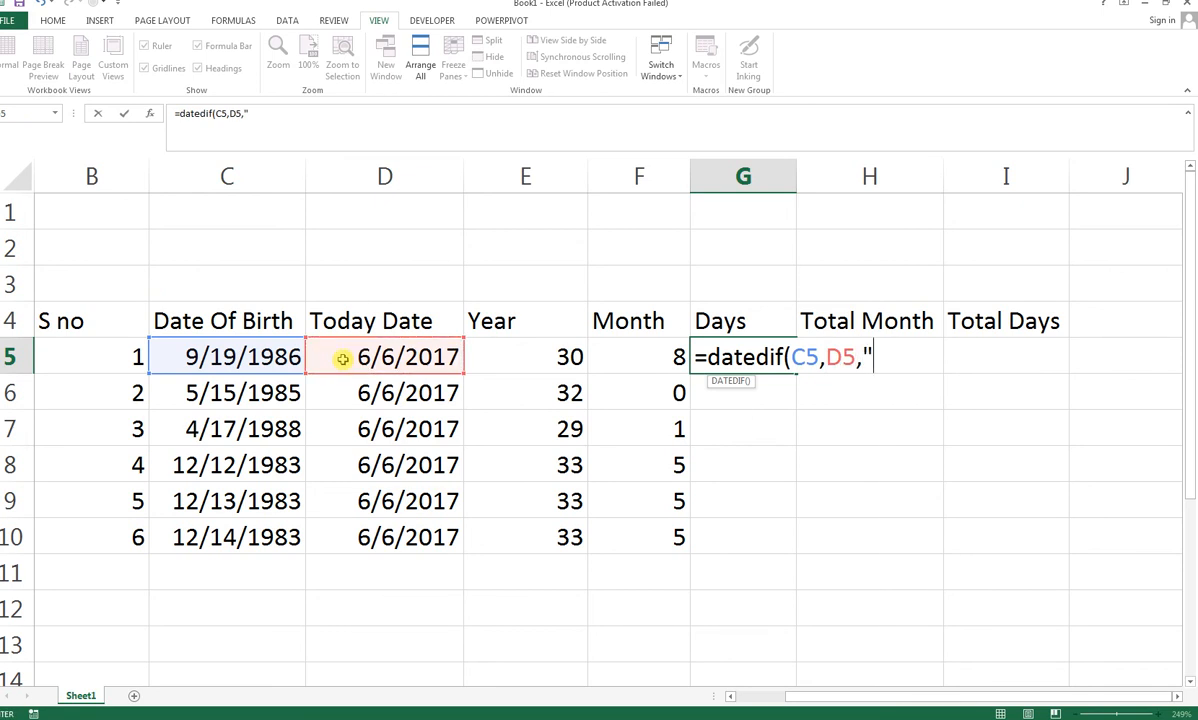
pyautogui.write('"md"')
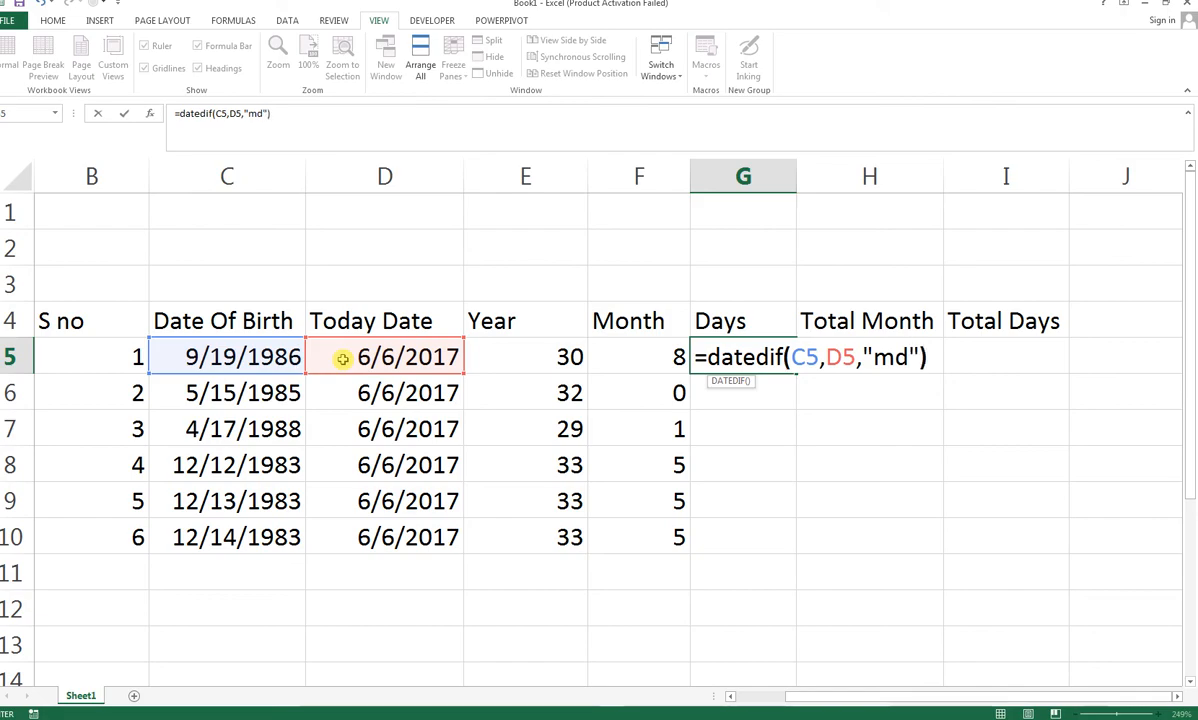
pyautogui.write(')')
pyautogui.press('Return')
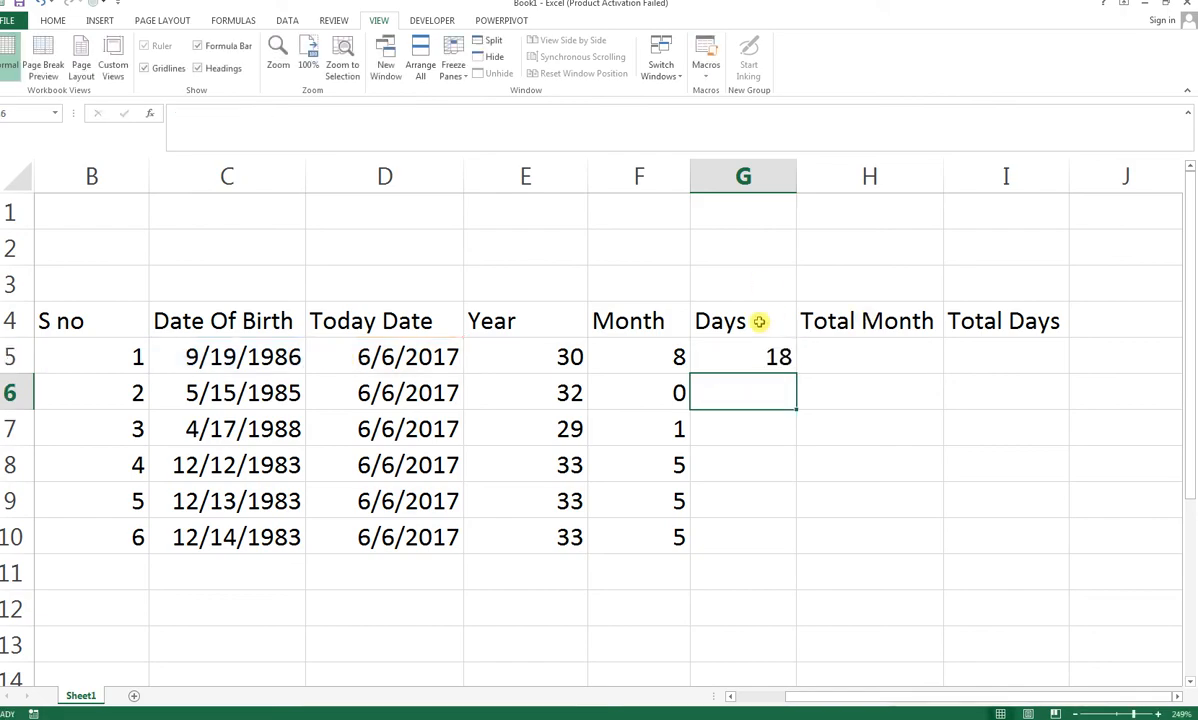
# Step: Fill the Days formula from G5 down to G10
pyautogui.click(759, 321)
pyautogui.click(755, 344)
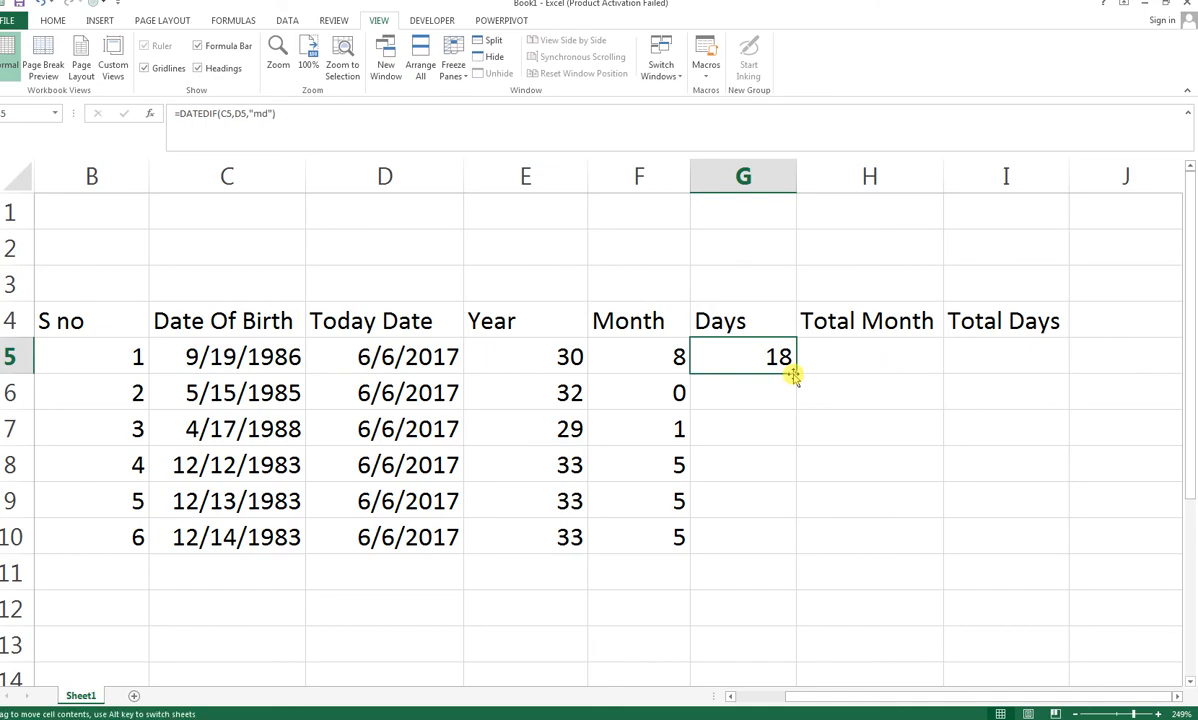
pyautogui.moveTo(793, 375); pyautogui.dragTo(784, 540)
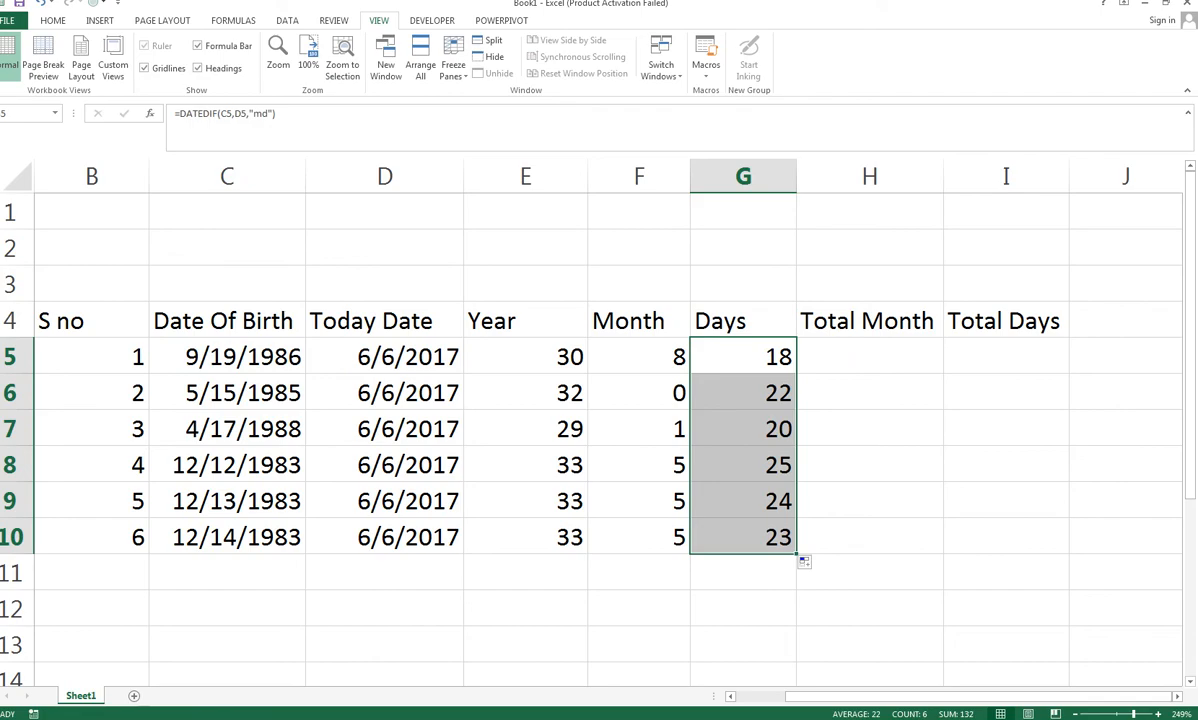
# Step: Enter =DATEDIF(C5,D5,"m") in cell H5 under Total Month and fill it down to H10
pyautogui.press('Right')
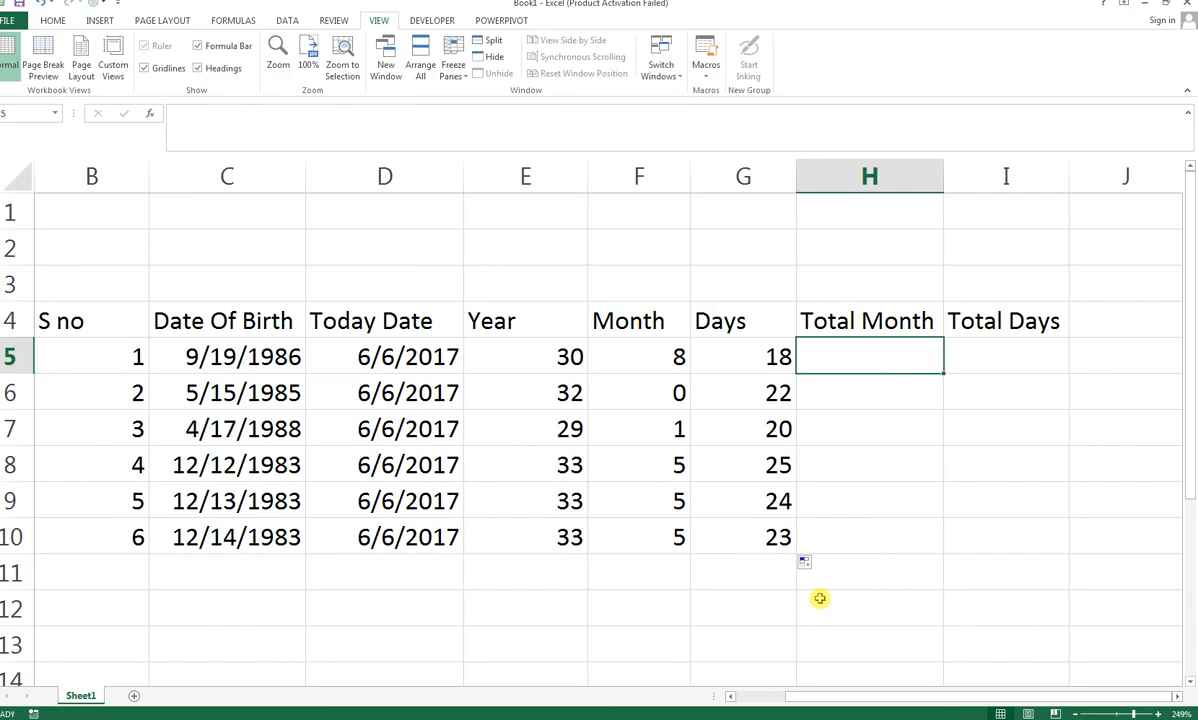
pyautogui.write('=')
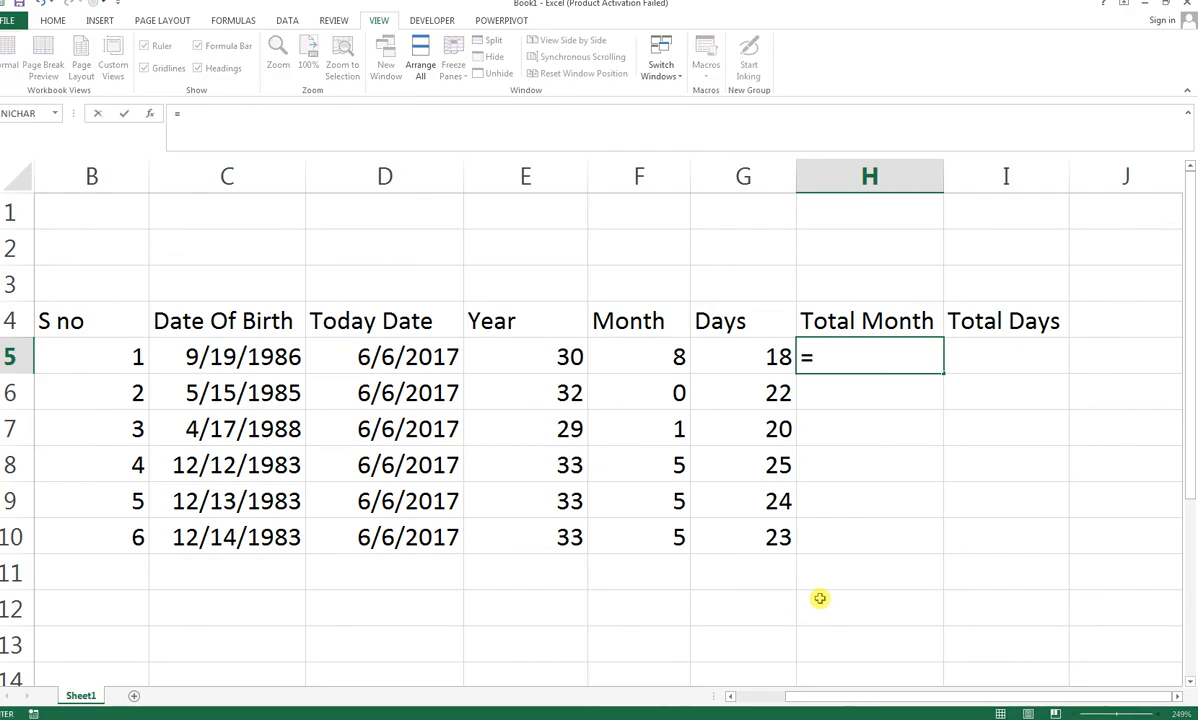
pyautogui.write('da')
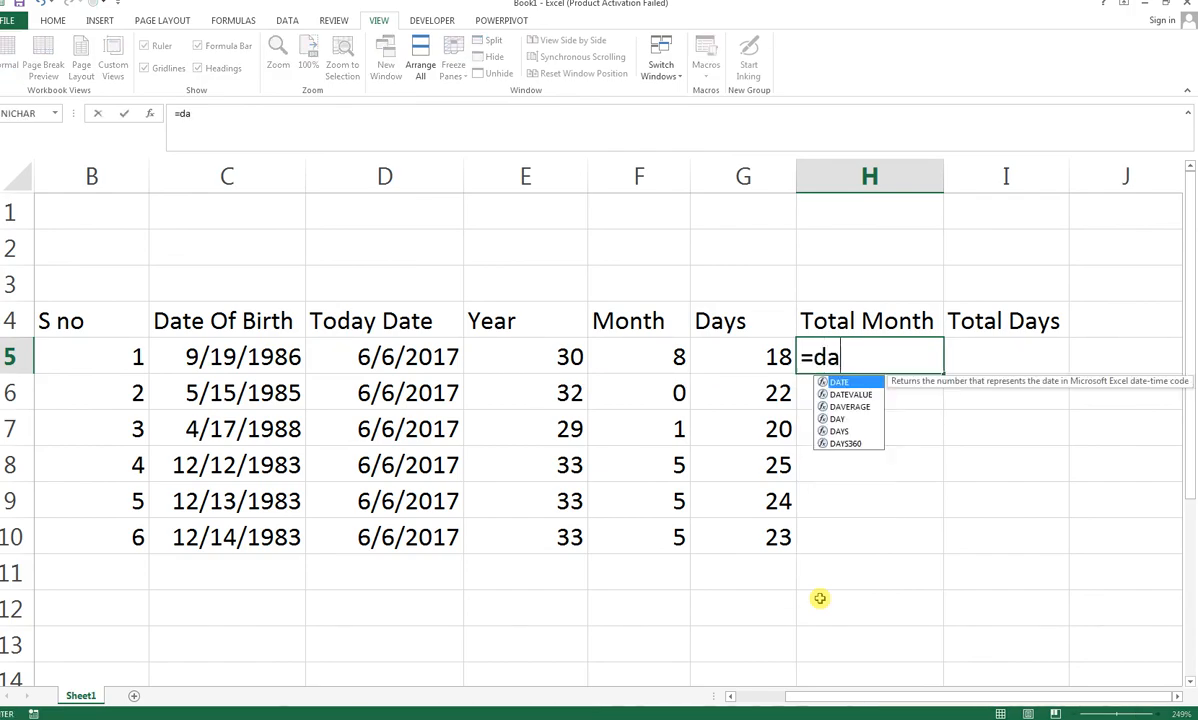
pyautogui.write('tedif(')
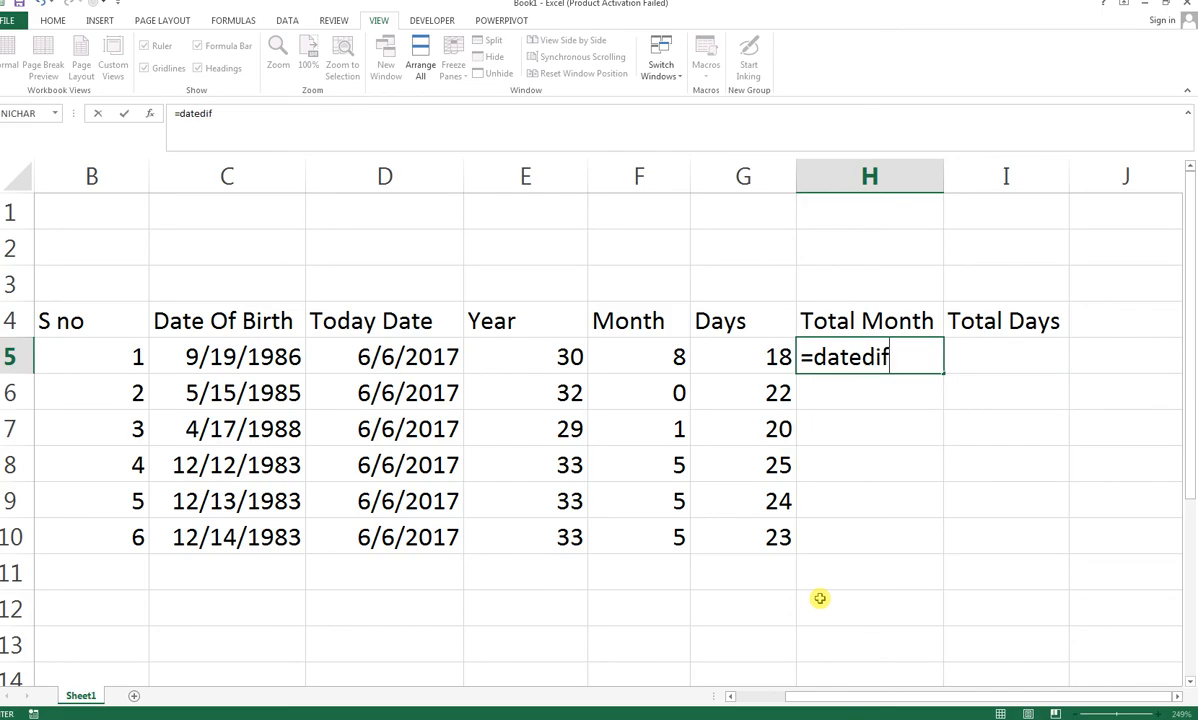
pyautogui.click(267, 348)
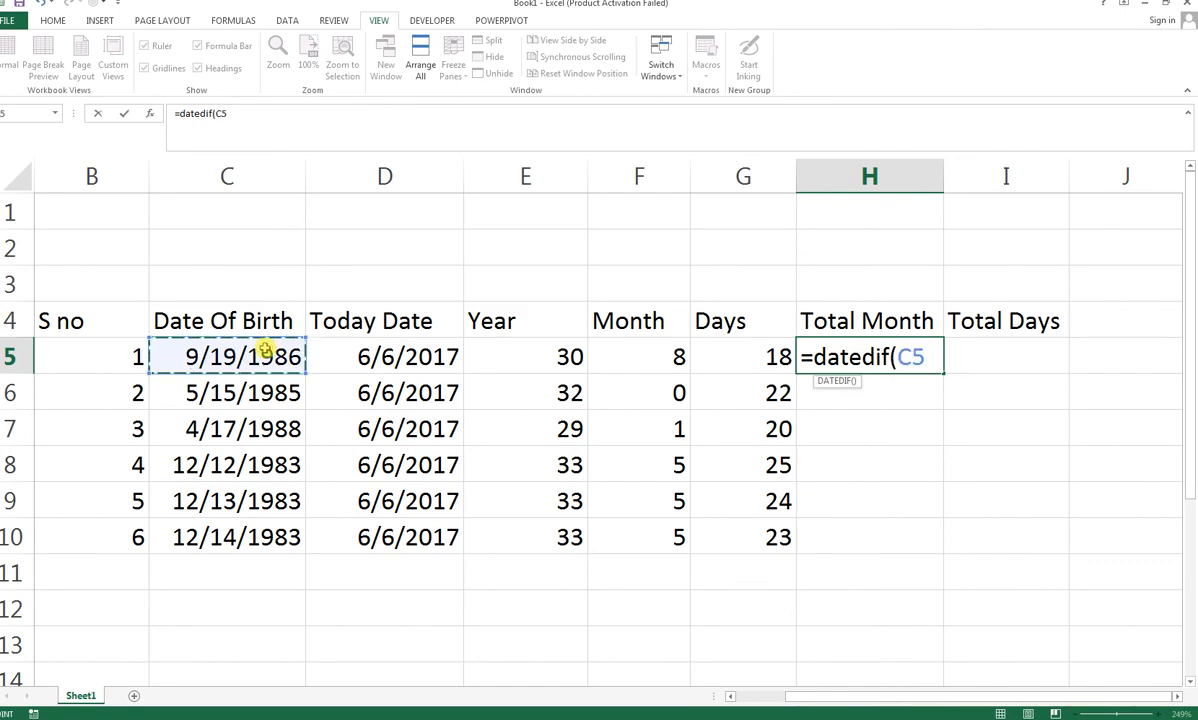
pyautogui.write(',')
pyautogui.click(395, 358)
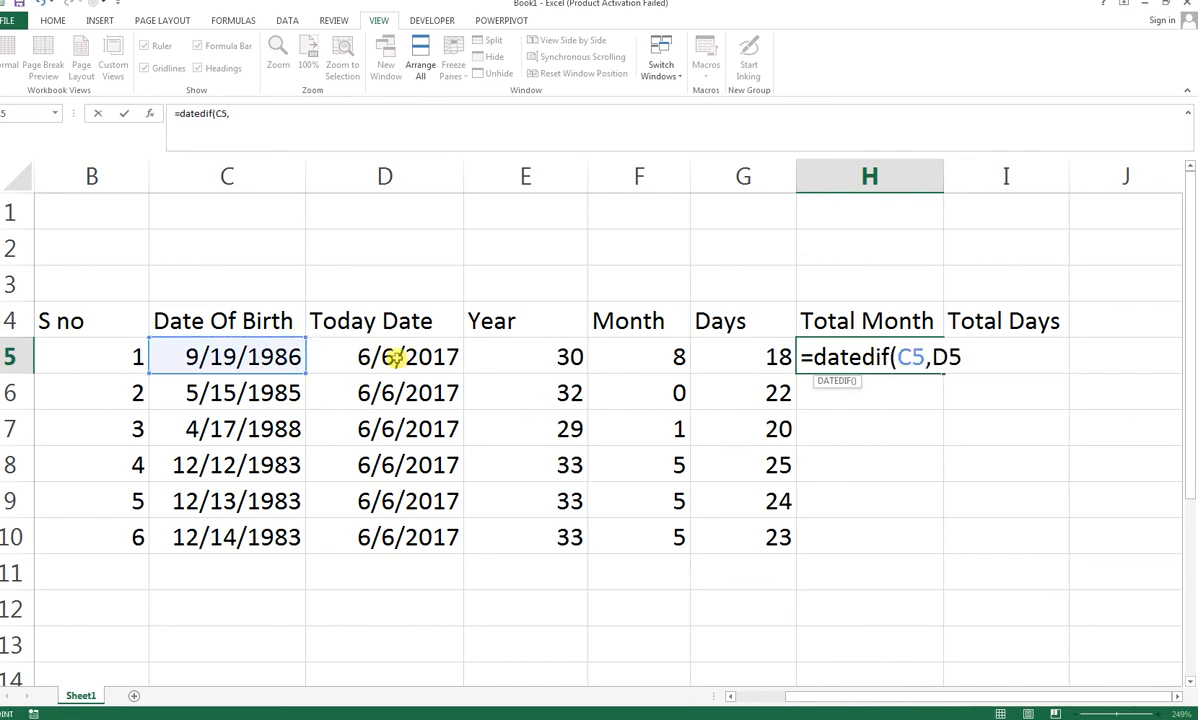
pyautogui.write(',')
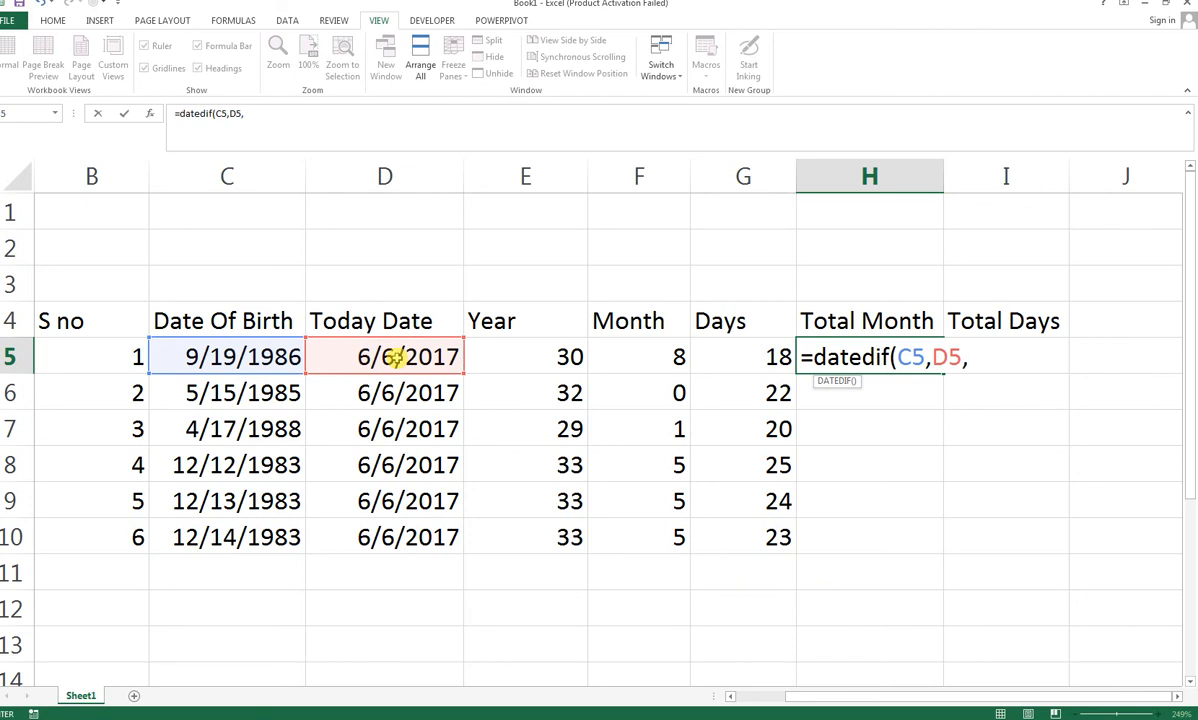
pyautogui.write('"m")')
pyautogui.press('Return')
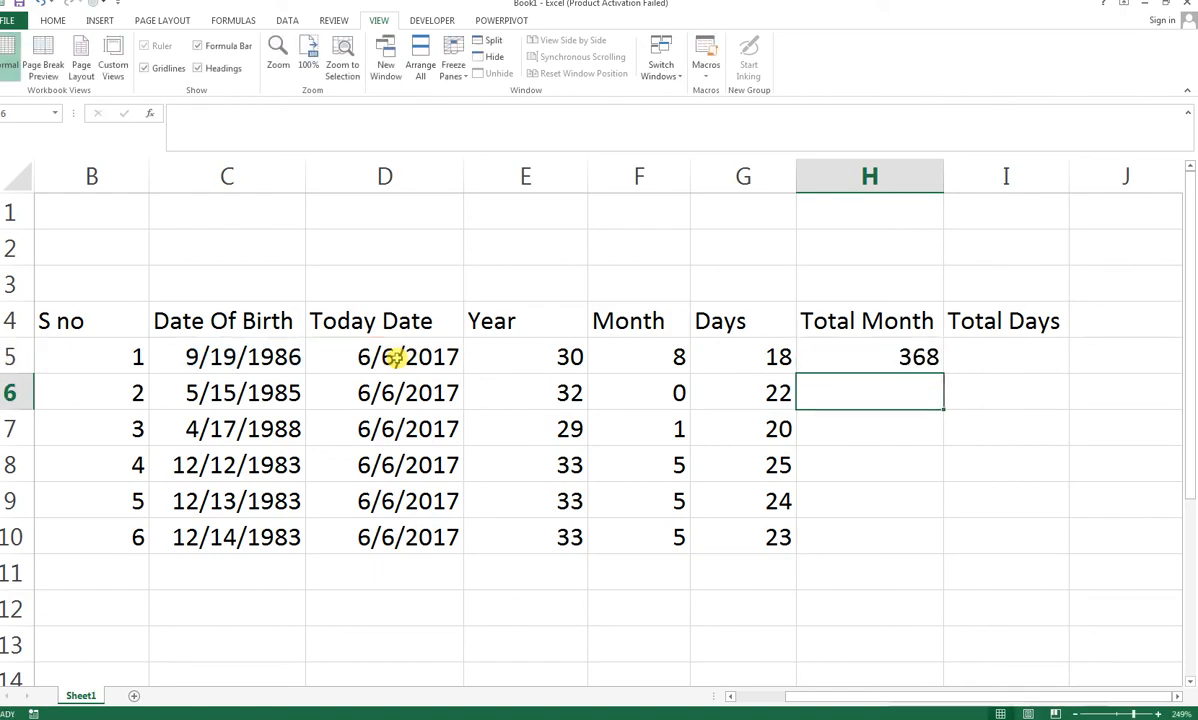
pyautogui.click(935, 352)
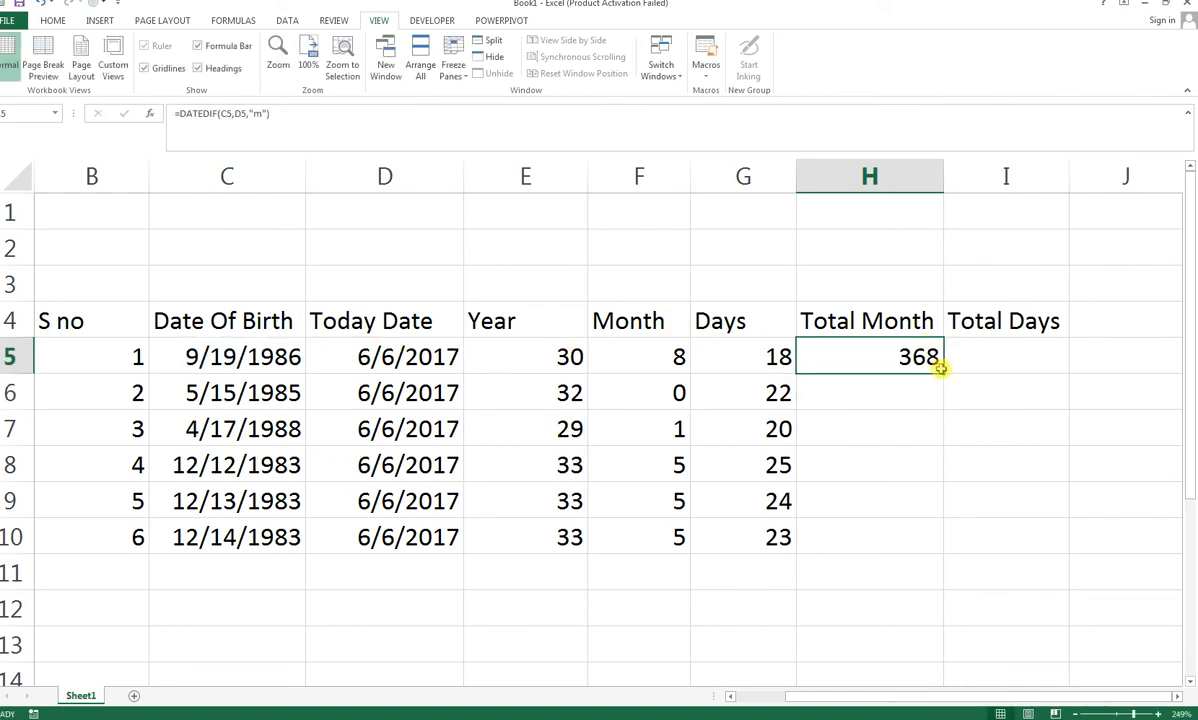
pyautogui.moveTo(945, 376); pyautogui.dragTo(939, 546)
# Step: Enter =DATEDIF(C5,D5,"d") in cell I5 under Total Days and fill it down to I10
pyautogui.click(994, 356)
pyautogui.write('=')
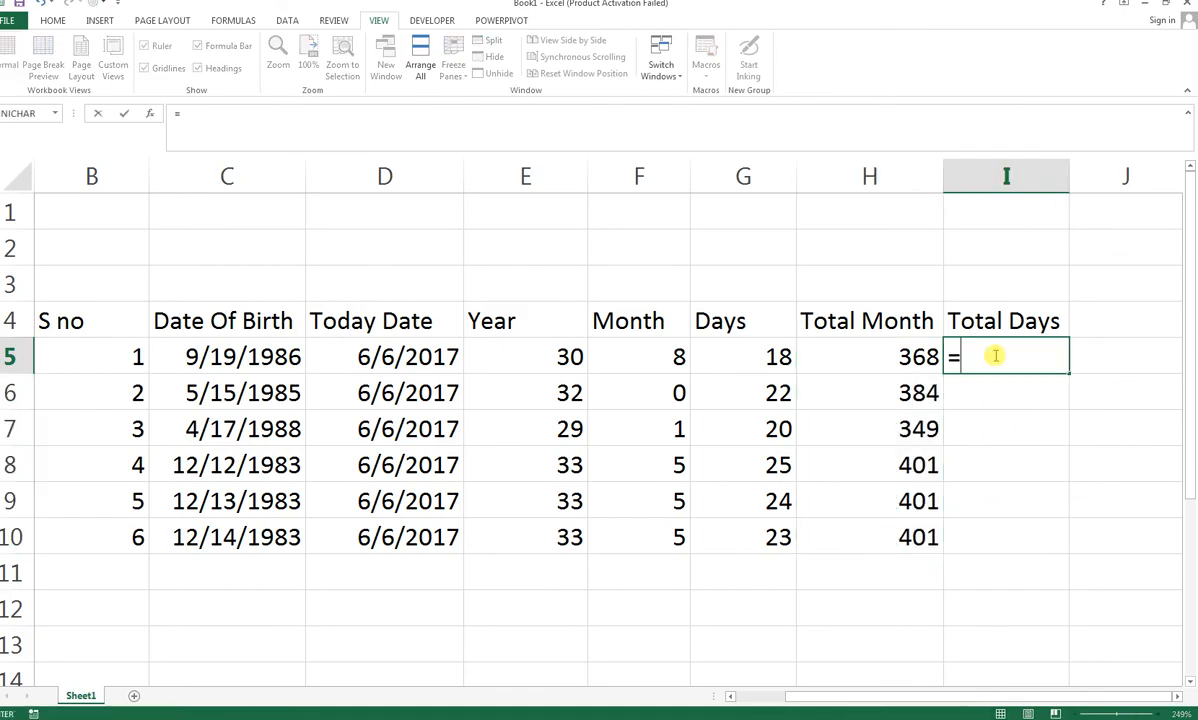
pyautogui.write('datedif(')
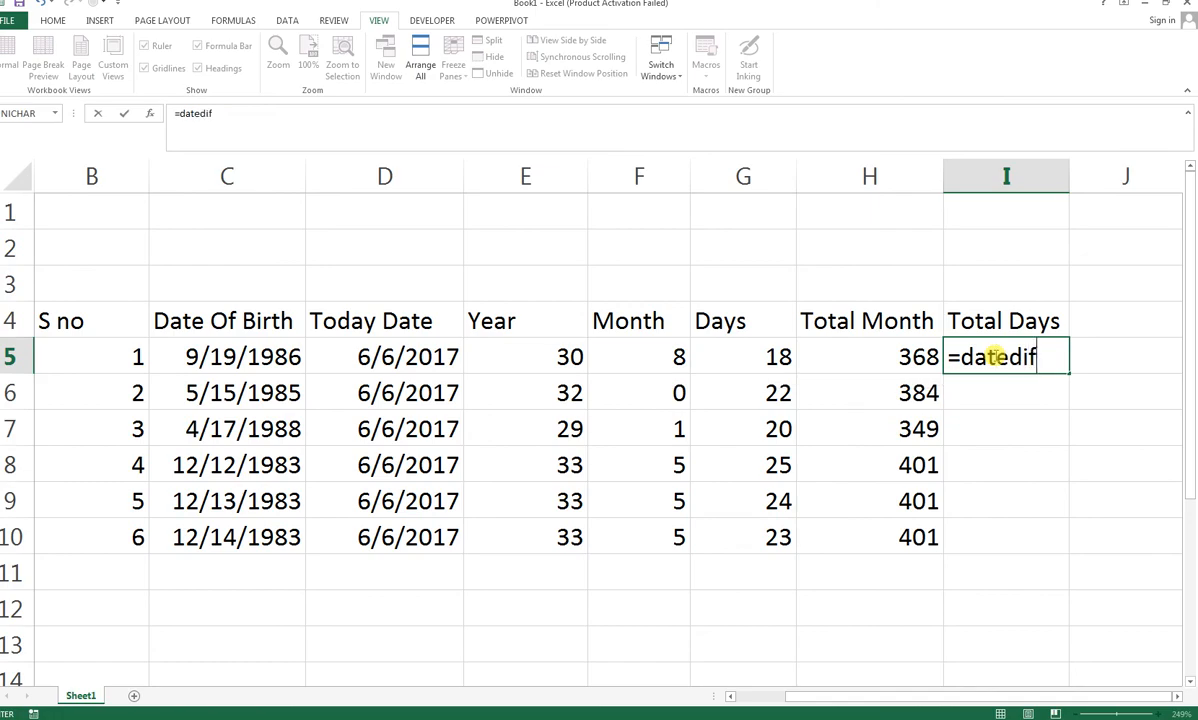
pyautogui.click(204, 366)
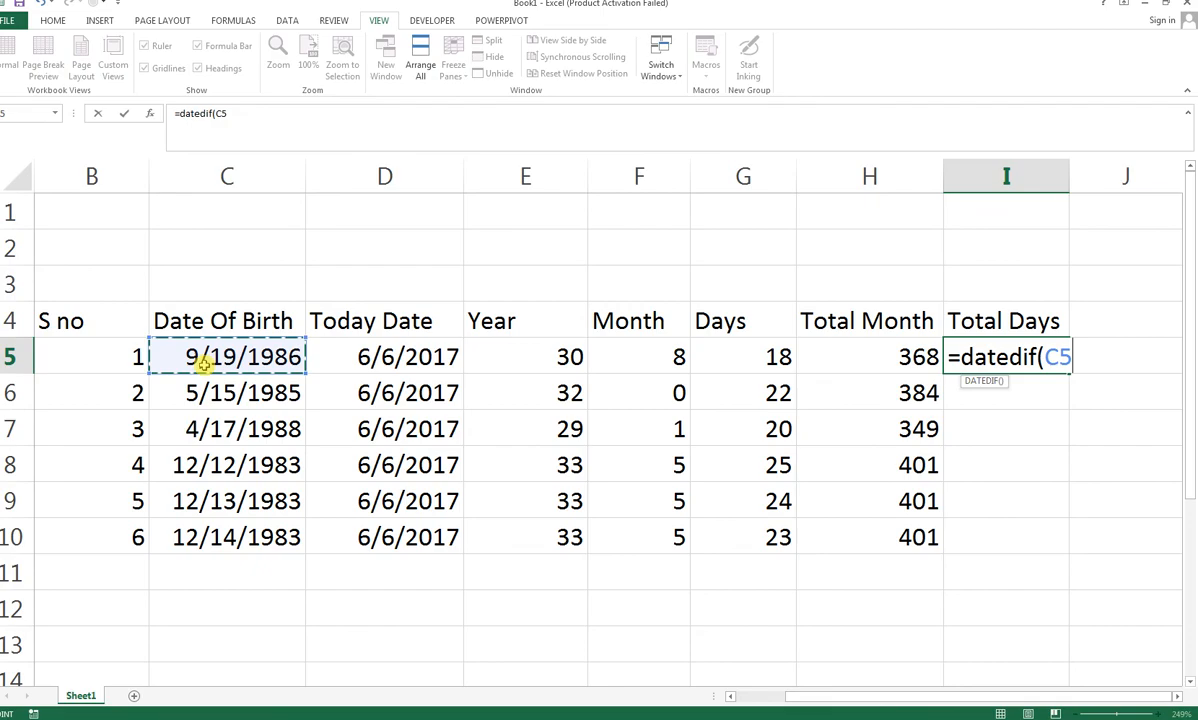
pyautogui.write(',')
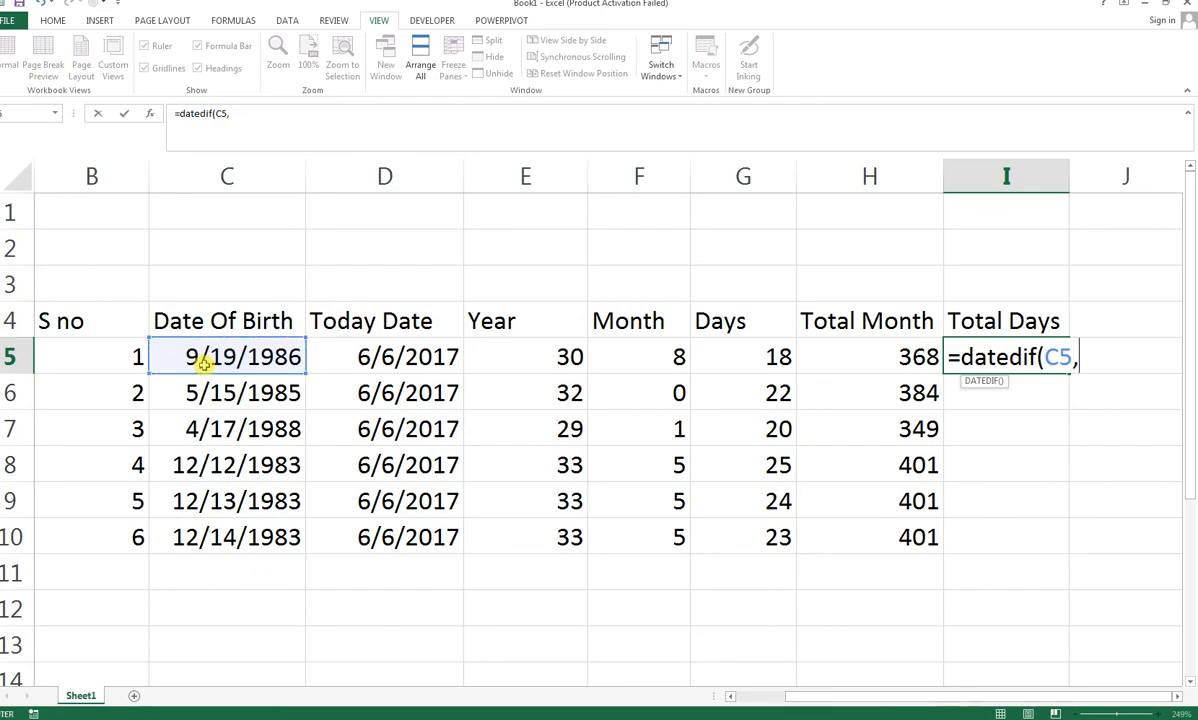
pyautogui.click(326, 347)
pyautogui.write(',"d')
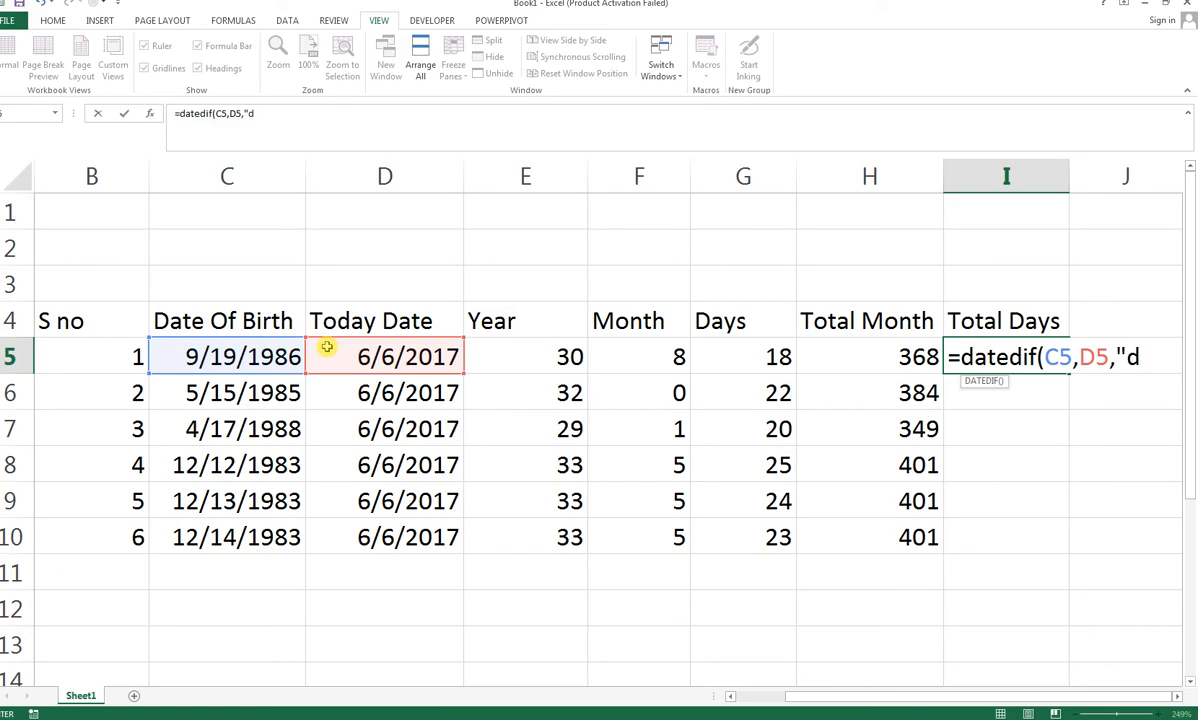
pyautogui.write('")')
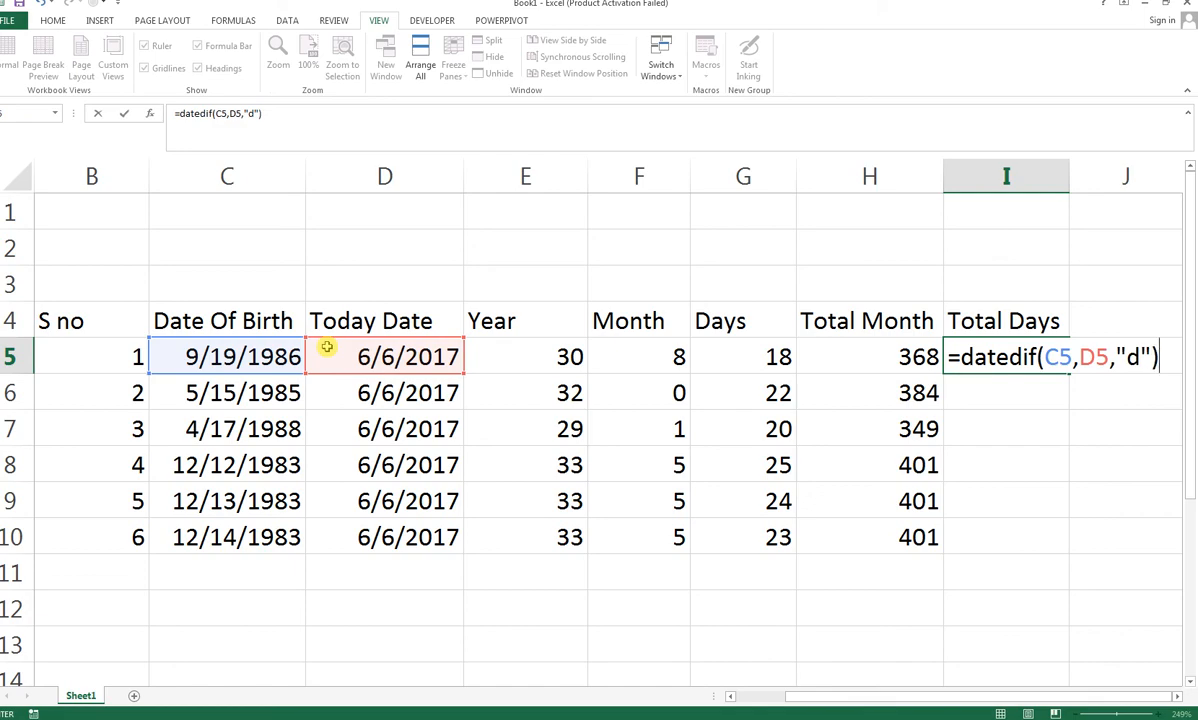
pyautogui.press('Return')
pyautogui.click(1008, 362)
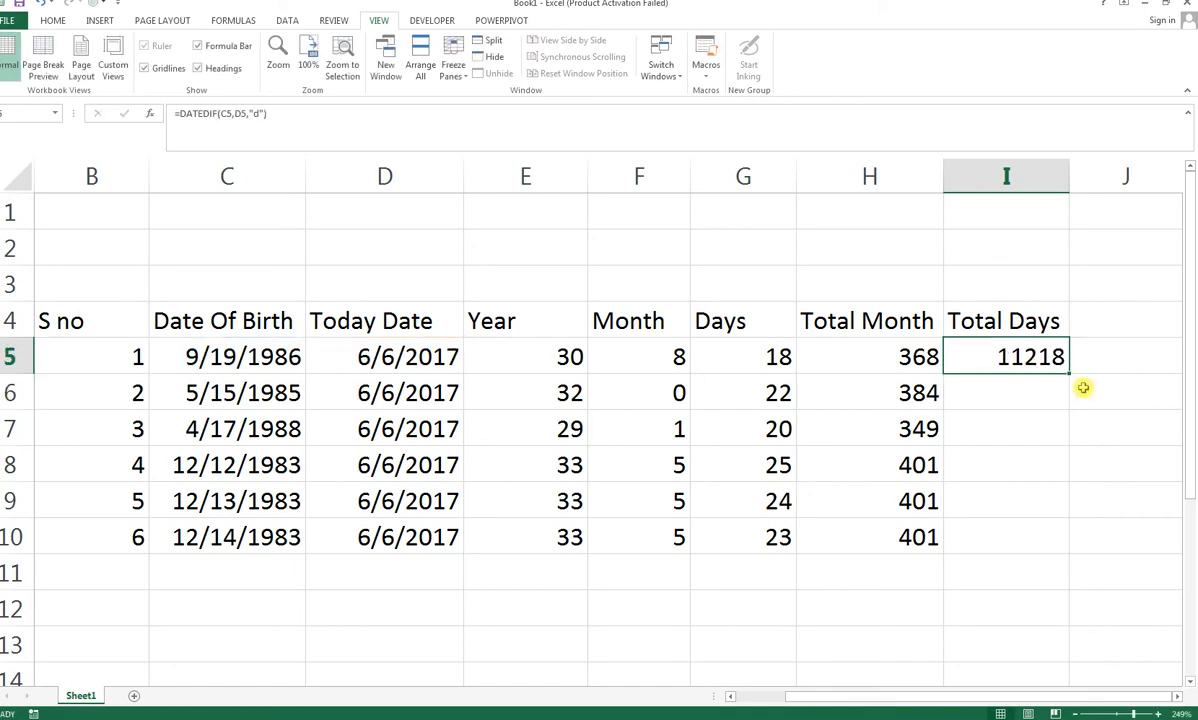
pyautogui.moveTo(1069, 373); pyautogui.dragTo(1062, 550)
pyautogui.moveTo(800, 705); pyautogui.dragTo(730, 686)
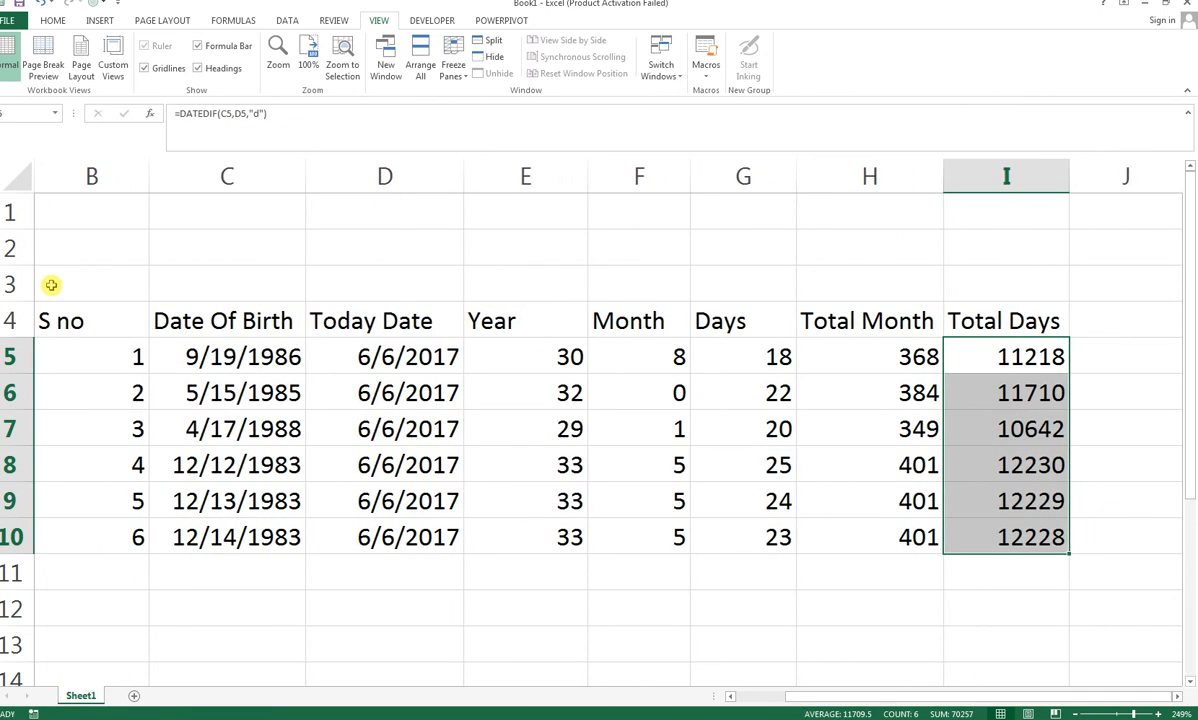
# Step: Apply All Borders to the whole table in B4:I10
pyautogui.moveTo(99, 312); pyautogui.dragTo(1000, 540)
pyautogui.moveTo(1038, 699); pyautogui.dragTo(1005, 700)
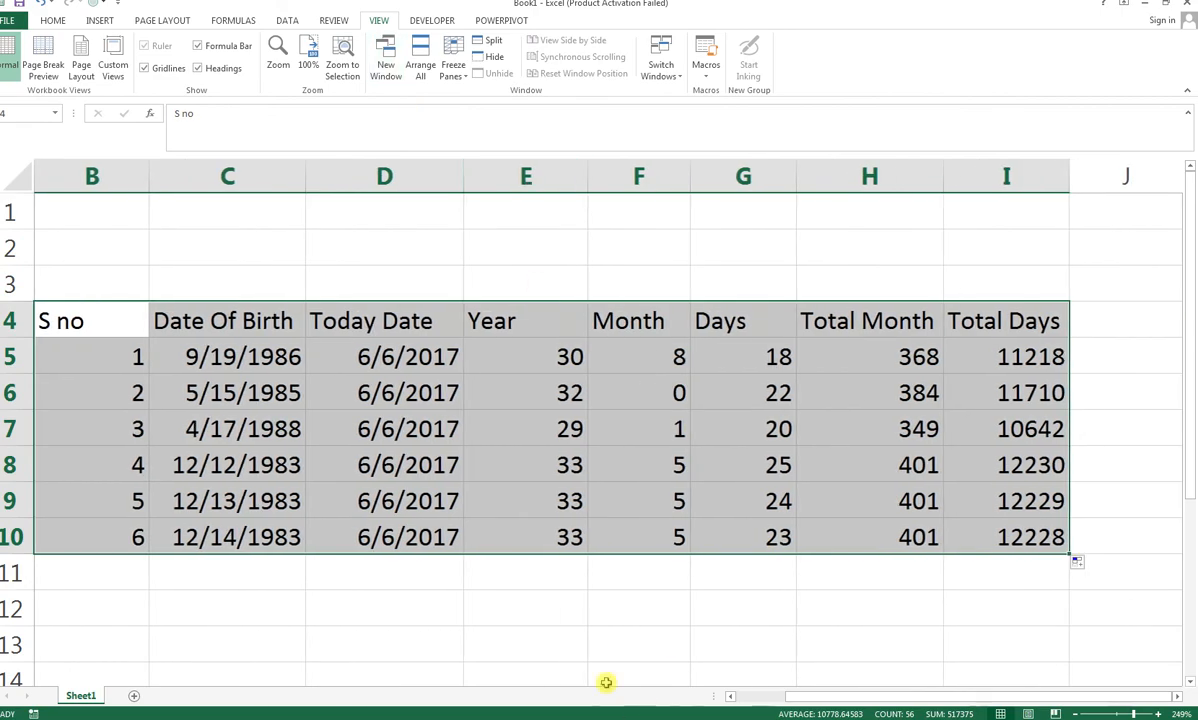
pyautogui.click(342, 68)
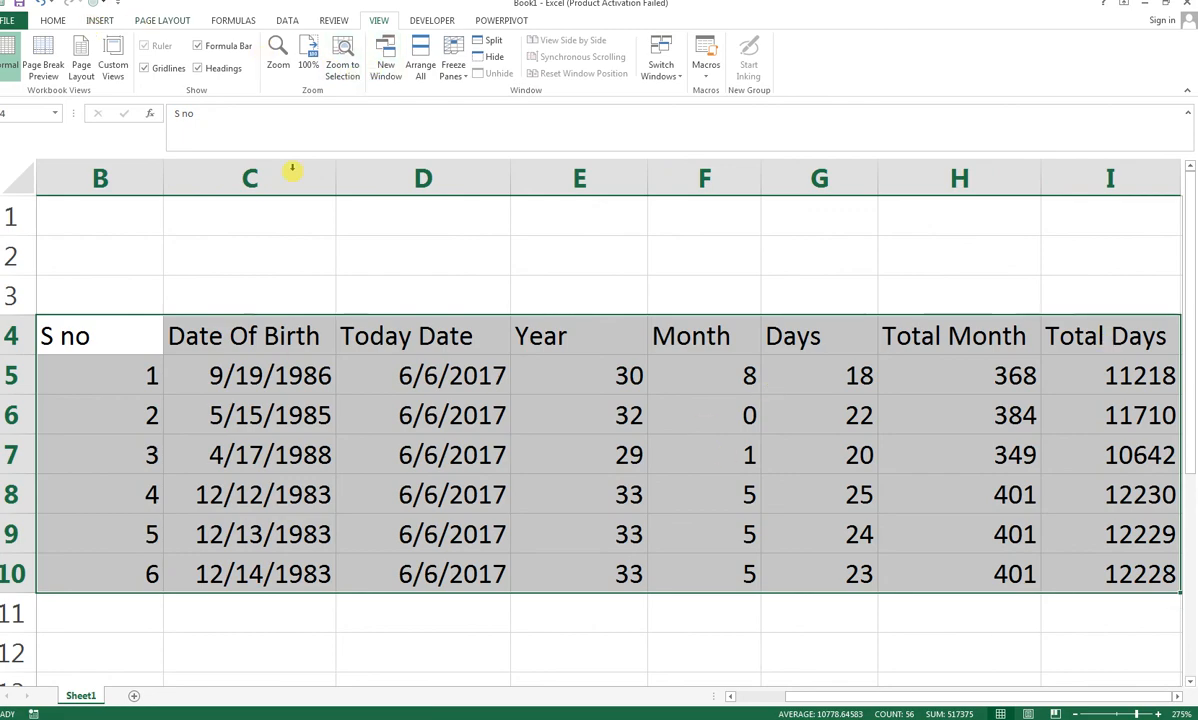
pyautogui.click(56, 21)
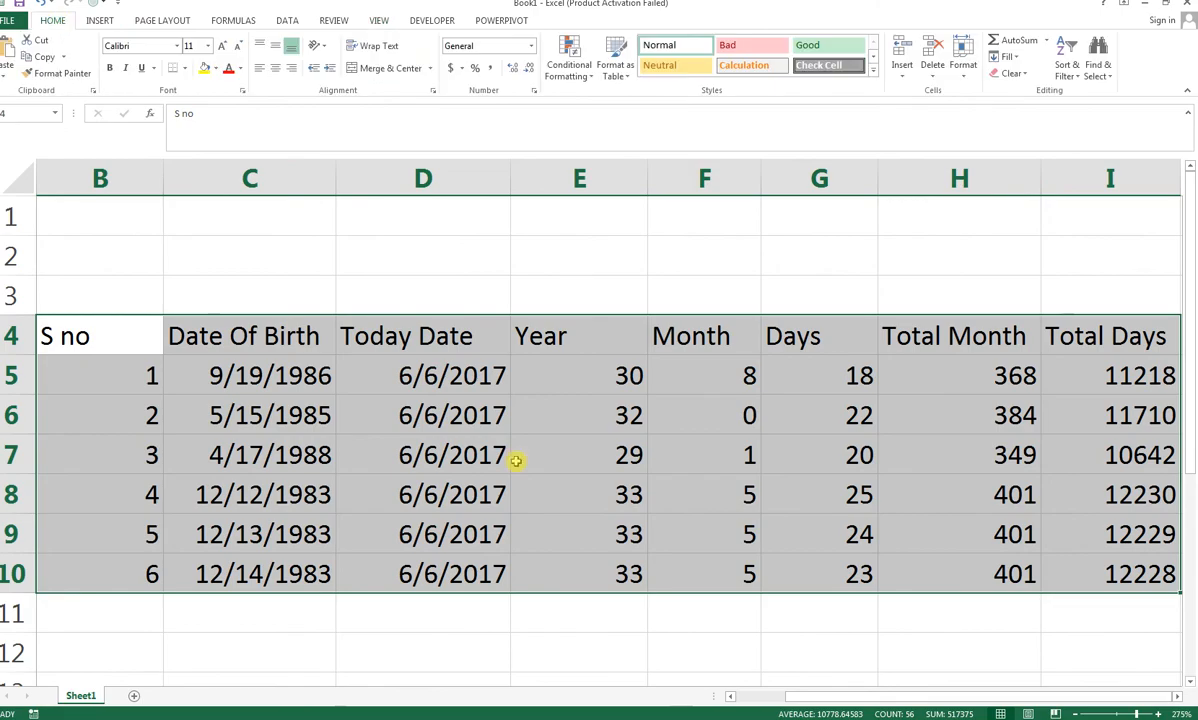
pyautogui.click(184, 68)
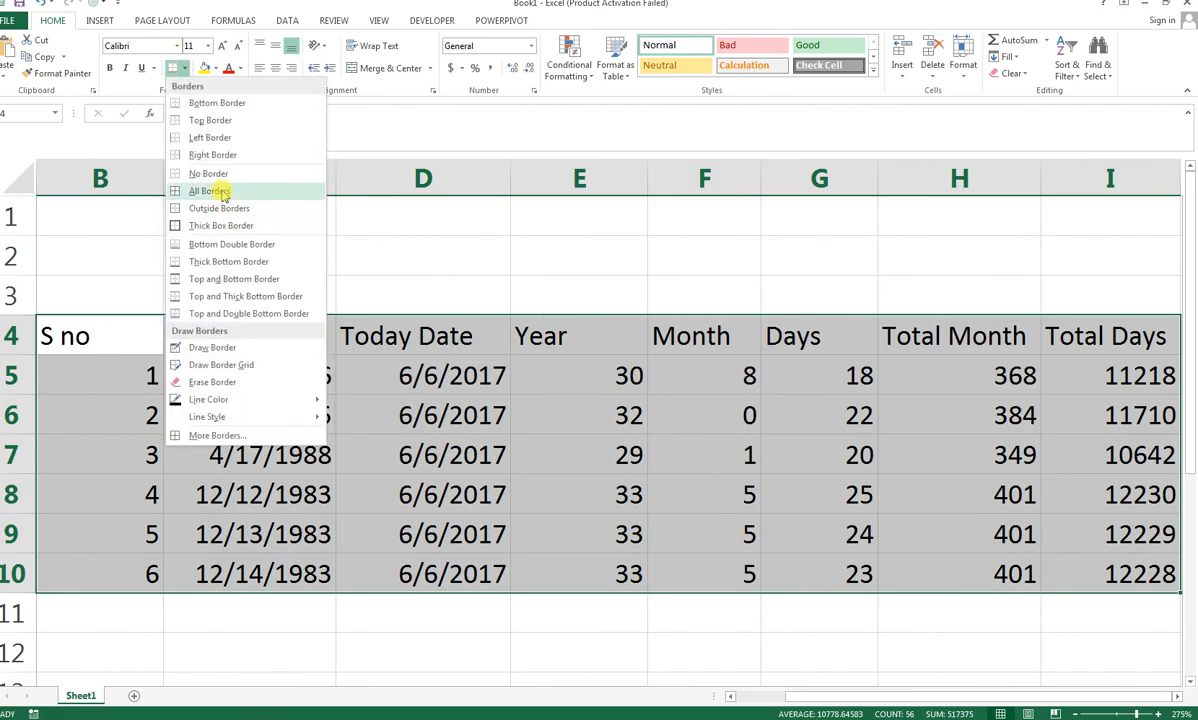
pyautogui.click(215, 190)
pyautogui.click(227, 393)
# Step: Center and bold the header row B4:I4 and reduce its font size to 10
pyautogui.moveTo(100, 340); pyautogui.dragTo(1090, 340)
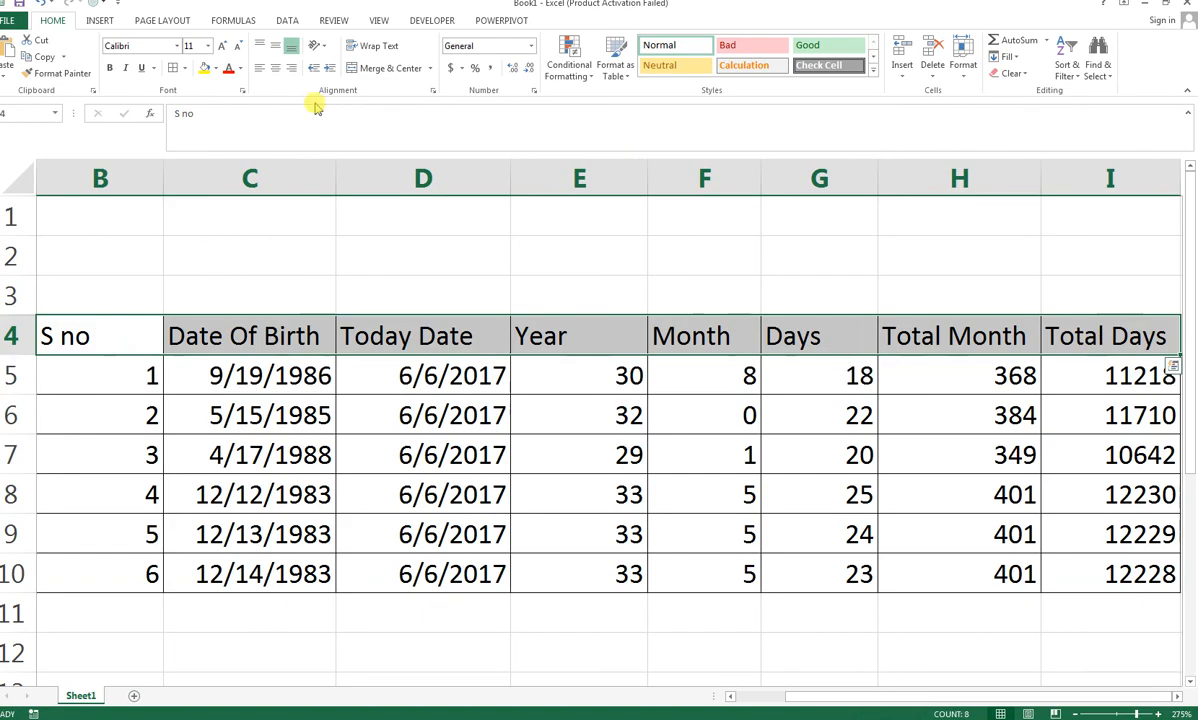
pyautogui.click(277, 69)
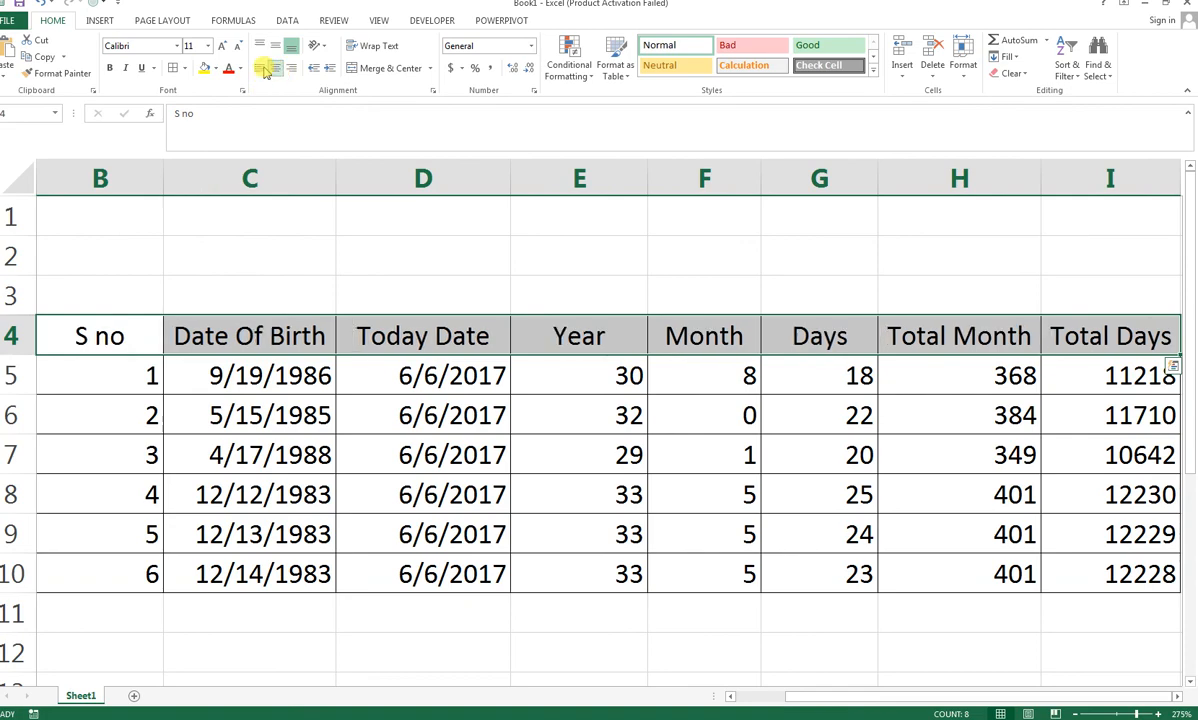
pyautogui.click(110, 69)
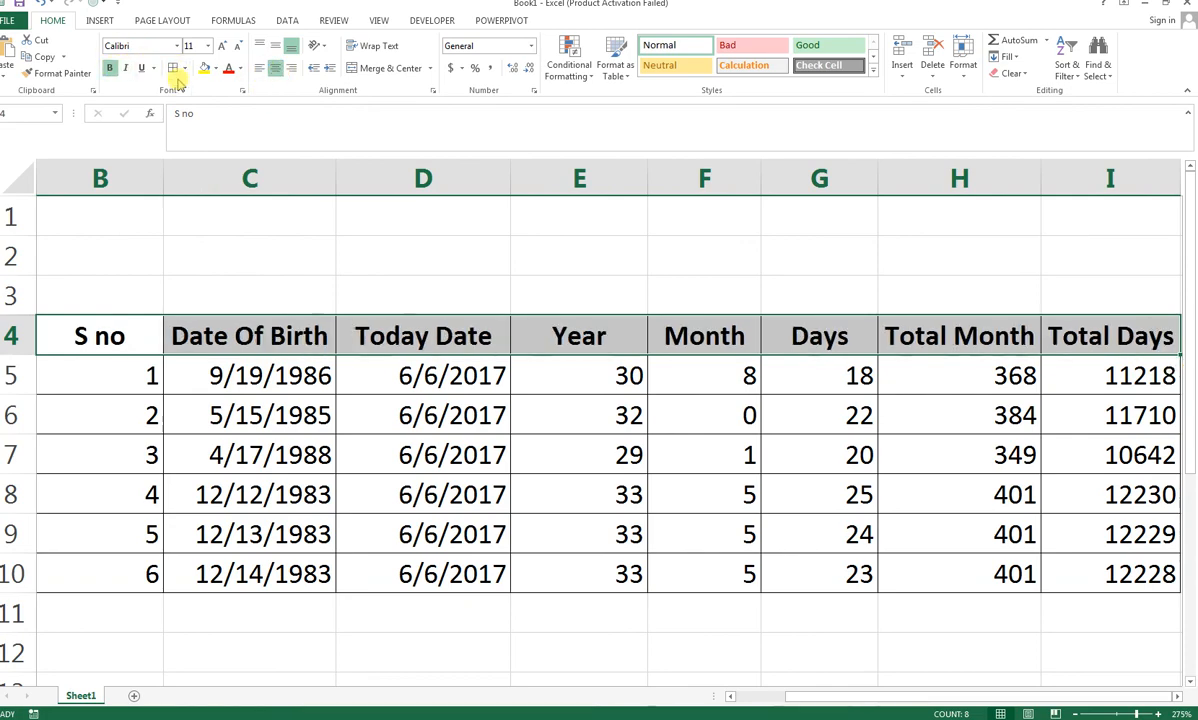
pyautogui.click(243, 48)
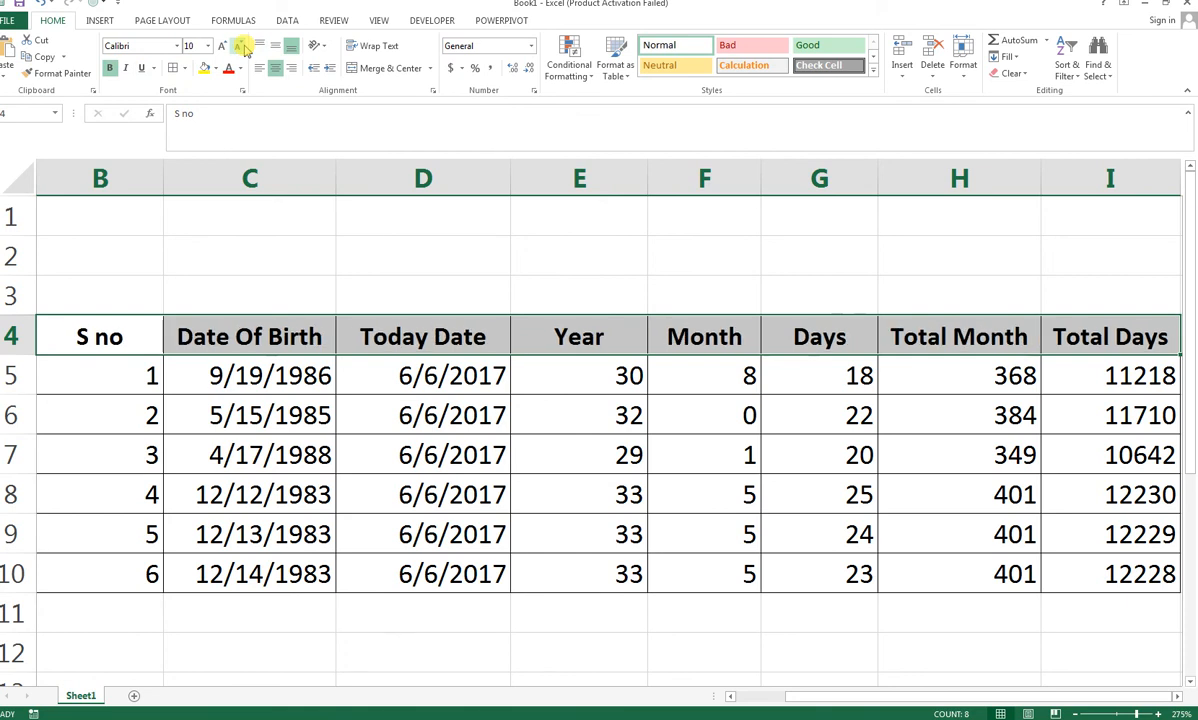
# Step: Give the header row B4:I4 a dark blue fill and white font color
pyautogui.click(215, 68)
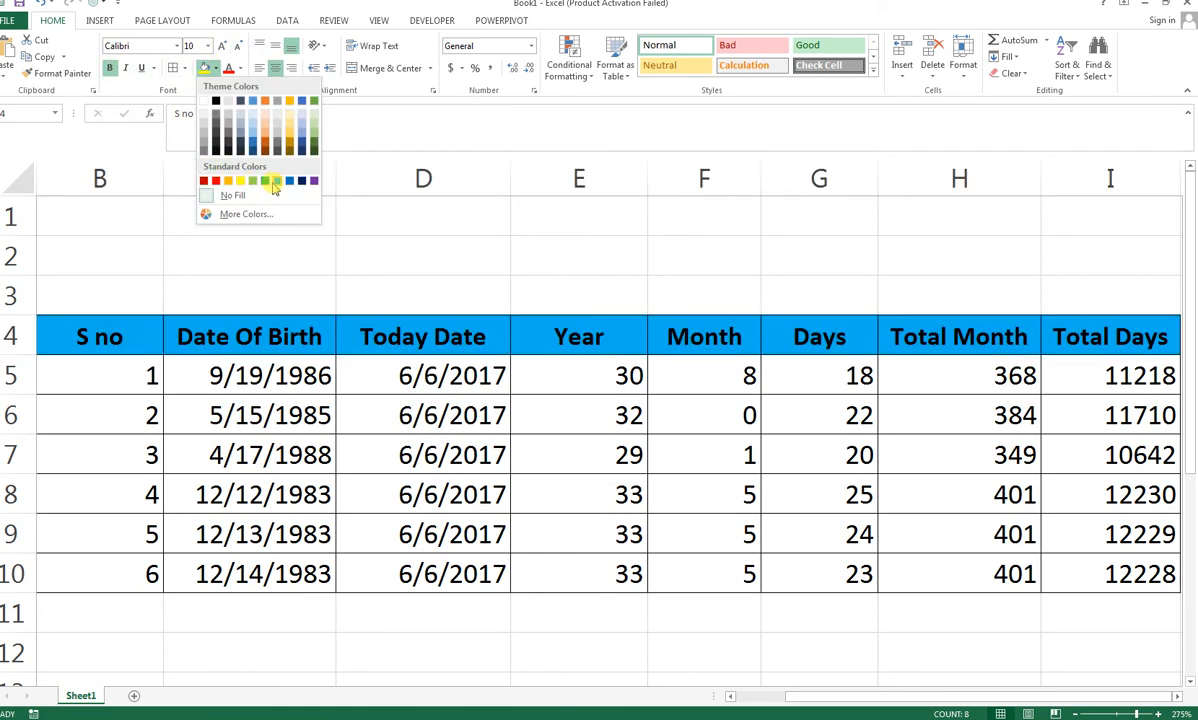
pyautogui.click(301, 181)
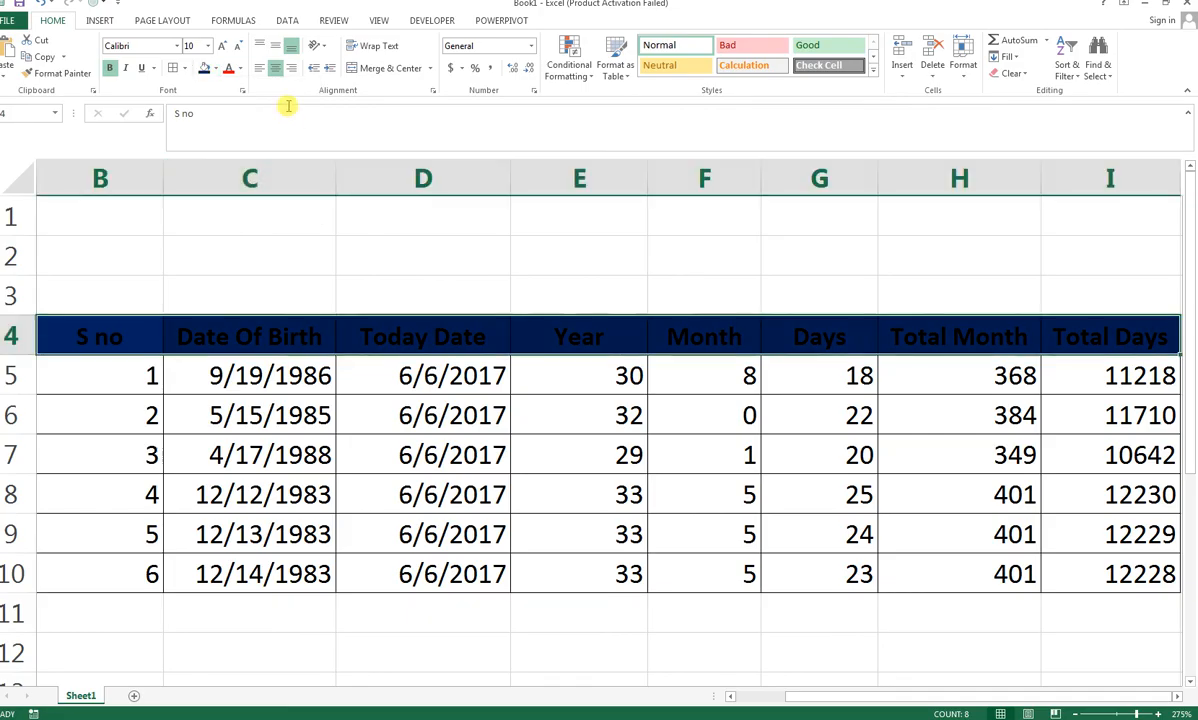
pyautogui.click(240, 70)
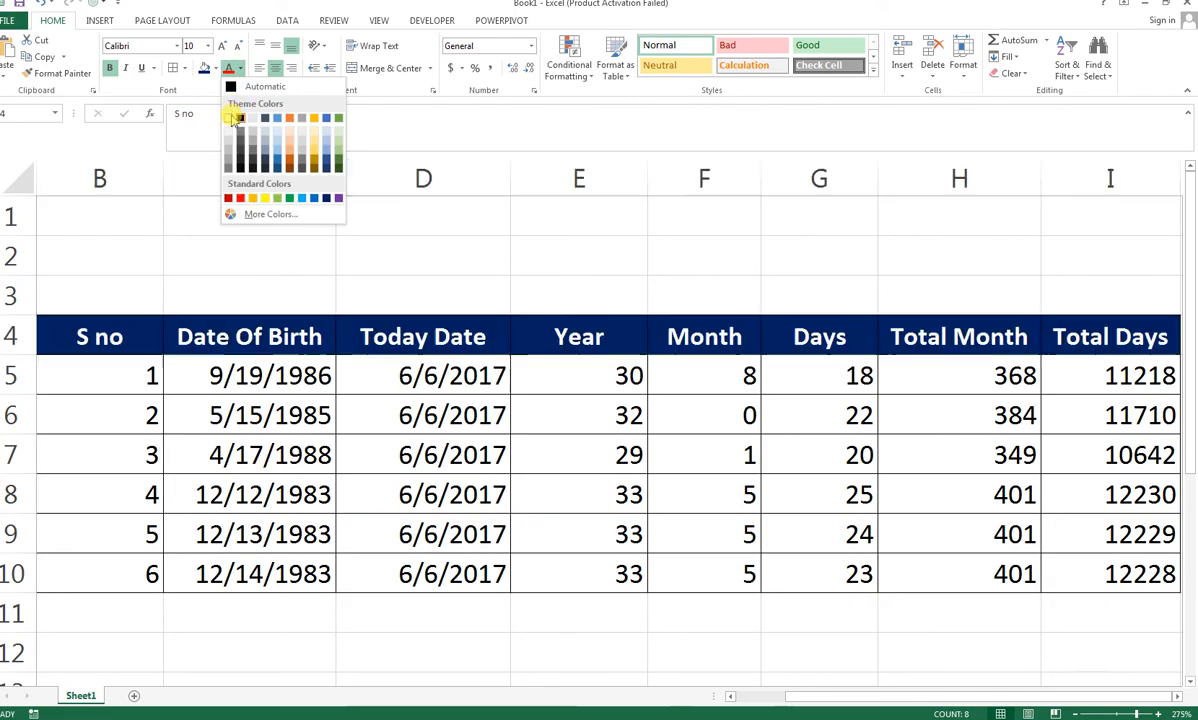
pyautogui.click(231, 113)
# Step: Merge and center cells B1:I3 above the table and enter the title BIRTH CALCULATION
pyautogui.moveTo(158, 204); pyautogui.dragTo(1016, 273)
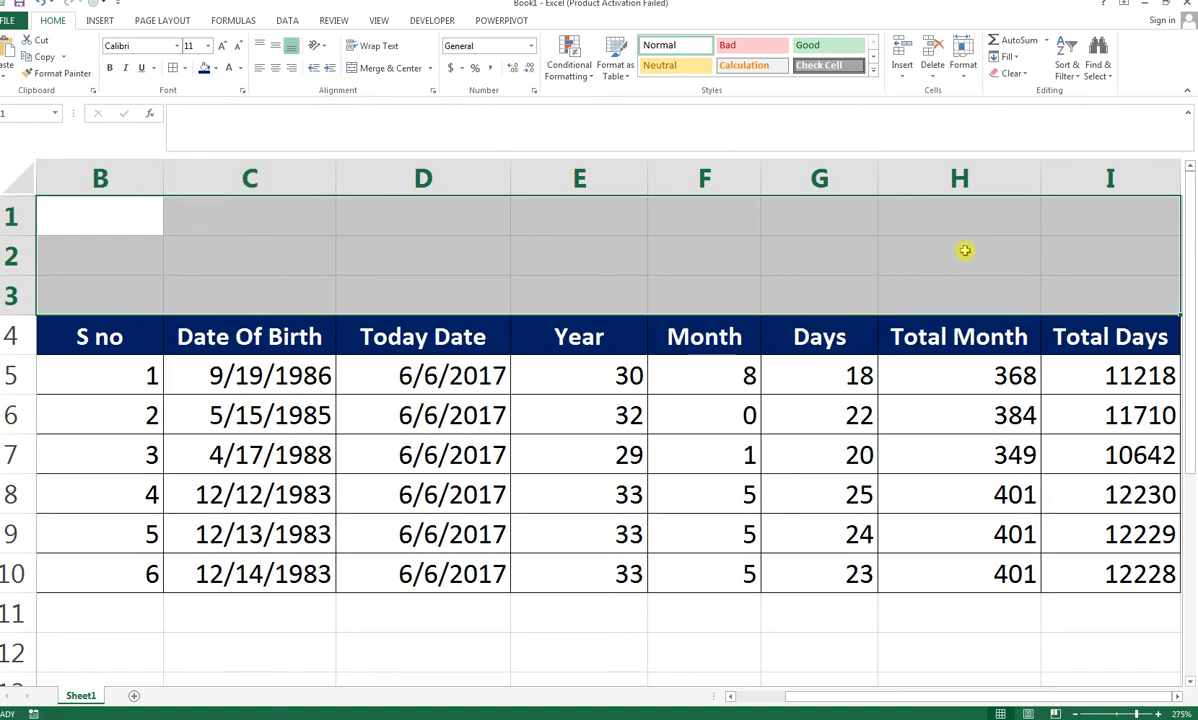
pyautogui.click(392, 70)
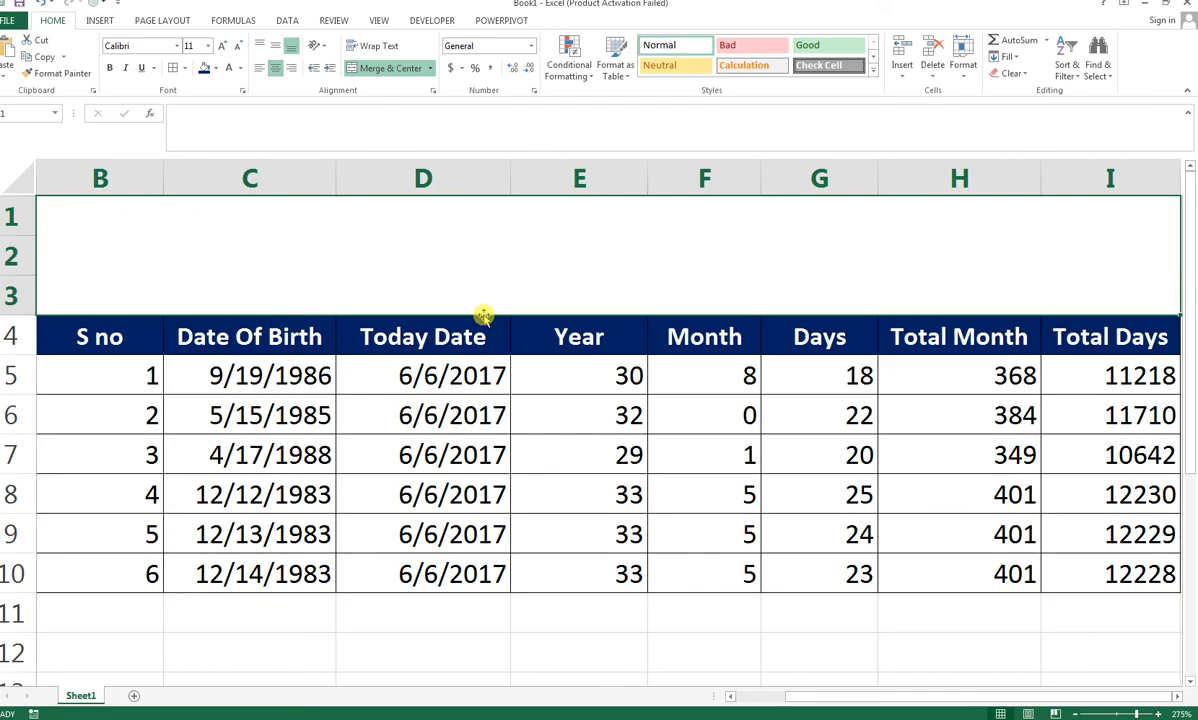
pyautogui.write('b')
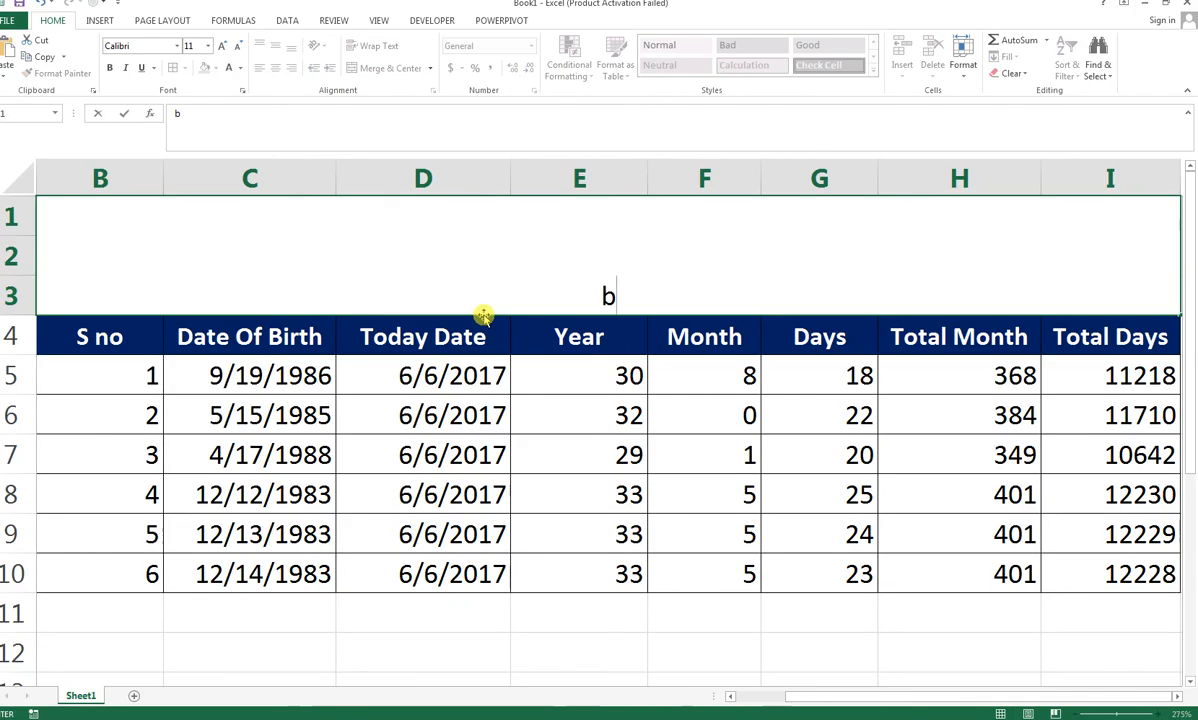
pyautogui.press('BackSpace')
pyautogui.write('BIRTH')
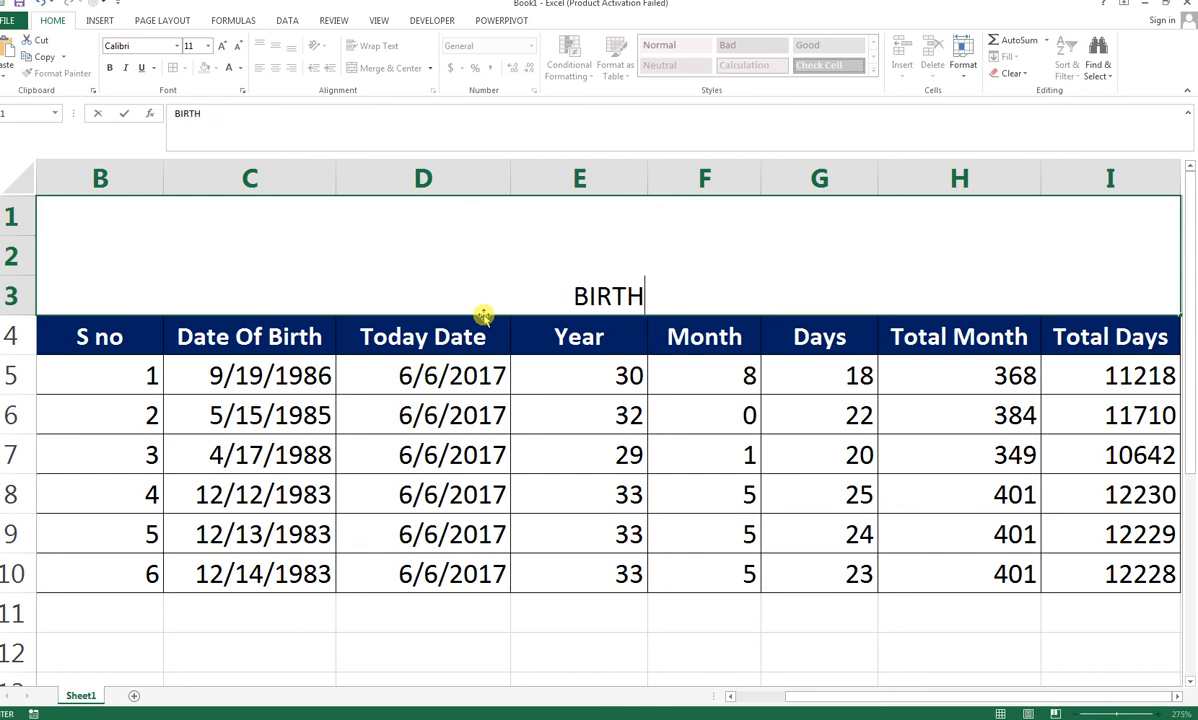
pyautogui.write(' c')
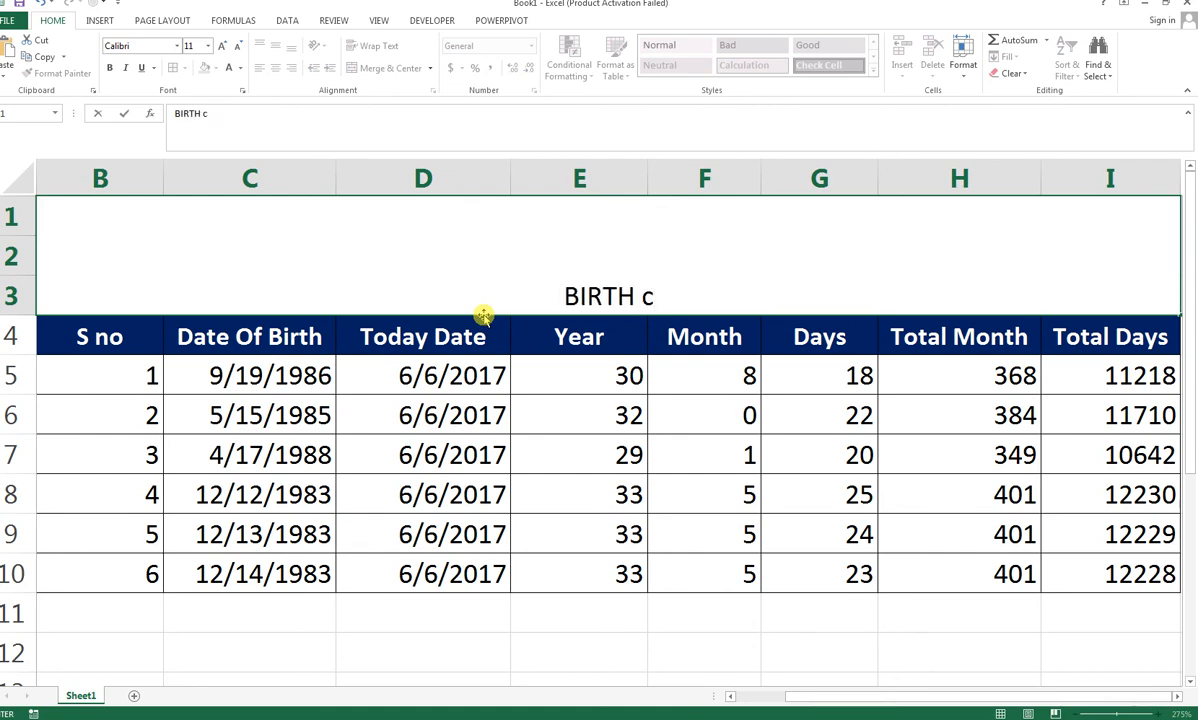
pyautogui.press('BackSpace')
pyautogui.write('CALCU')
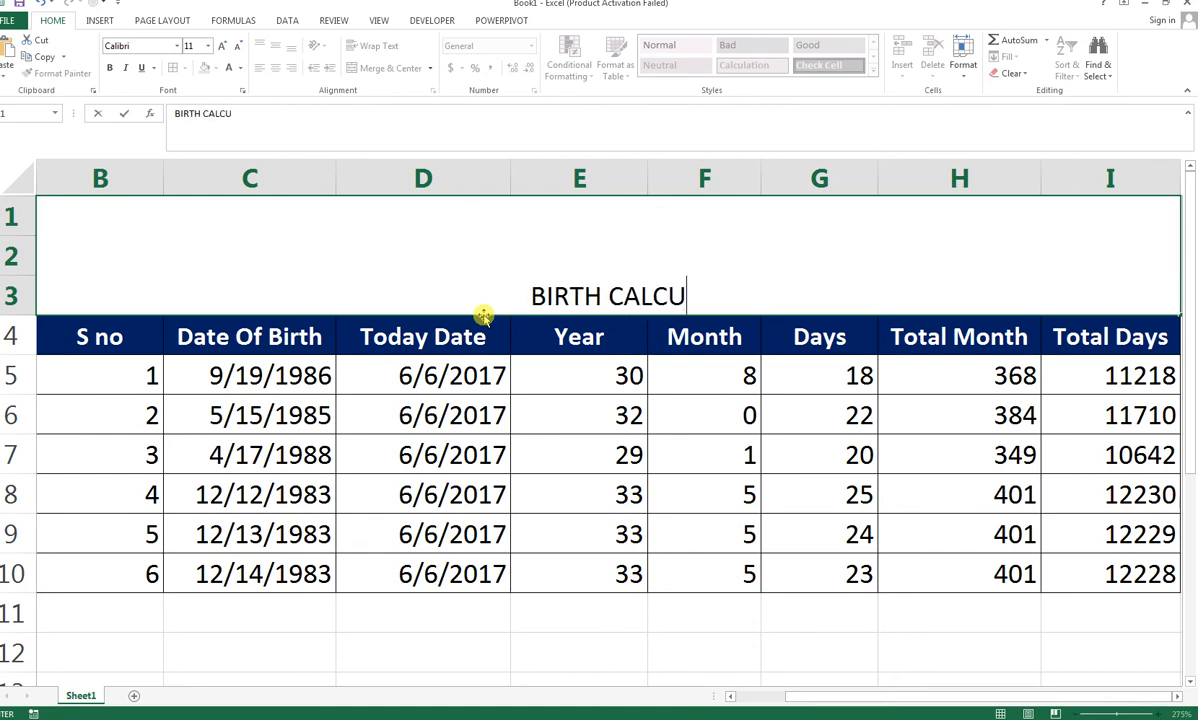
pyautogui.write('LATION')
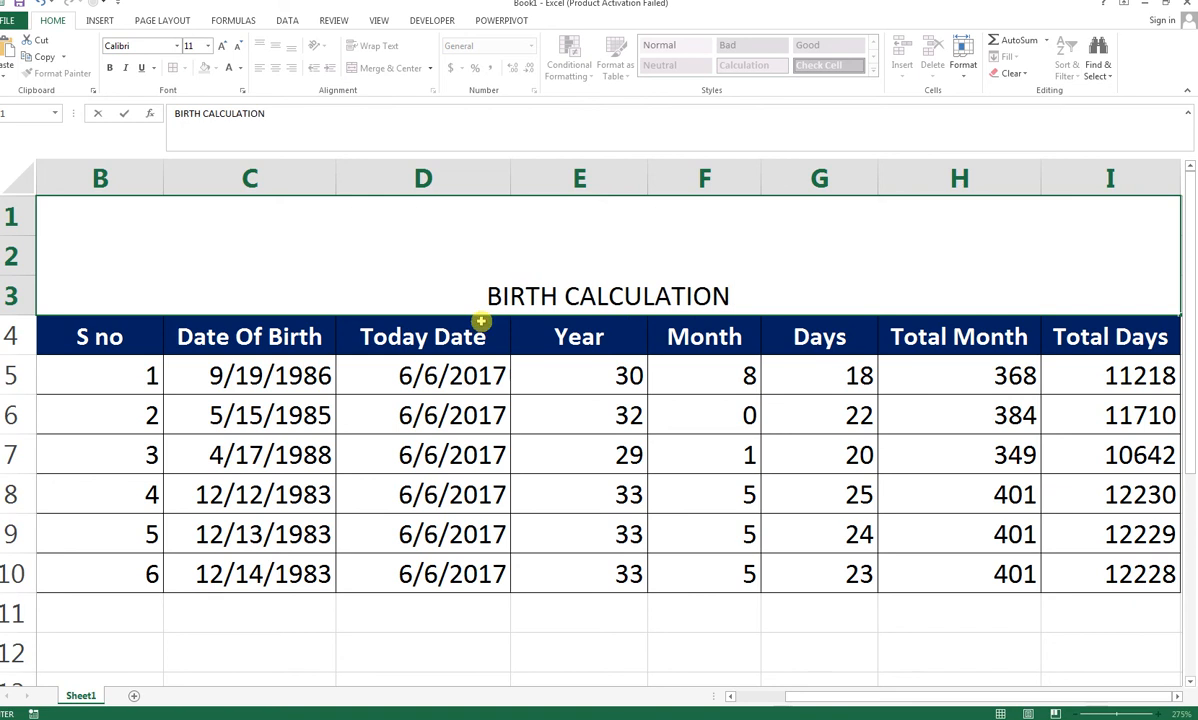
pyautogui.click(535, 428)
# Step: Enlarge the BIRTH CALCULATION title in the merged cell to font size 36
pyautogui.click(527, 296)
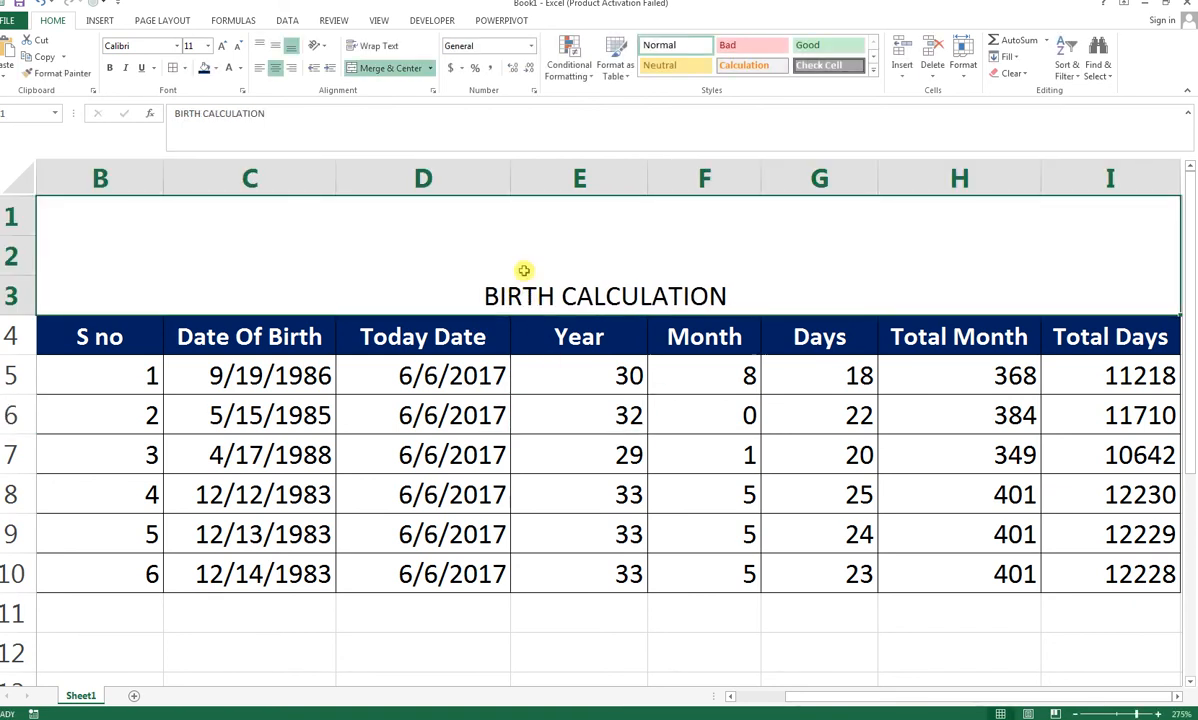
pyautogui.click(219, 50)
pyautogui.click(219, 50)
pyautogui.click(219, 50)
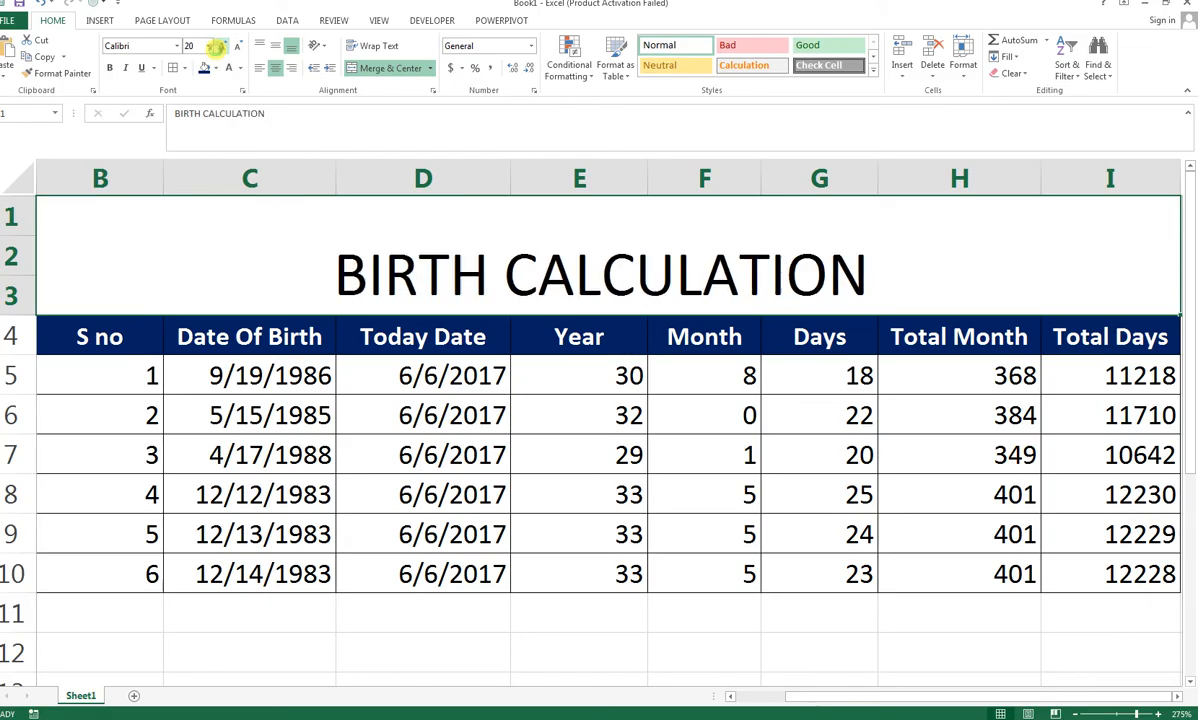
pyautogui.click(219, 50)
pyautogui.click(219, 50)
pyautogui.click(219, 50)
pyautogui.click(219, 50)
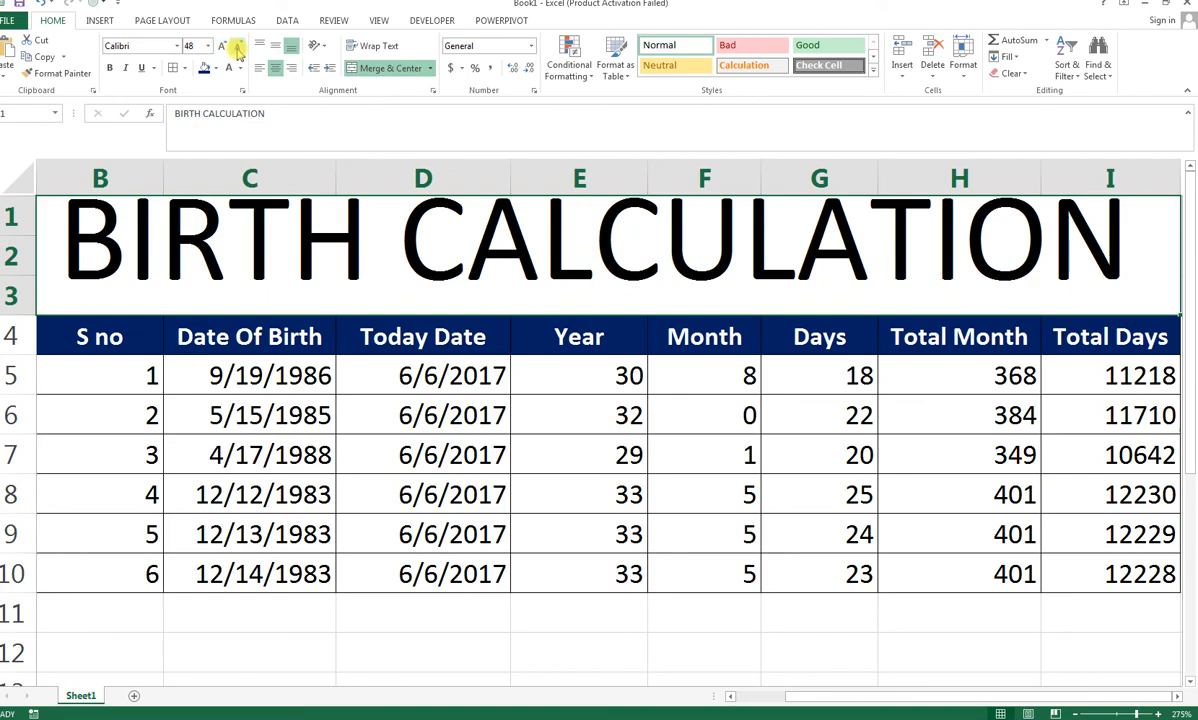
pyautogui.click(237, 50)
# Step: Format the title as bold Arial Narrow at size 48 and middle-align it vertically
pyautogui.click(175, 45)
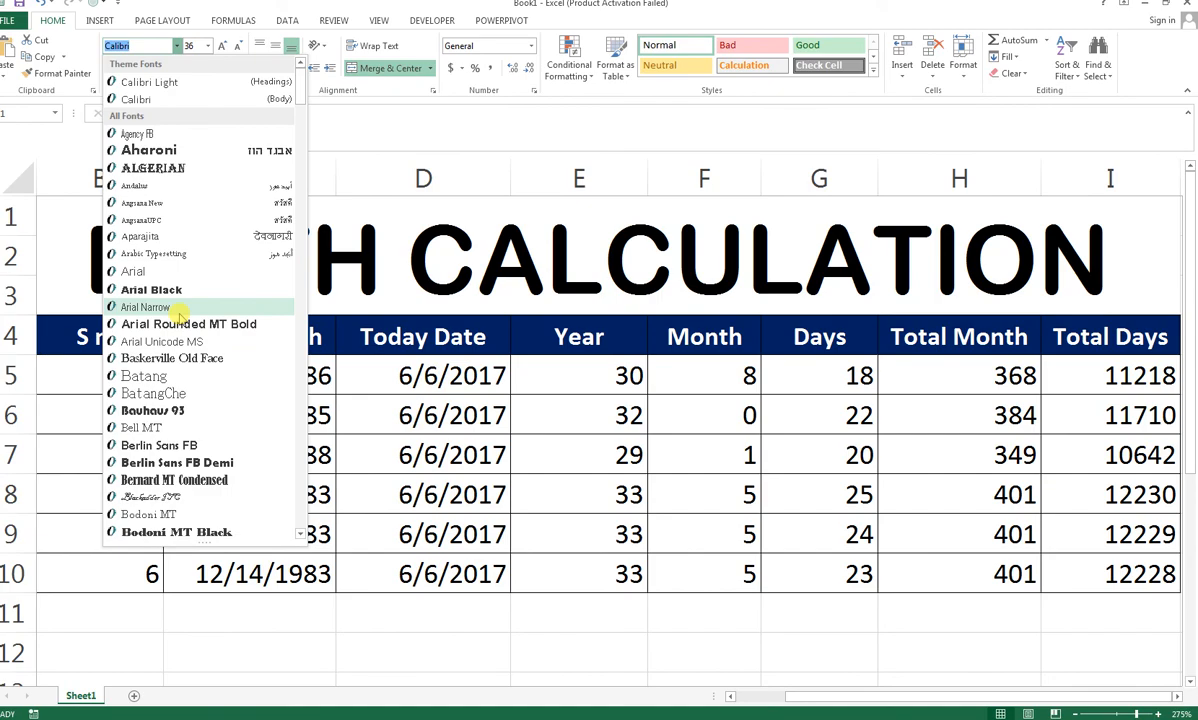
pyautogui.click(146, 307)
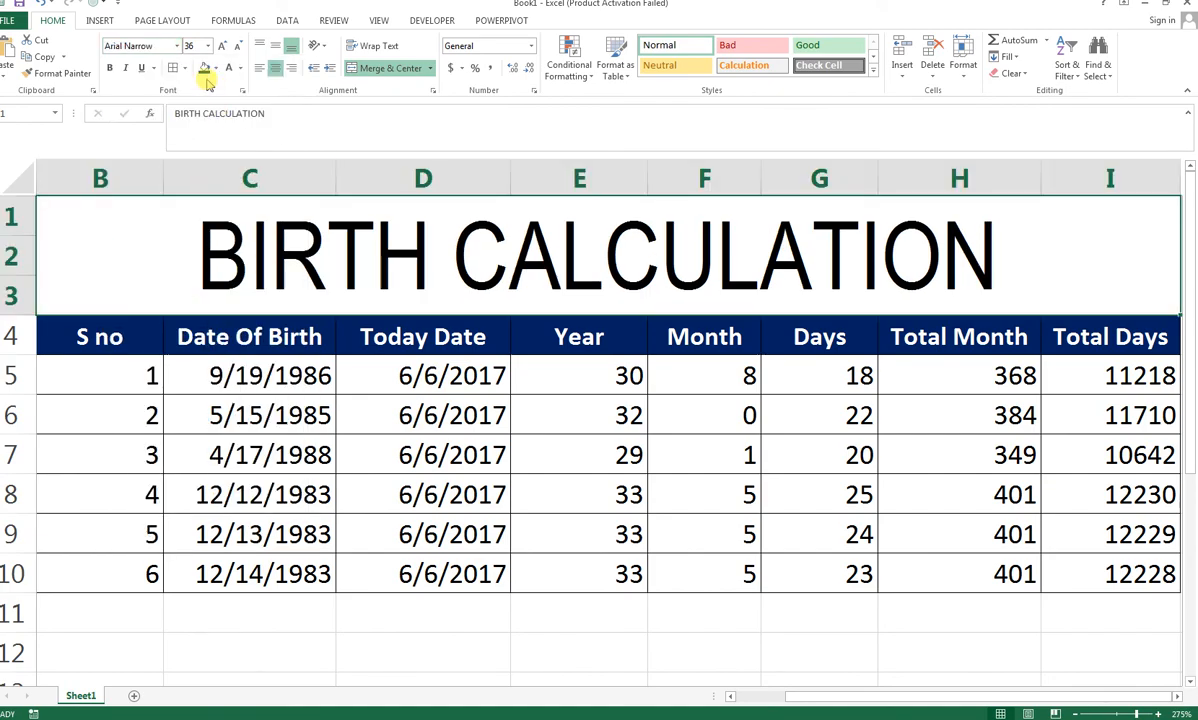
pyautogui.click(110, 70)
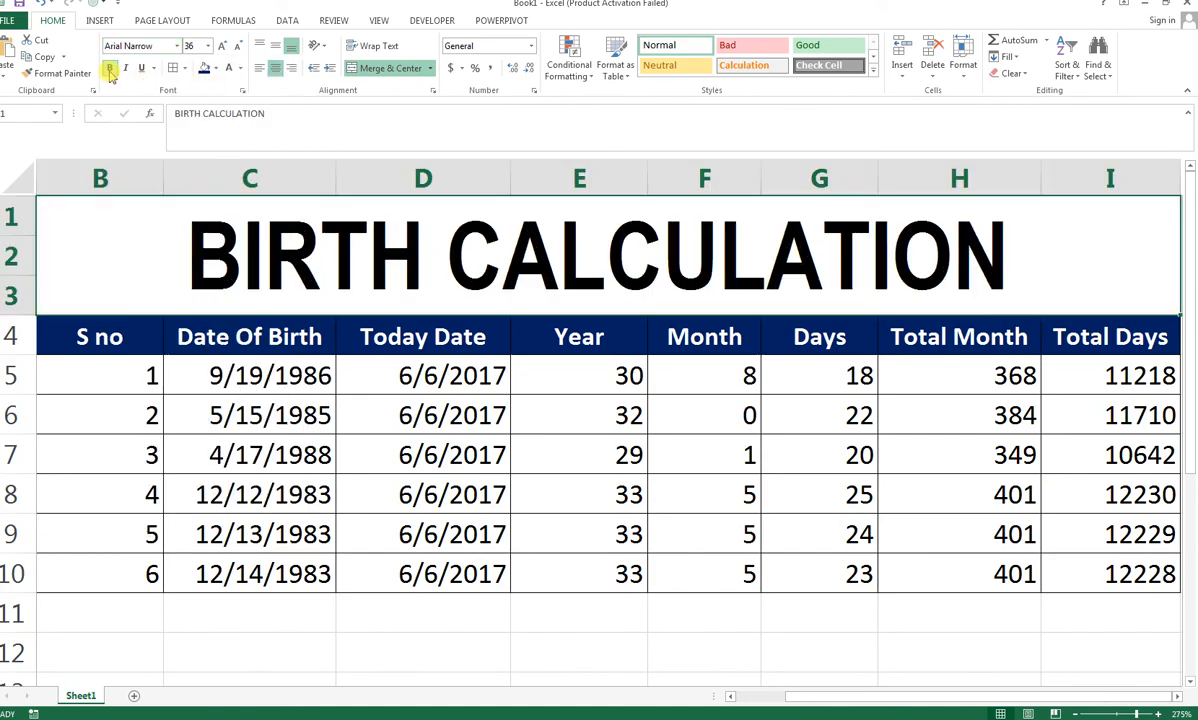
pyautogui.click(225, 49)
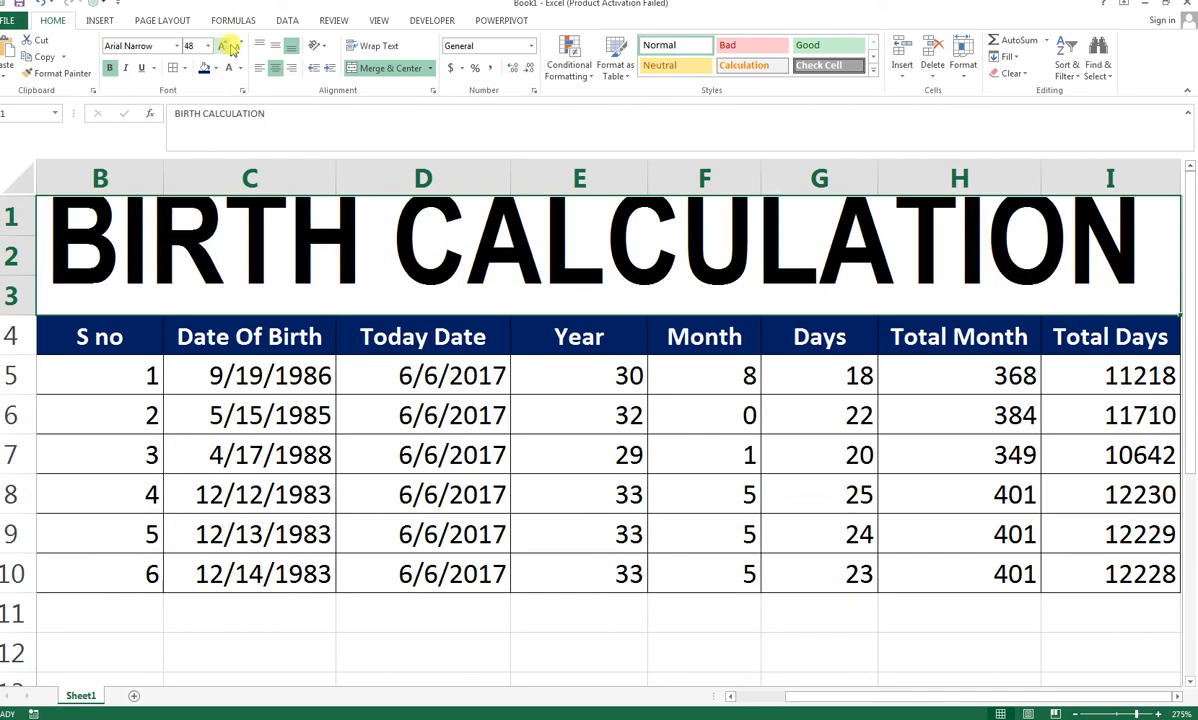
pyautogui.click(276, 48)
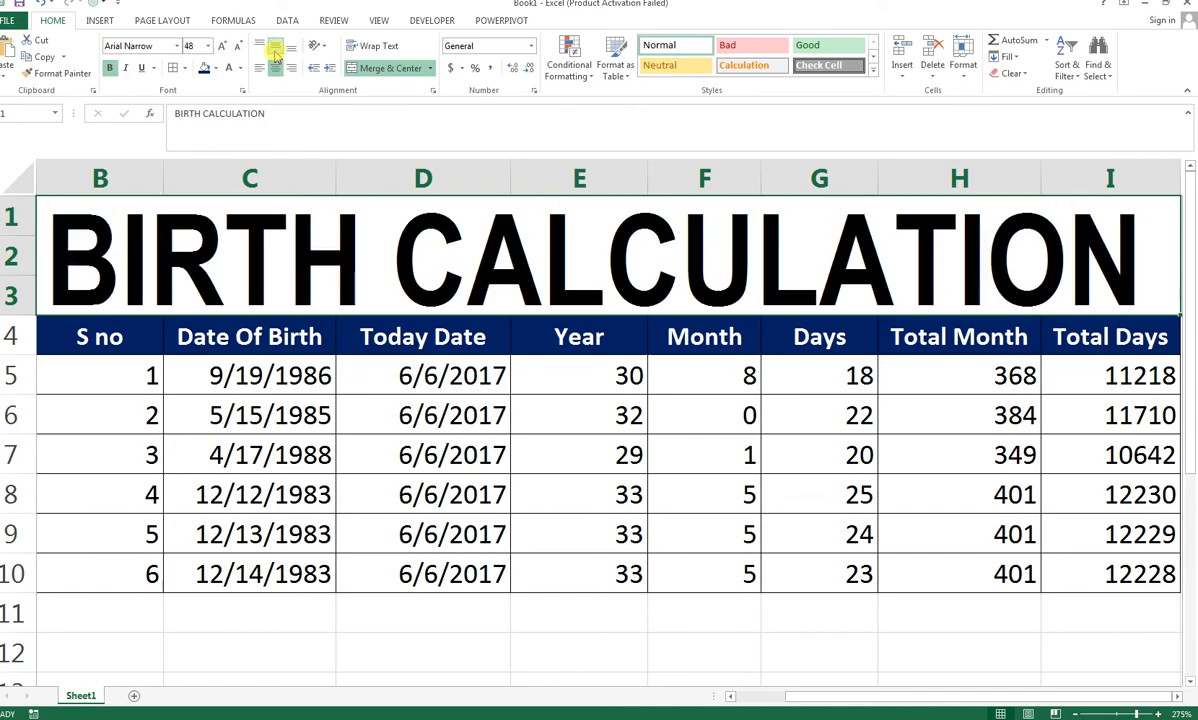
# Step: Give the merged title cell B1:I3 a black fill and white font color
pyautogui.click(215, 68)
pyautogui.click(215, 102)
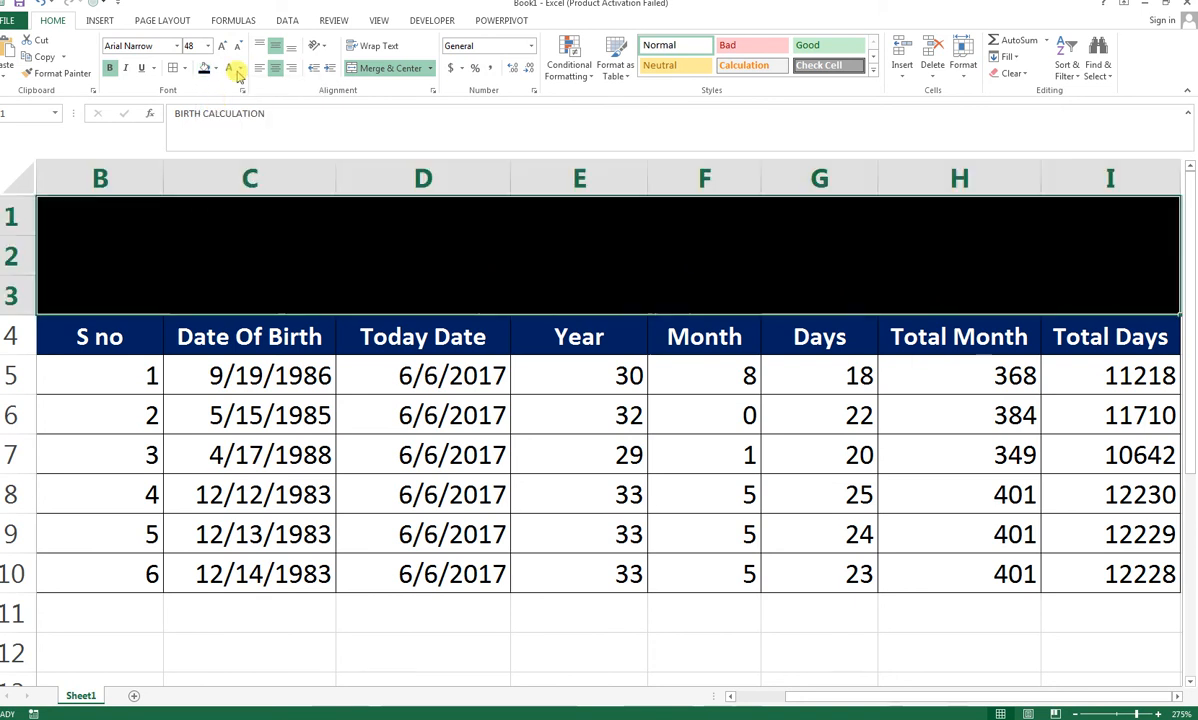
pyautogui.click(239, 68)
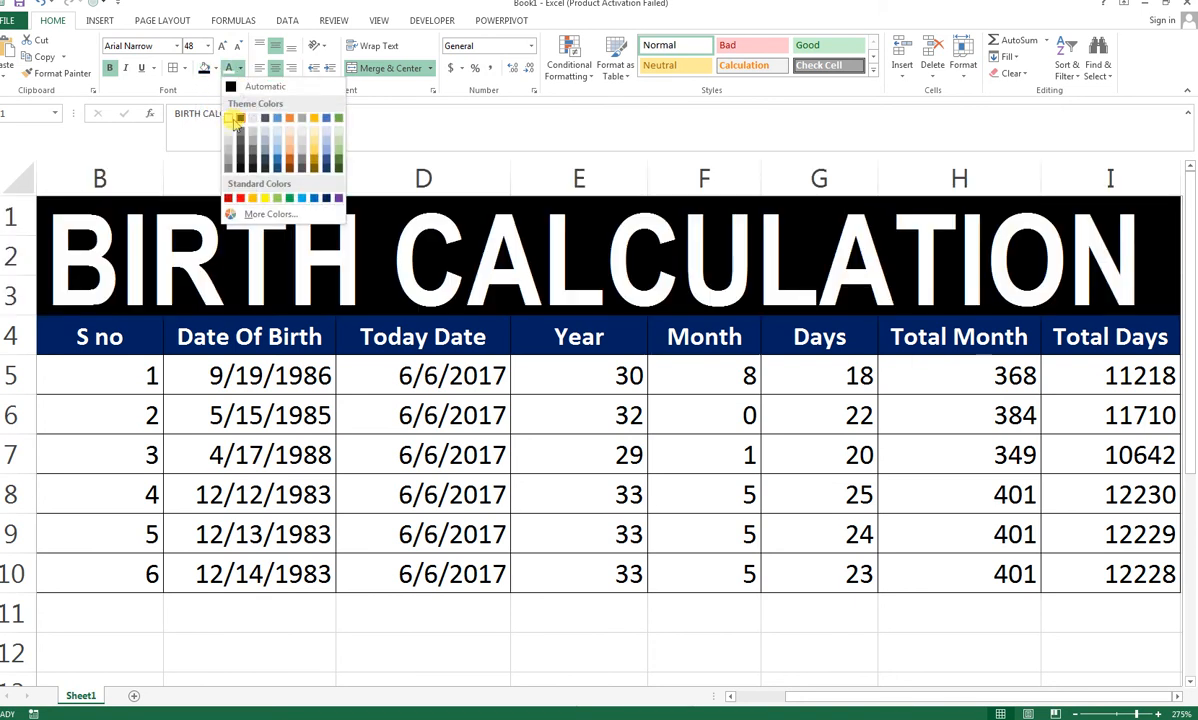
pyautogui.click(236, 120)
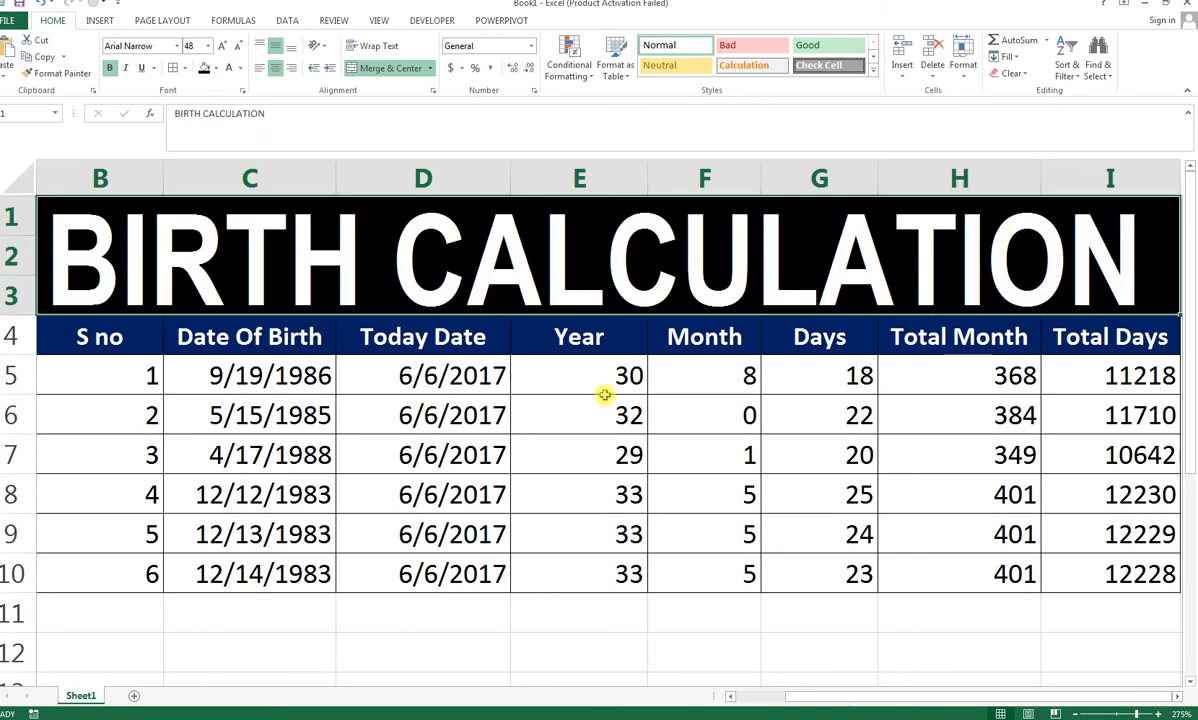
pyautogui.click(368, 496)
# Step: Center the table data in B5:I10 horizontally
pyautogui.click(129, 381)
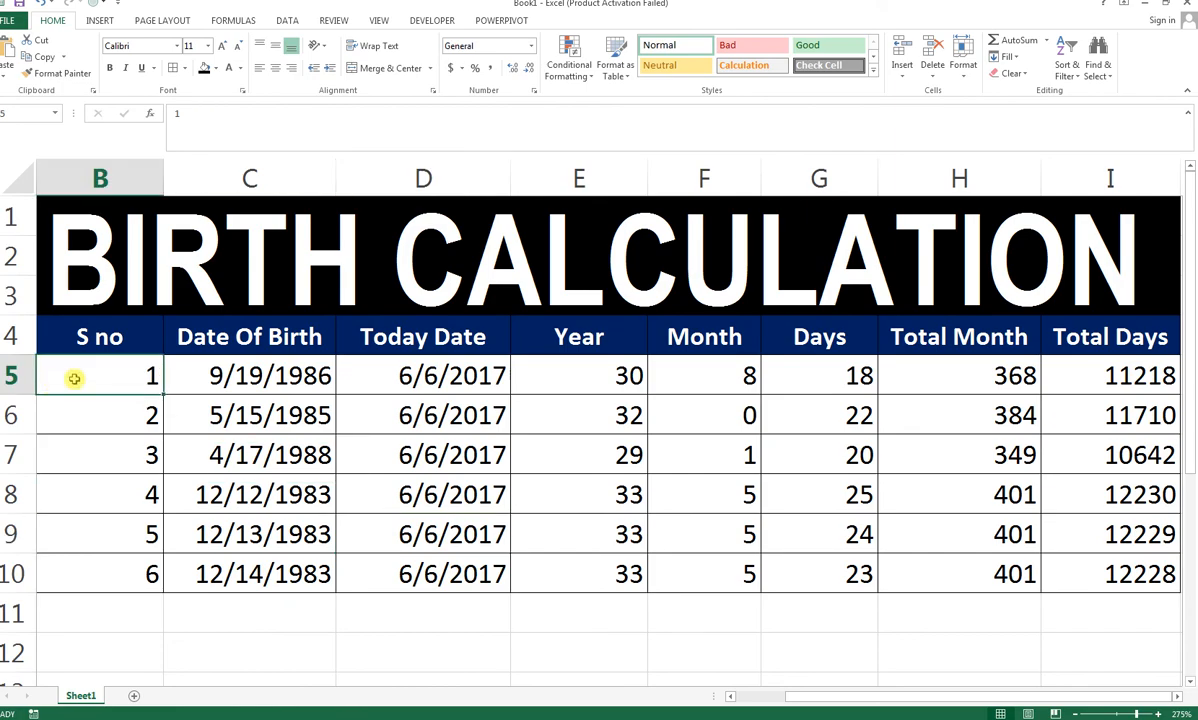
pyautogui.moveTo(94, 377); pyautogui.dragTo(1051, 572)
pyautogui.click(508, 451)
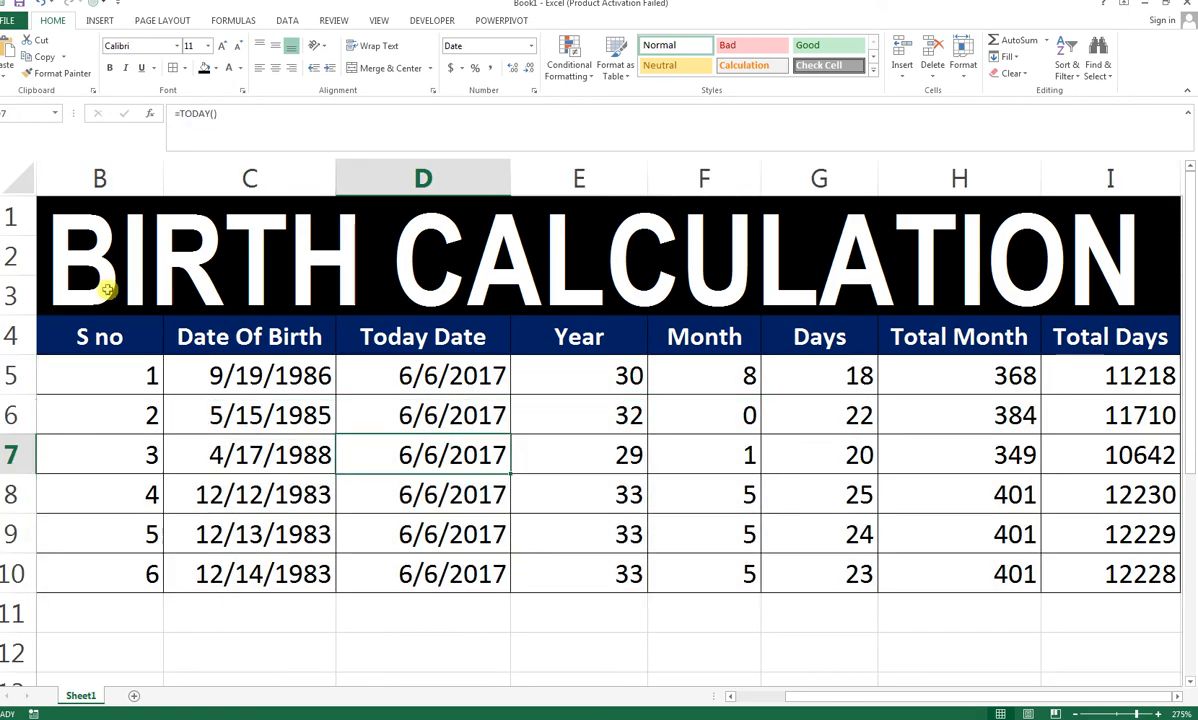
pyautogui.moveTo(131, 377); pyautogui.dragTo(1100, 569)
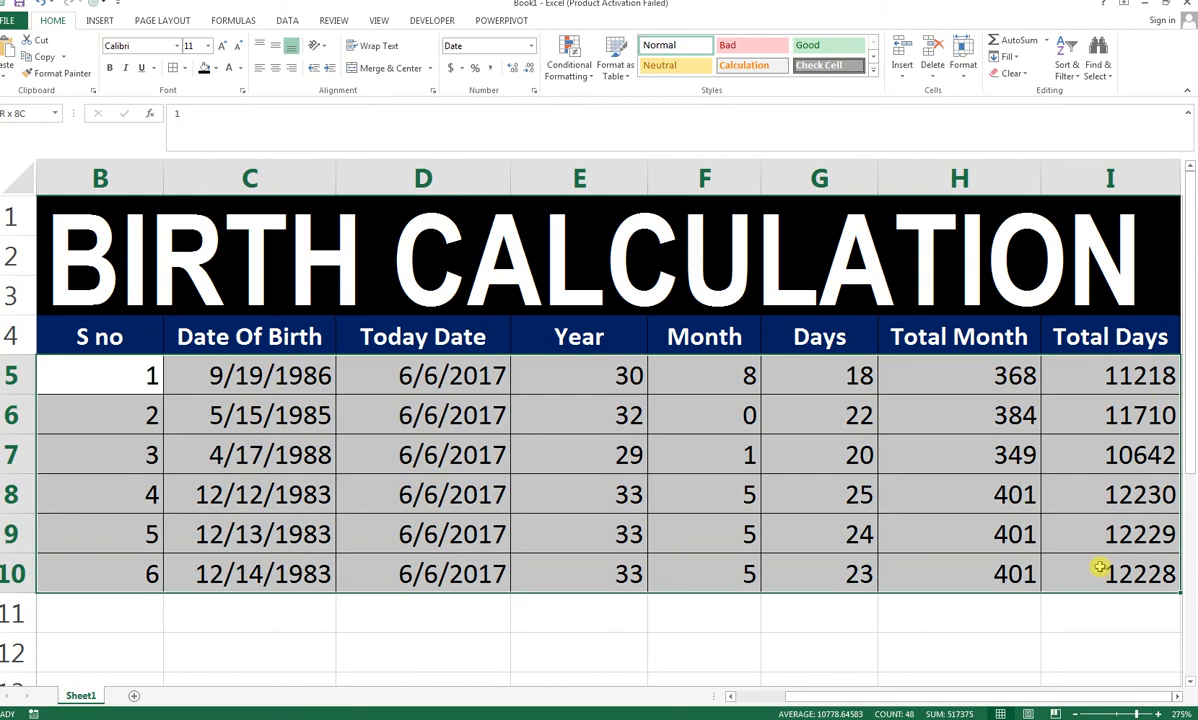
pyautogui.click(277, 69)
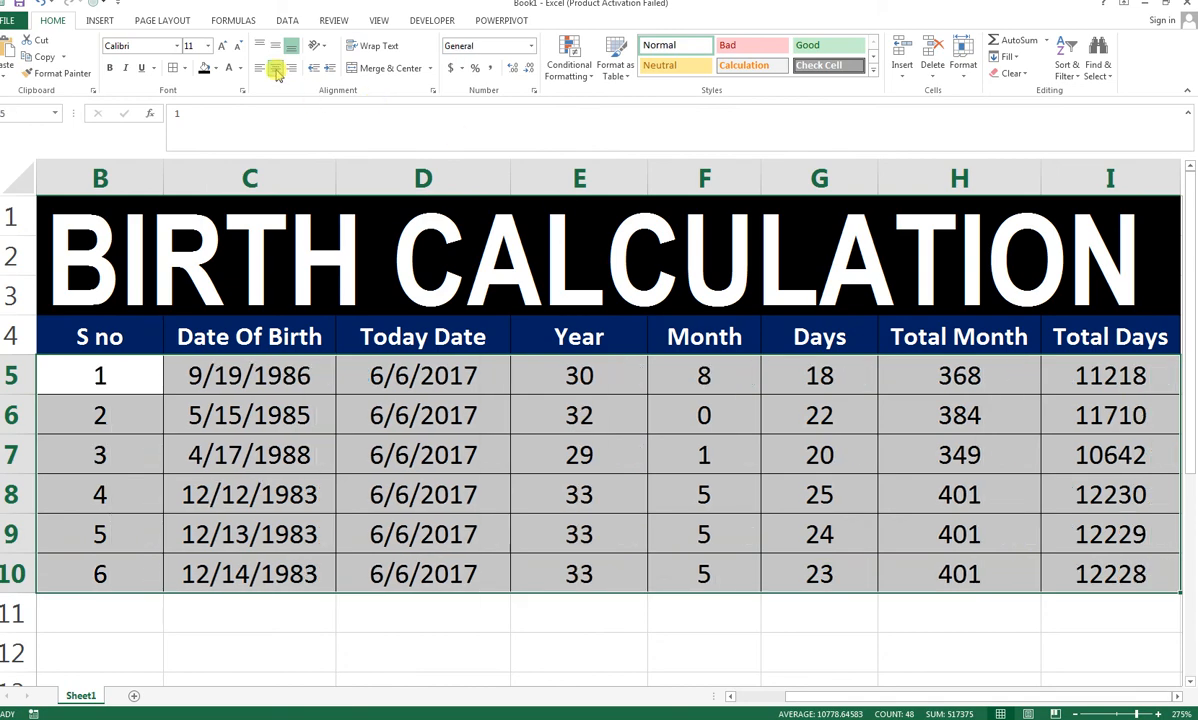
pyautogui.click(588, 447)
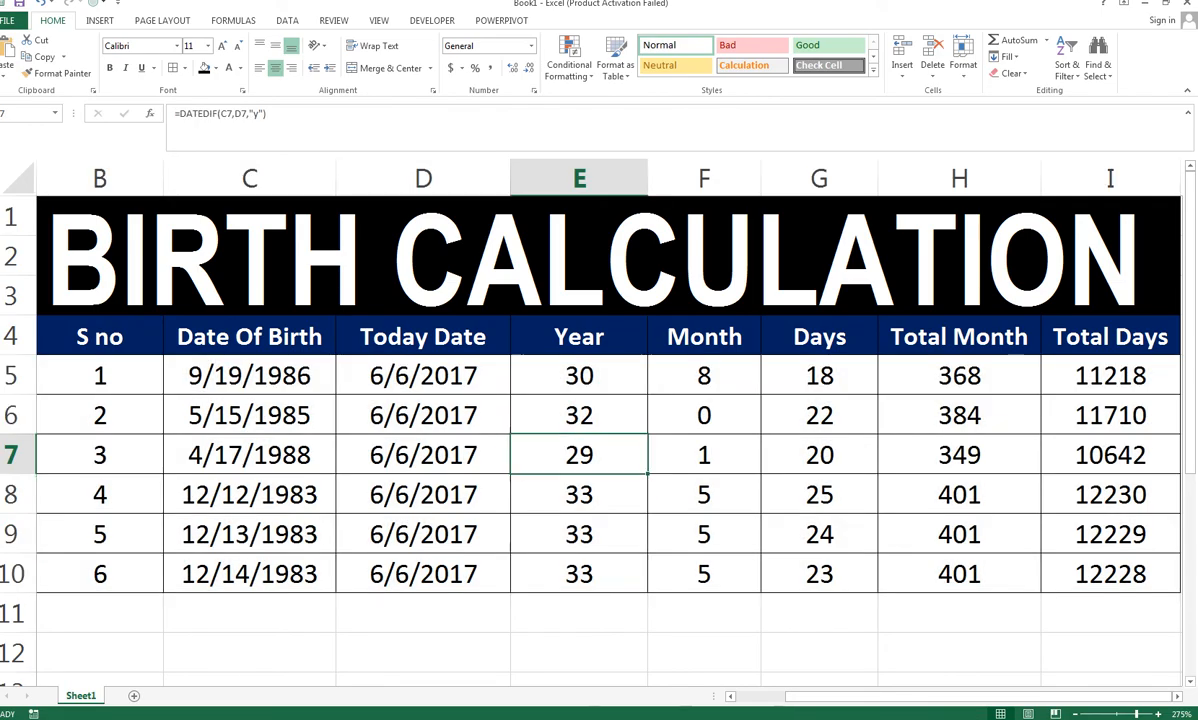
pyautogui.click(137, 599)
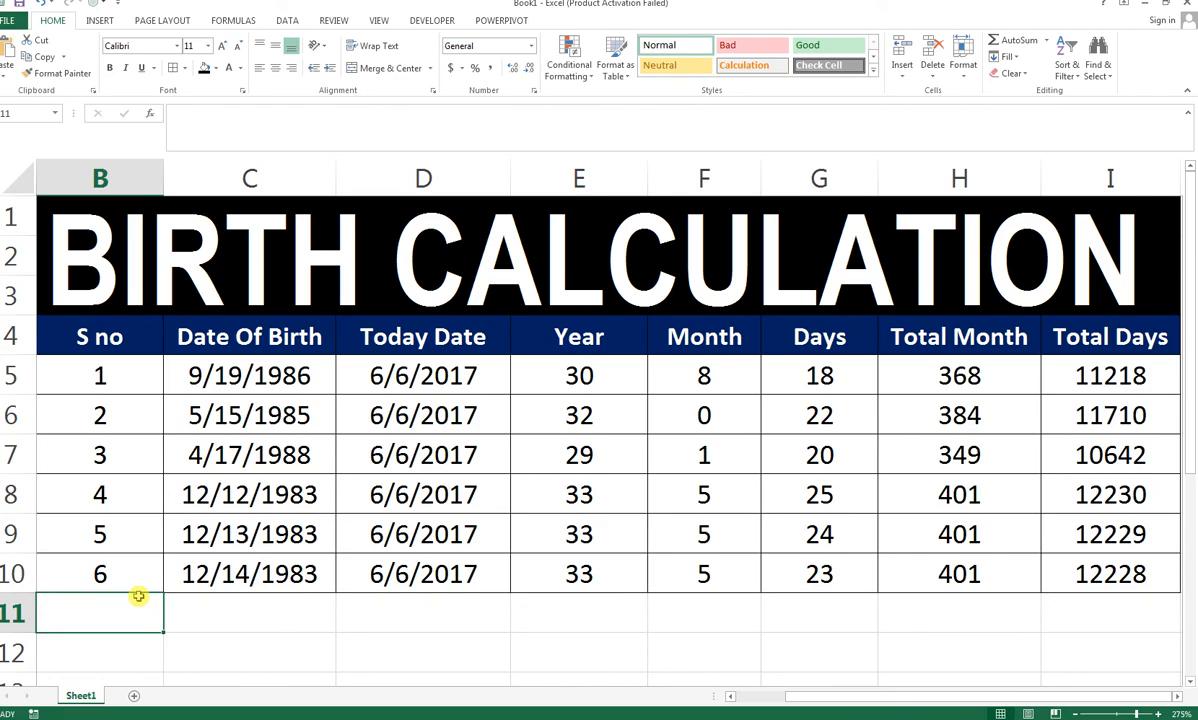